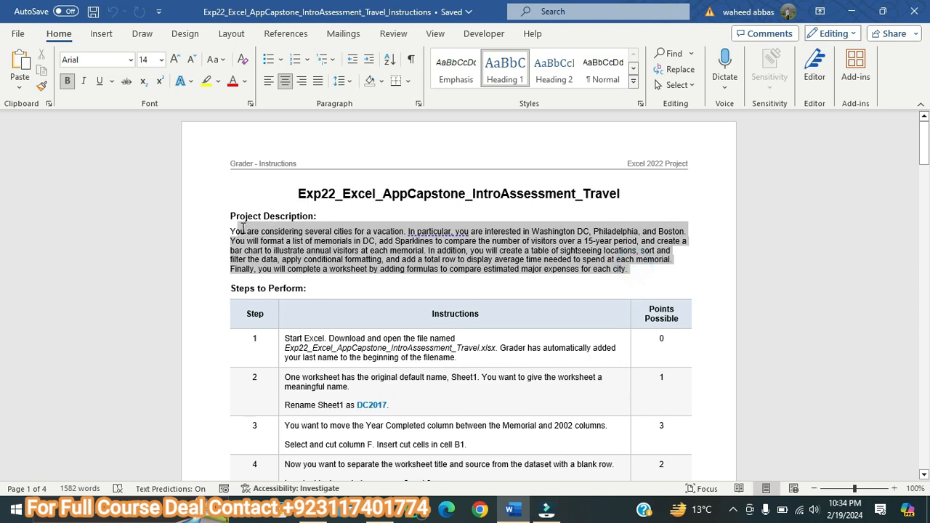
Step: Format the Project Description paragraph as 11 pt bold text with a yellow highlight
click(174, 59)
click(174, 59)
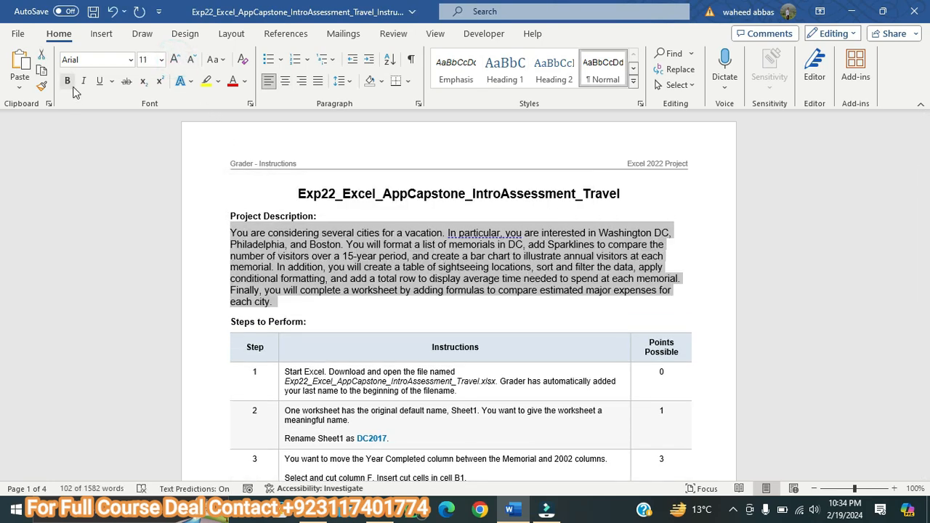
click(67, 81)
click(206, 81)
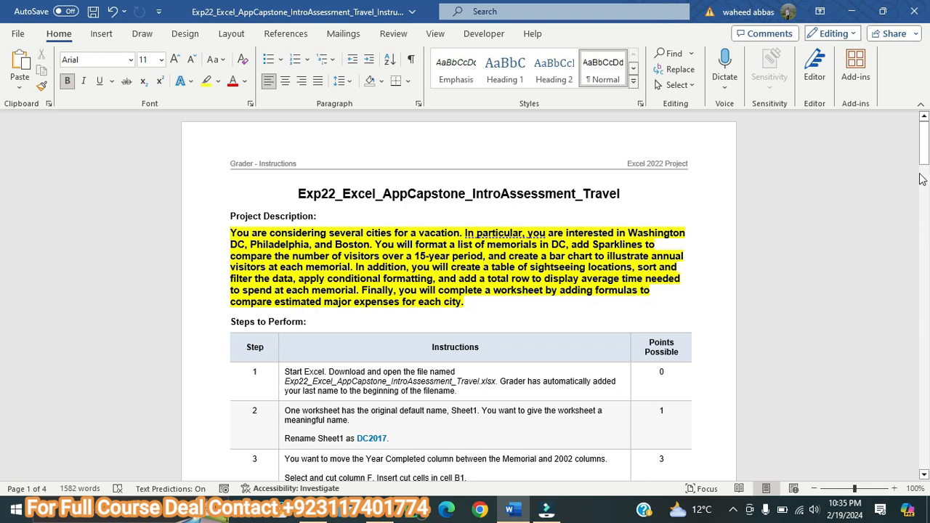
Step: Enlarge the step 1 instruction text to 11 pt and highlight it in yellow
drag(923, 148, 923, 162)
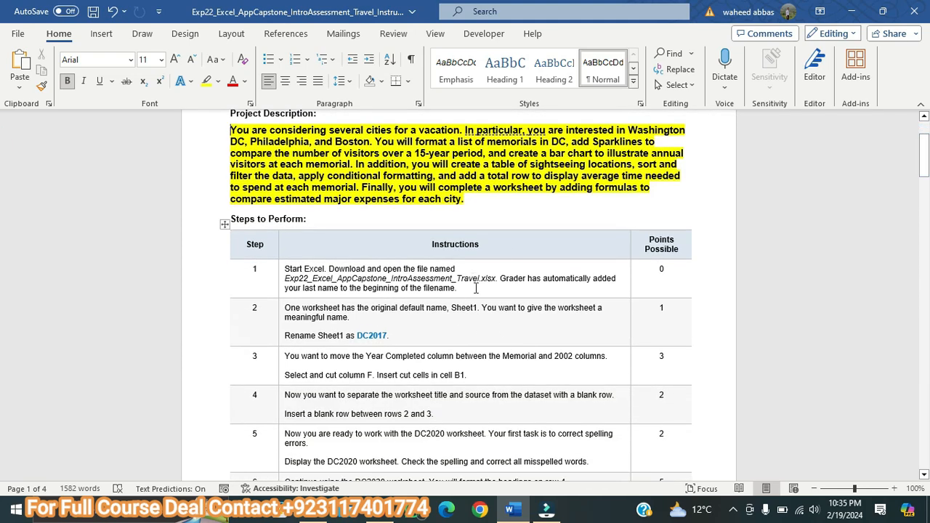
drag(469, 288, 296, 268)
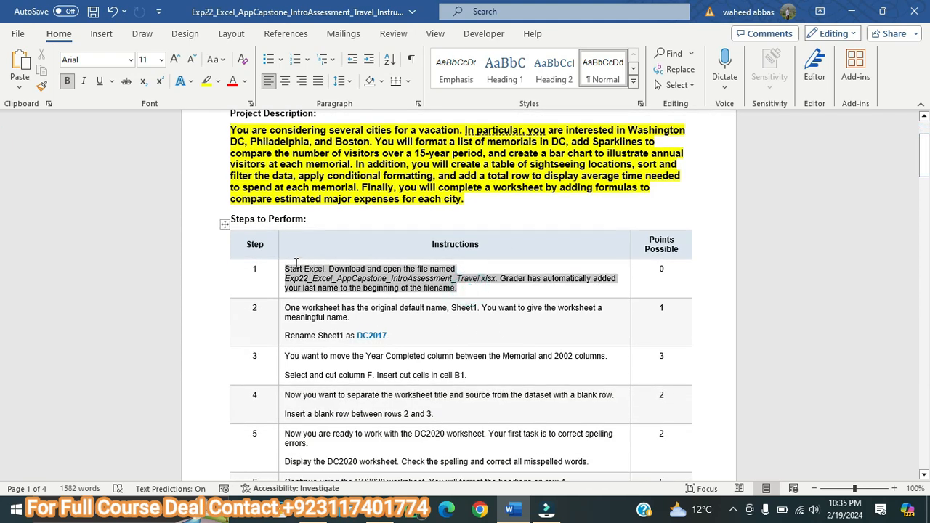
click(174, 59)
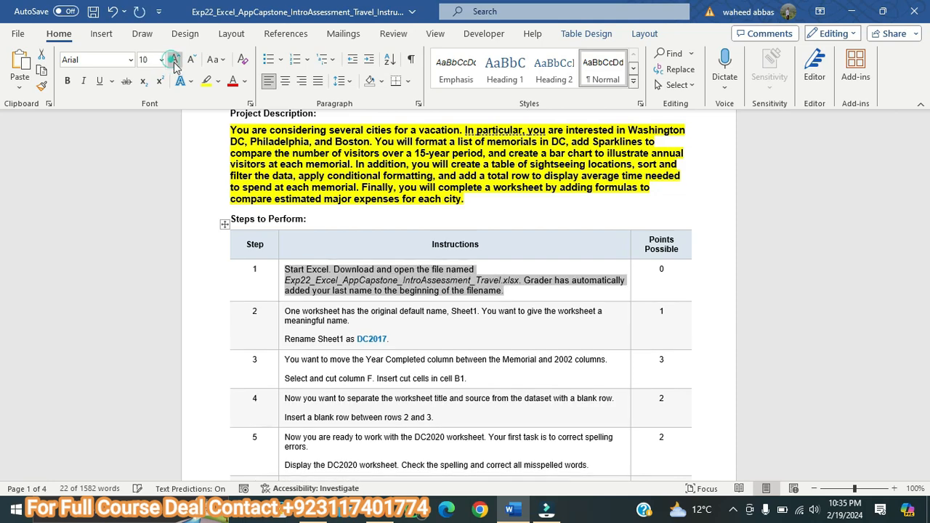
click(174, 60)
click(207, 82)
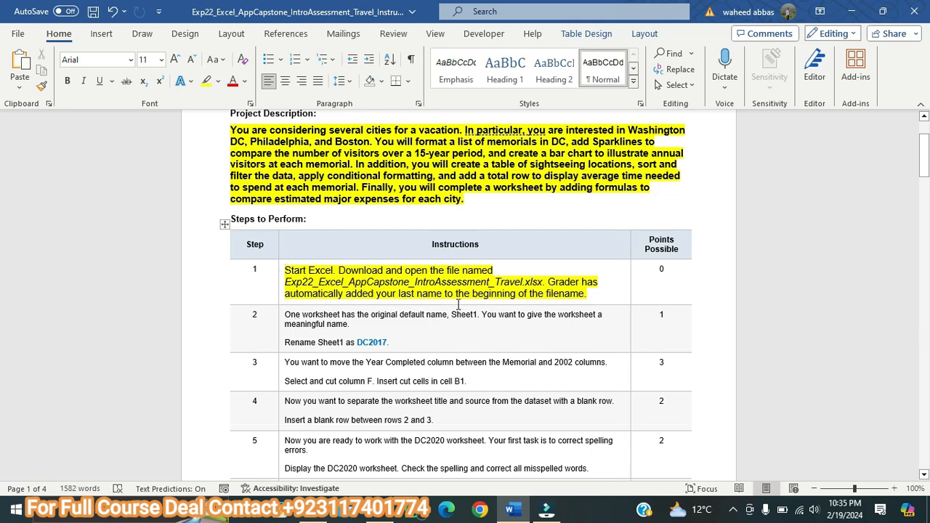
Step: Switch to File Explorer and open the Student Name_Exp22_Excel_AppCapstone_IntroAssessment_Travel workbook in Excel
click(314, 512)
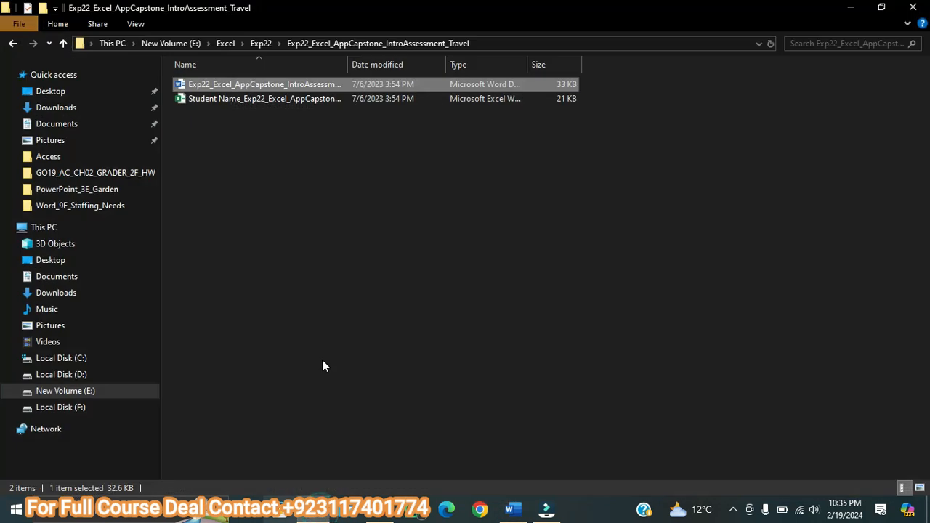
click(228, 101)
double_click(228, 101)
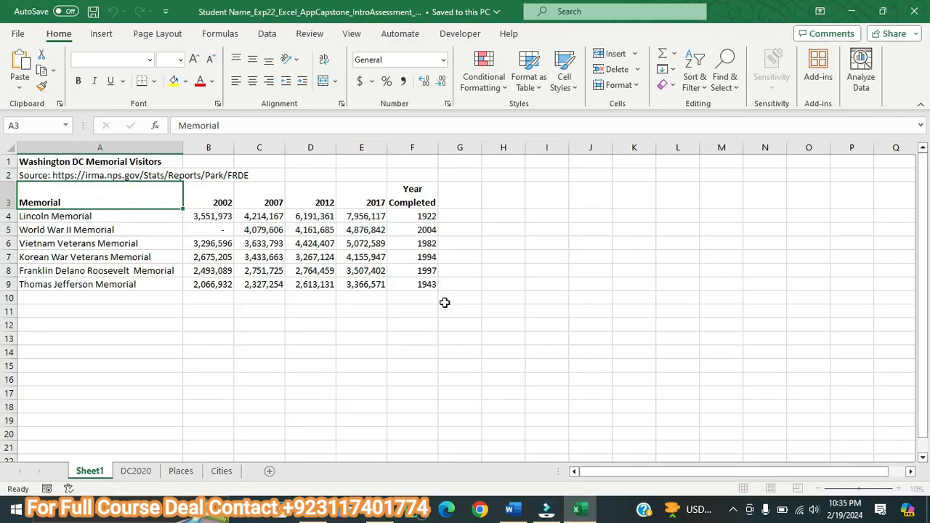
Step: Look through the workbook's DC2020, Places and Cities worksheets, and return to Sheet1
click(512, 510)
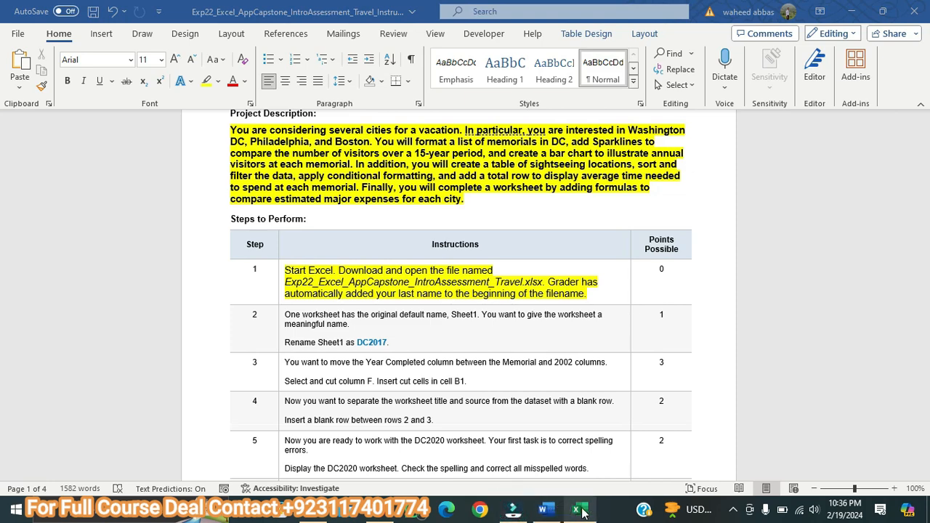
click(579, 511)
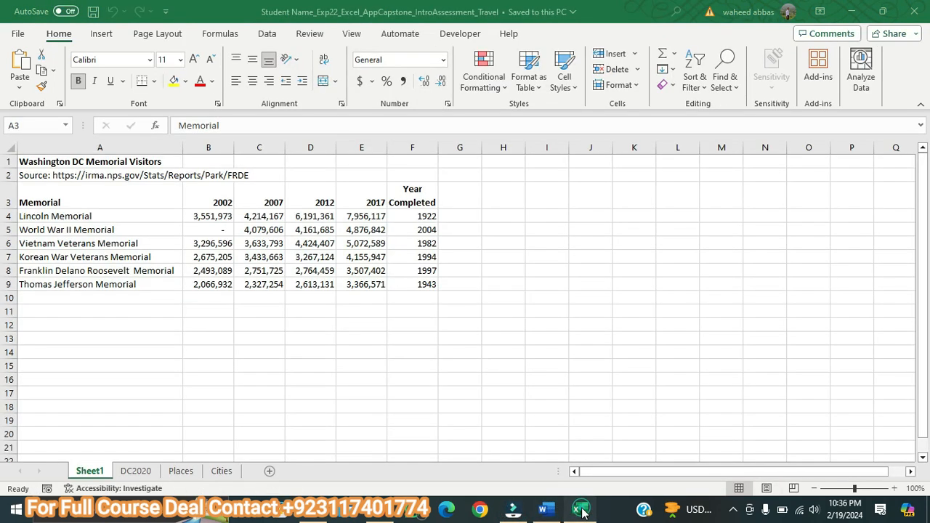
click(142, 472)
click(183, 473)
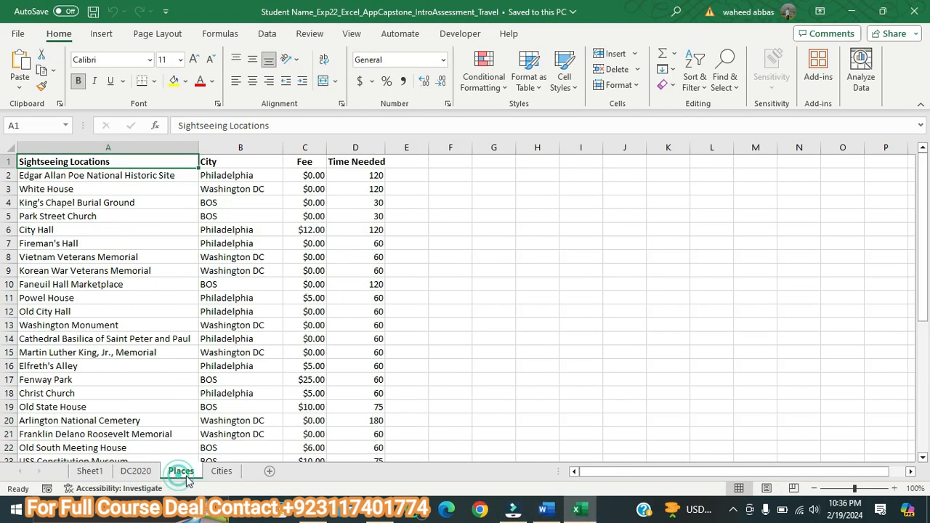
click(220, 472)
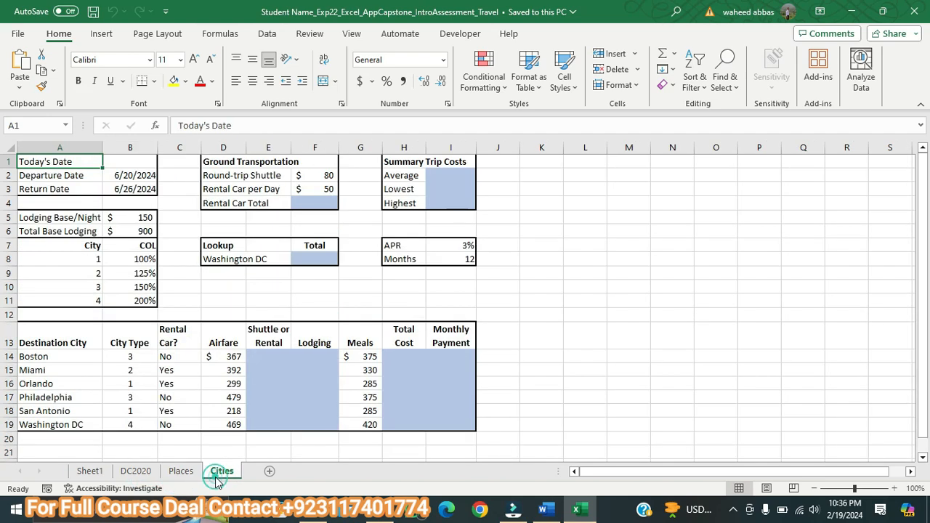
click(99, 474)
Step: Switch to the Word instructions, enlarge the step 2 text to 10 pt and highlight it in yellow
click(549, 511)
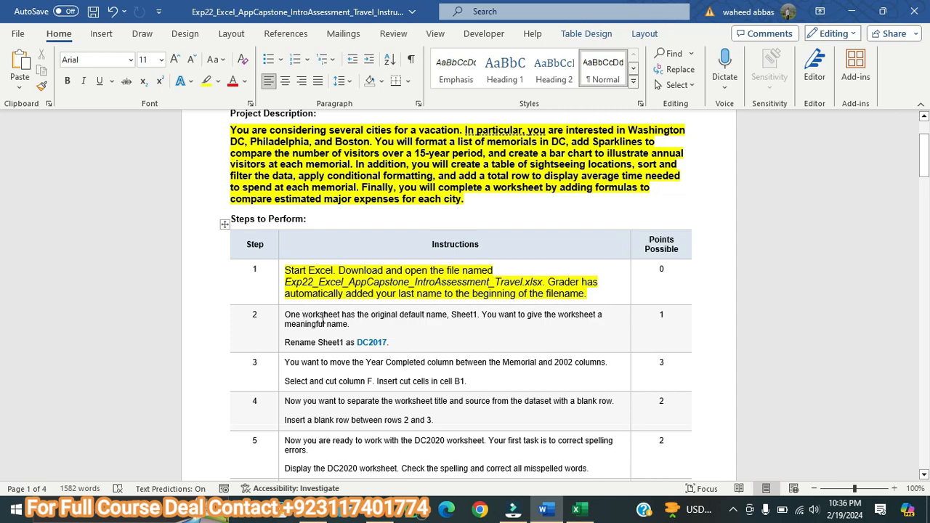
triple_click(400, 342)
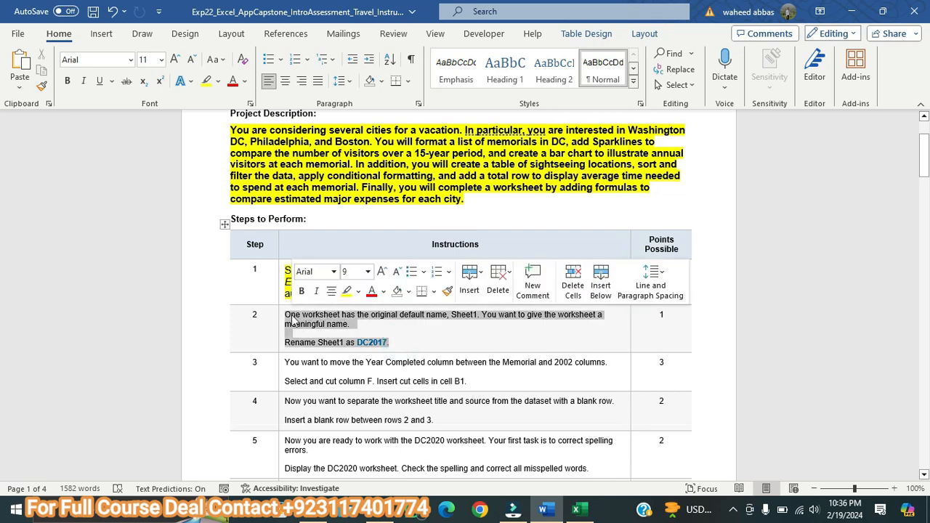
click(176, 60)
click(206, 81)
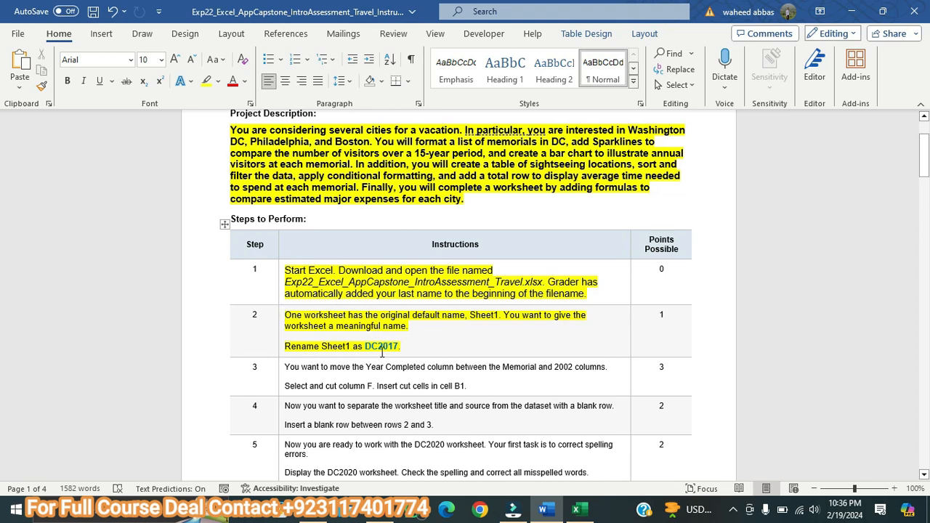
Step: Switch to the Excel workbook and rename the Sheet1 worksheet as DC2017
click(591, 514)
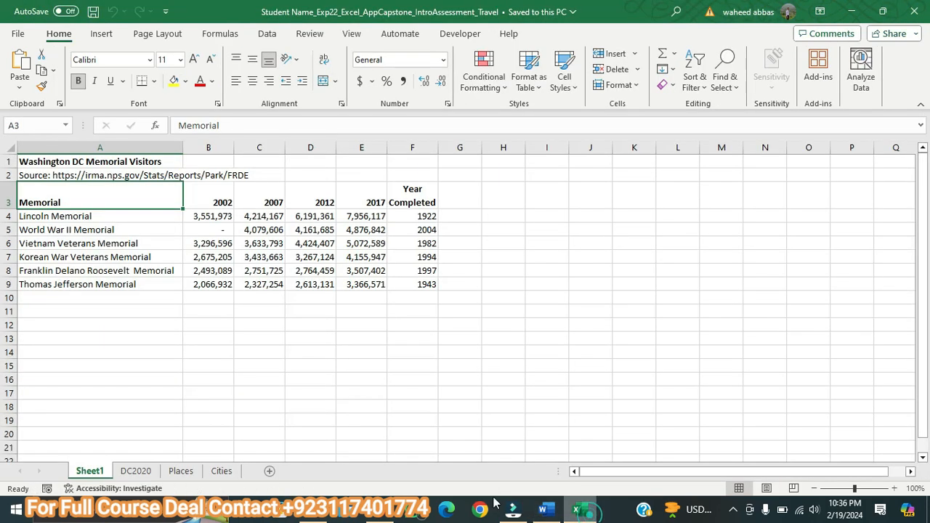
right_click(85, 473)
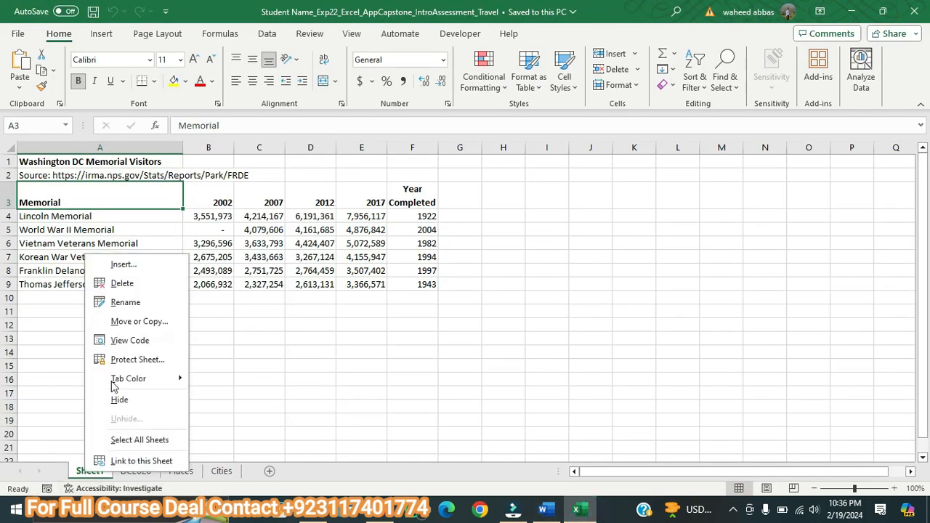
click(114, 303)
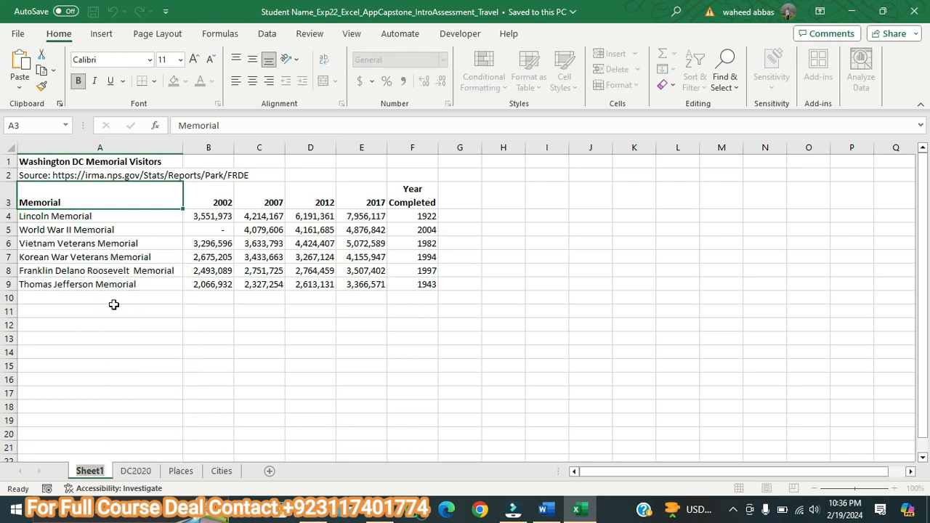
text(DV)
key(BackSpace)
text(C2017)
key(Return)
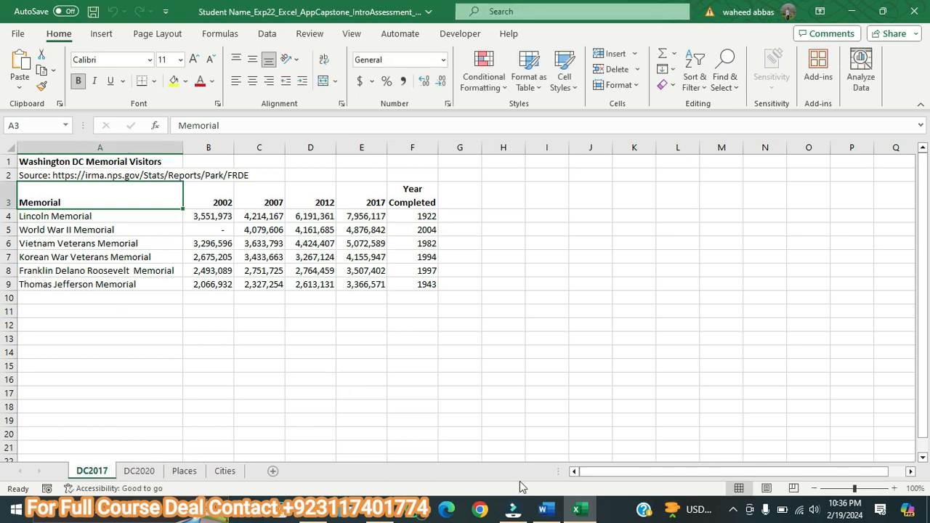
Step: Switch to the Word instructions, enlarge the step 3 text to 11 pt and highlight it in yellow
click(543, 510)
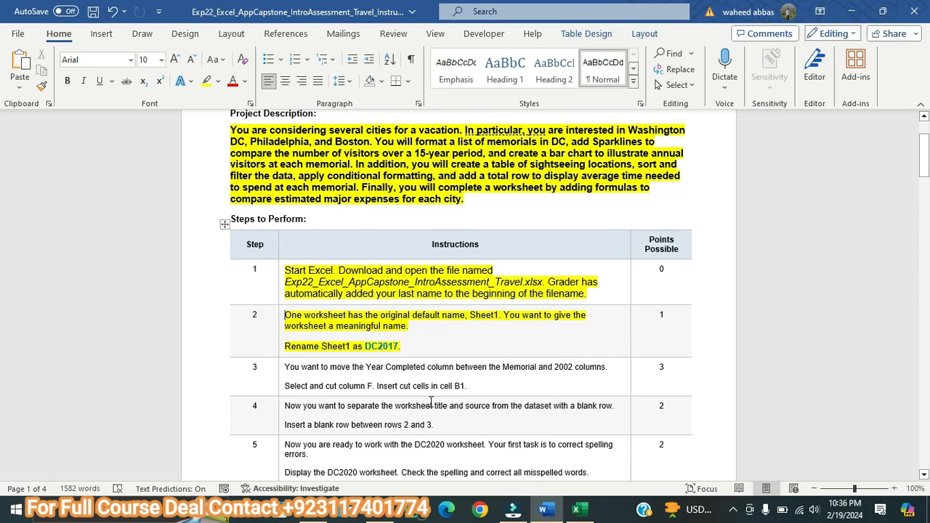
drag(472, 387, 285, 368)
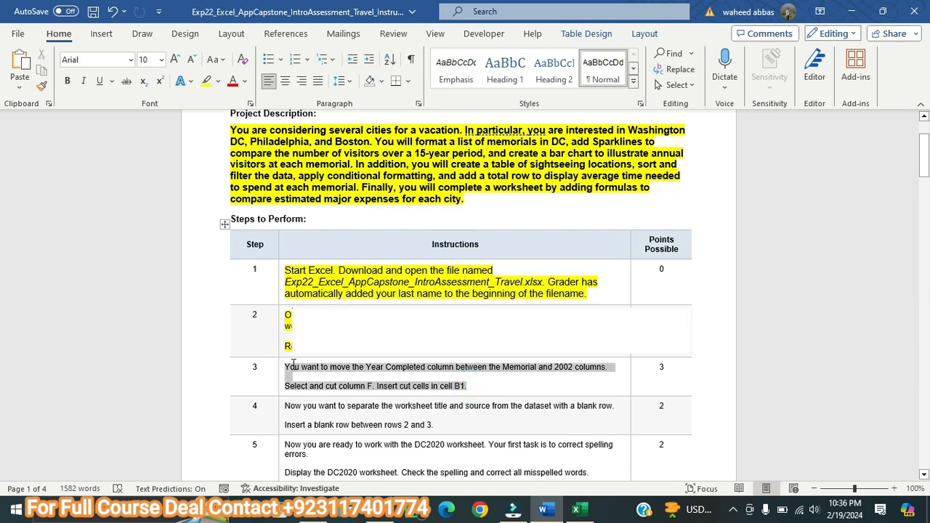
click(174, 59)
click(175, 59)
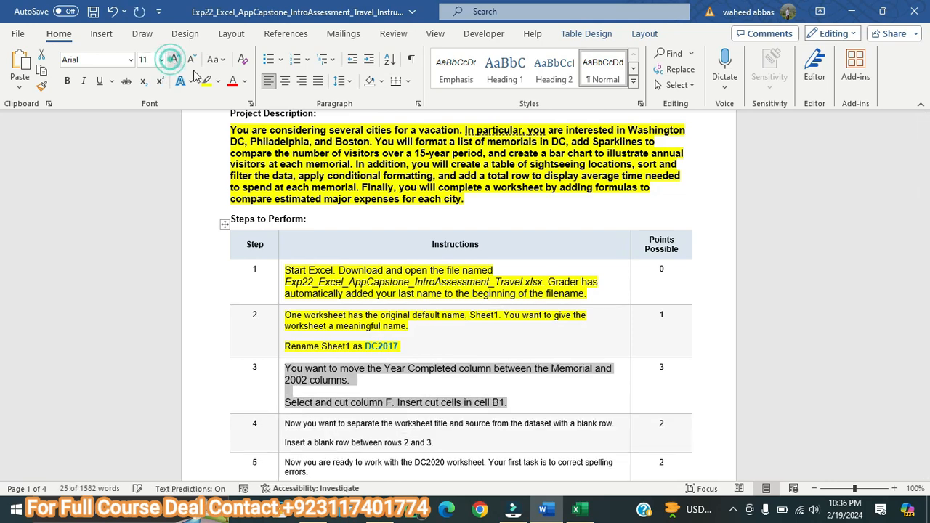
click(205, 81)
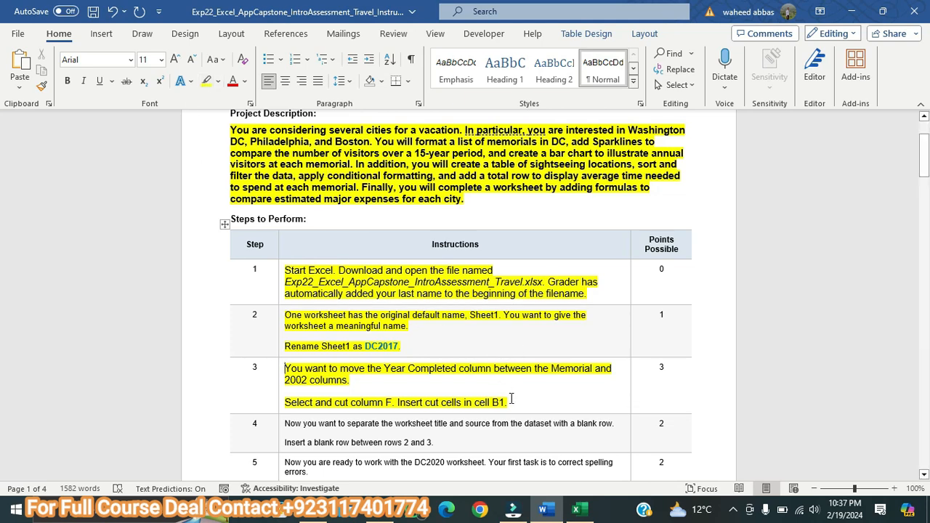
Step: In the Excel workbook, cut the Year Completed column F on DC2017 and insert the cut cells at B1
click(575, 509)
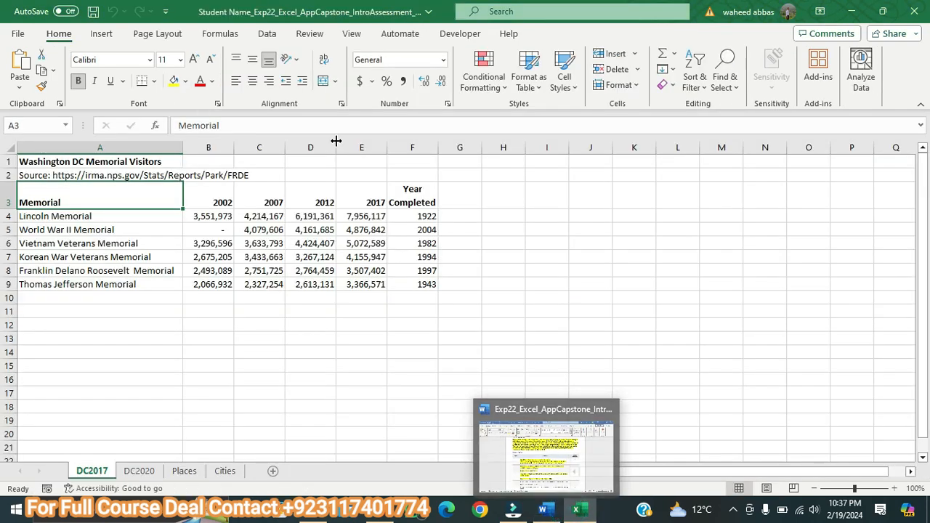
click(415, 149)
right_click(416, 148)
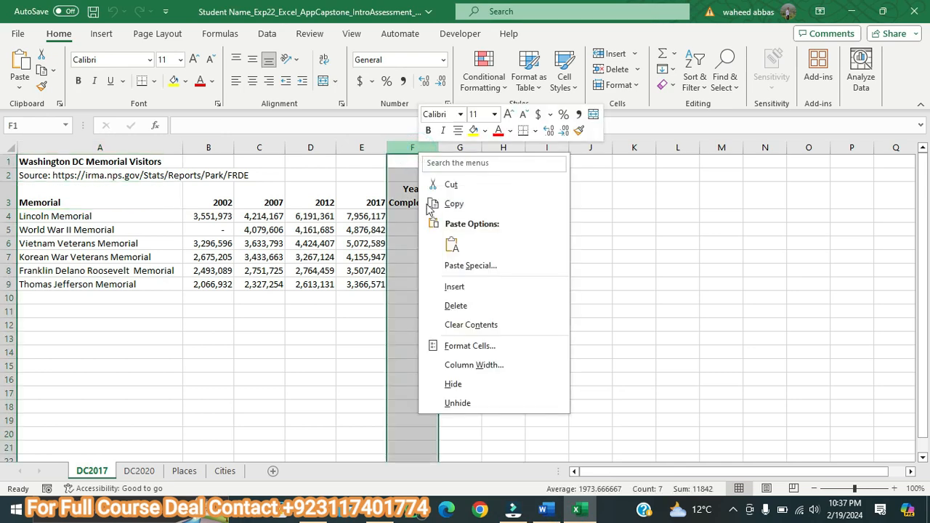
click(452, 185)
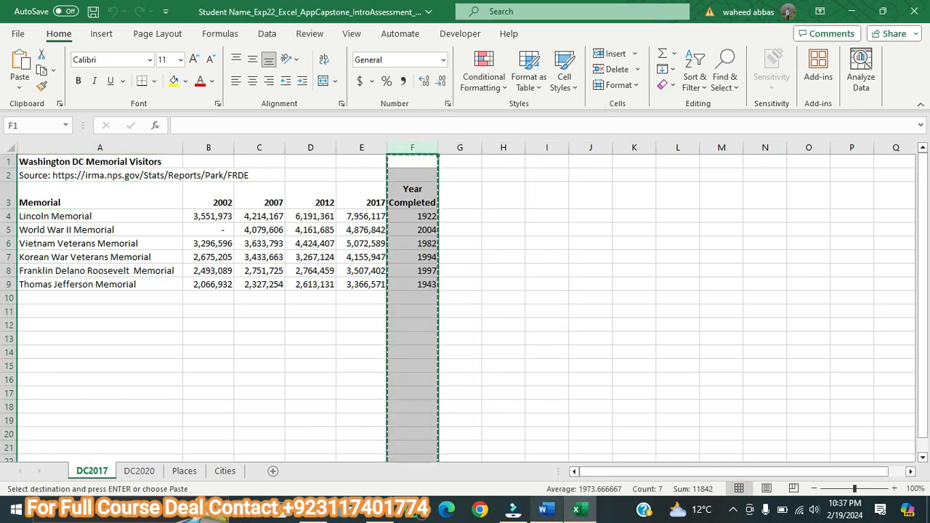
click(547, 510)
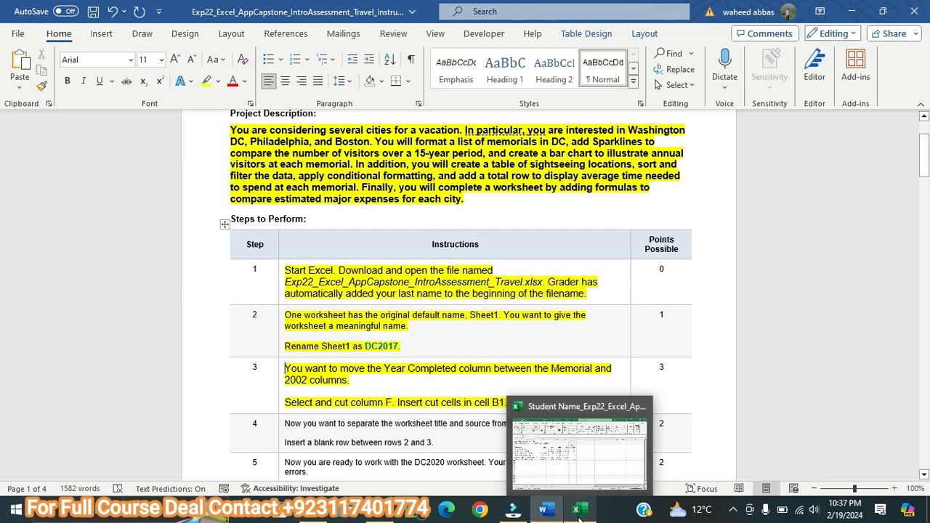
click(575, 513)
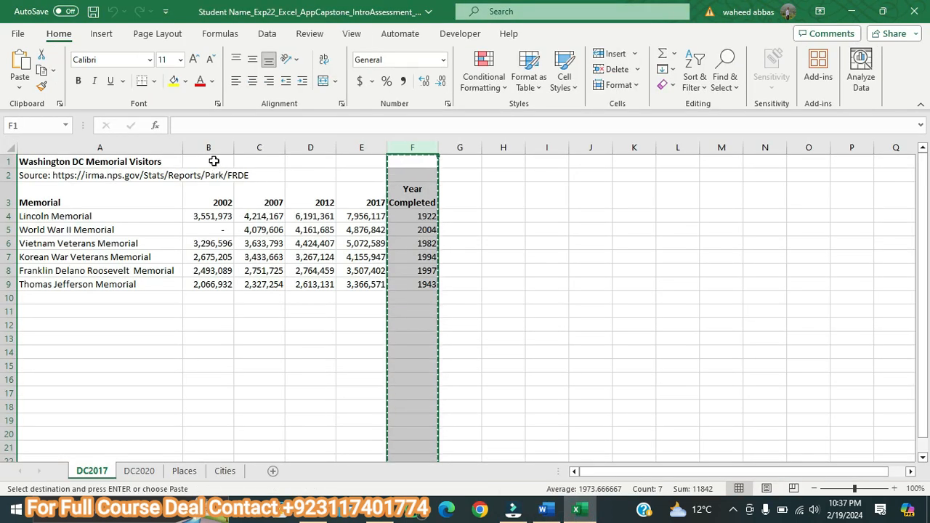
right_click(214, 161)
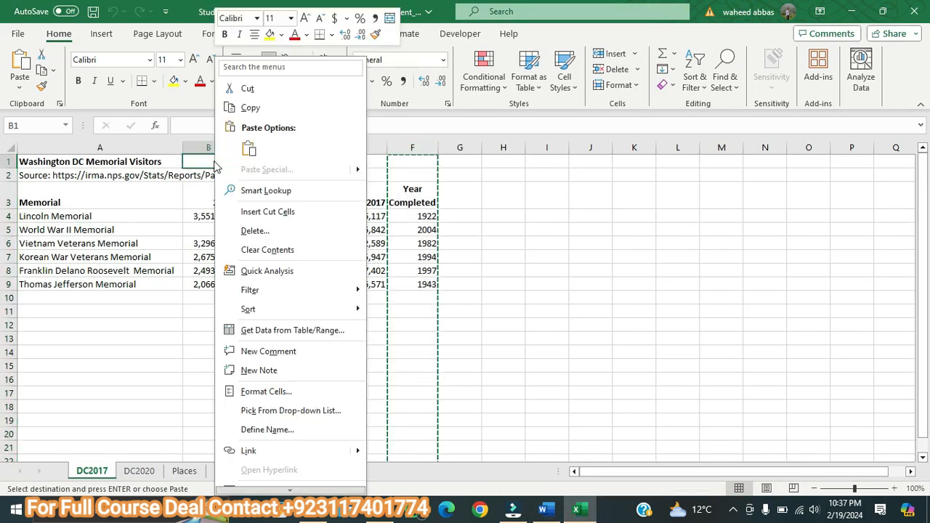
click(266, 211)
click(298, 207)
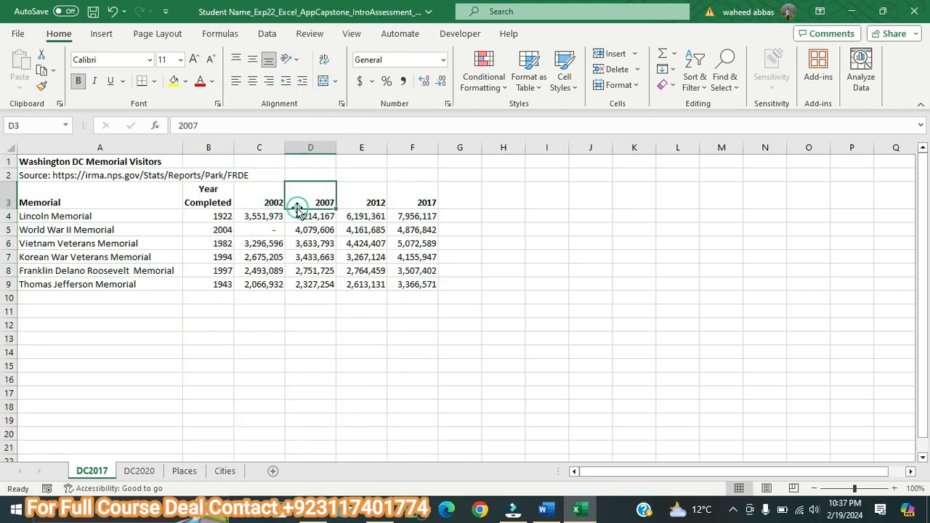
Step: Switch to the Word instructions, enlarge the step 4 text to 11 pt and highlight it in yellow
click(545, 511)
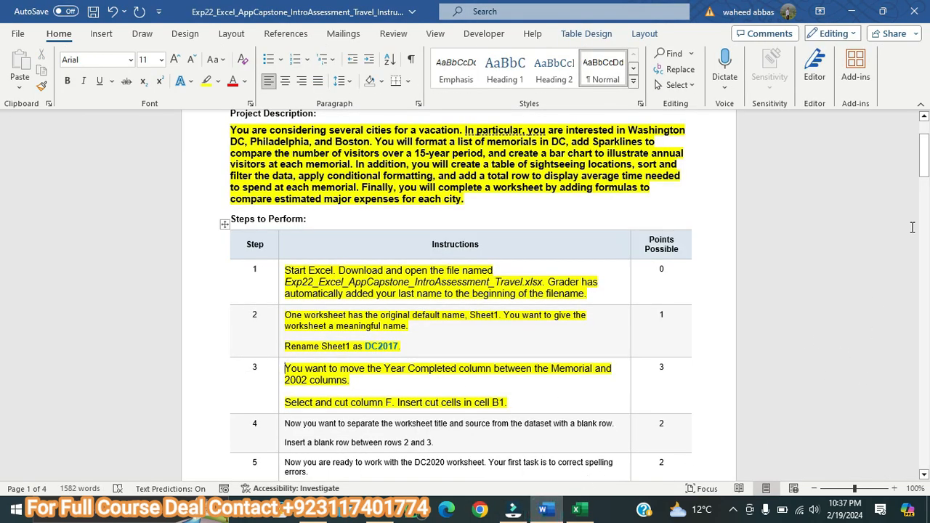
drag(927, 163, 928, 190)
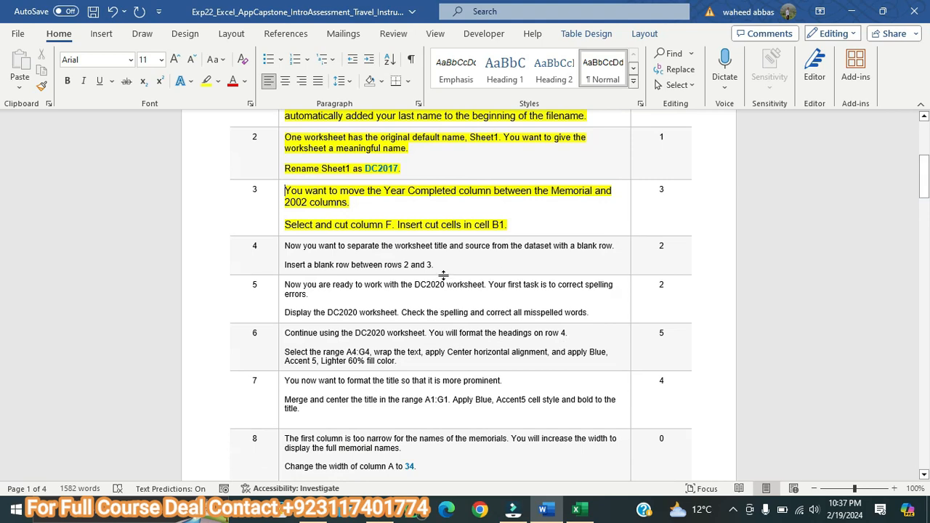
drag(439, 266, 284, 241)
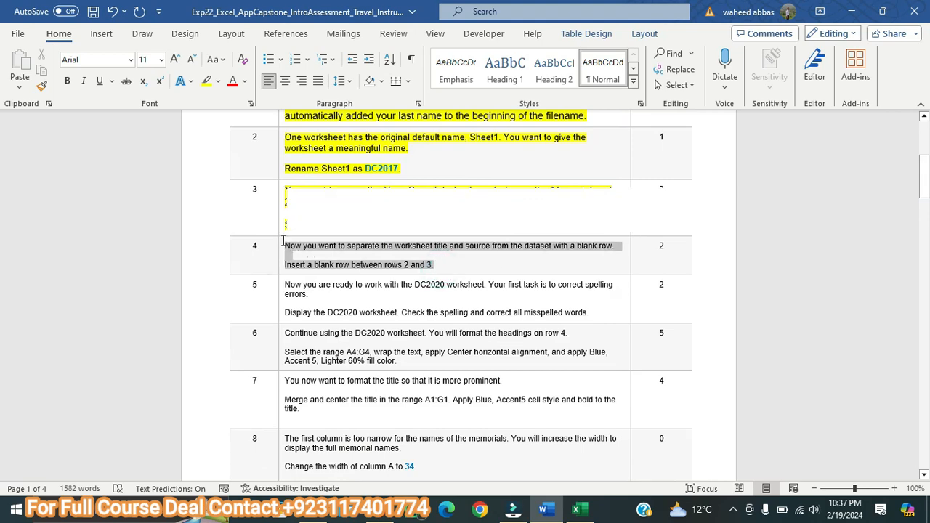
click(175, 58)
click(175, 59)
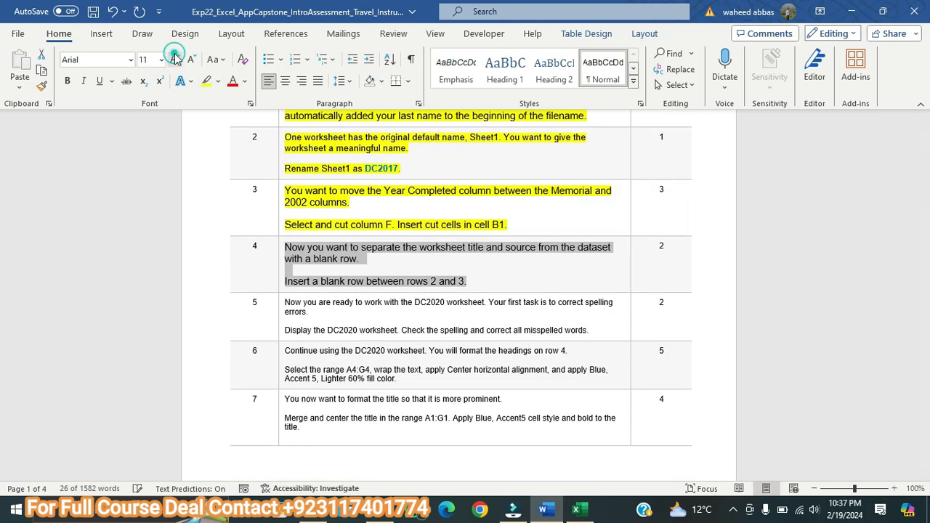
click(206, 81)
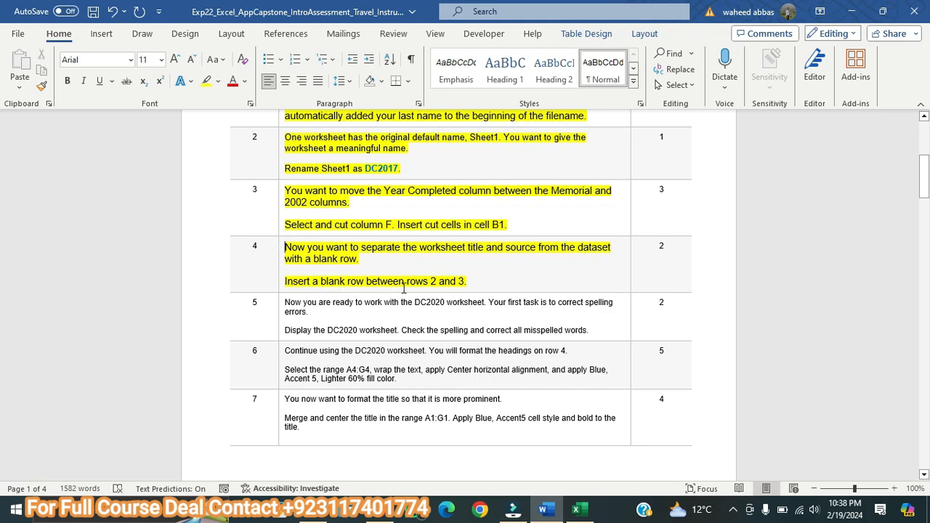
Step: Switch to the Excel workbook showing the DC2017 worksheet
key(alt+Tab)
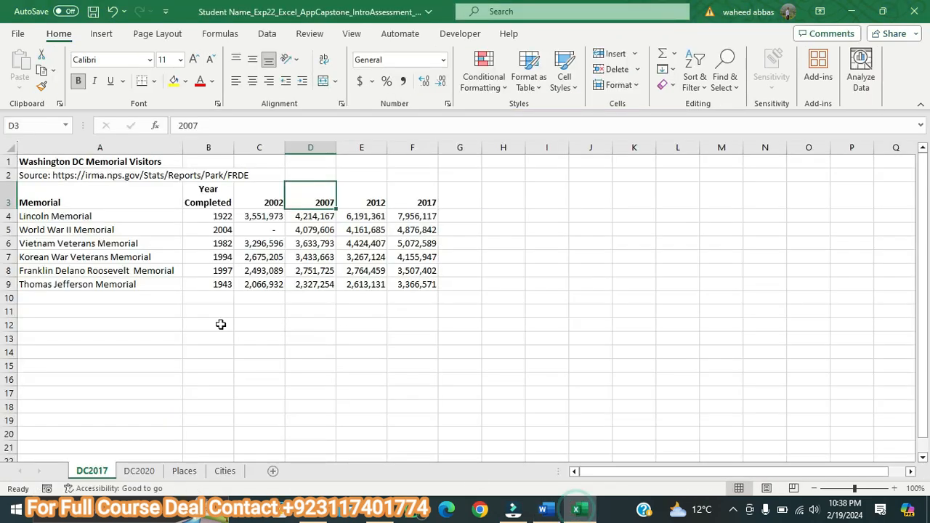
click(5, 176)
right_click(6, 176)
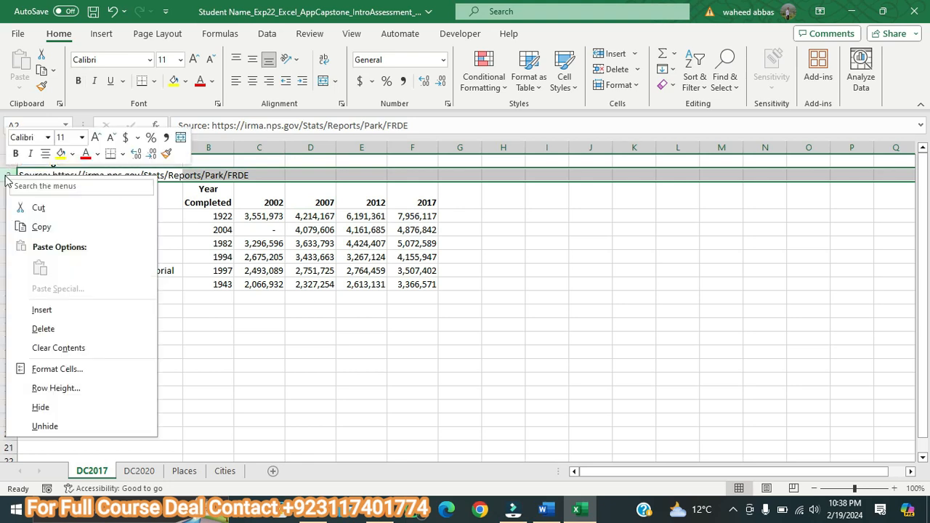
click(44, 310)
key(ctrl+z)
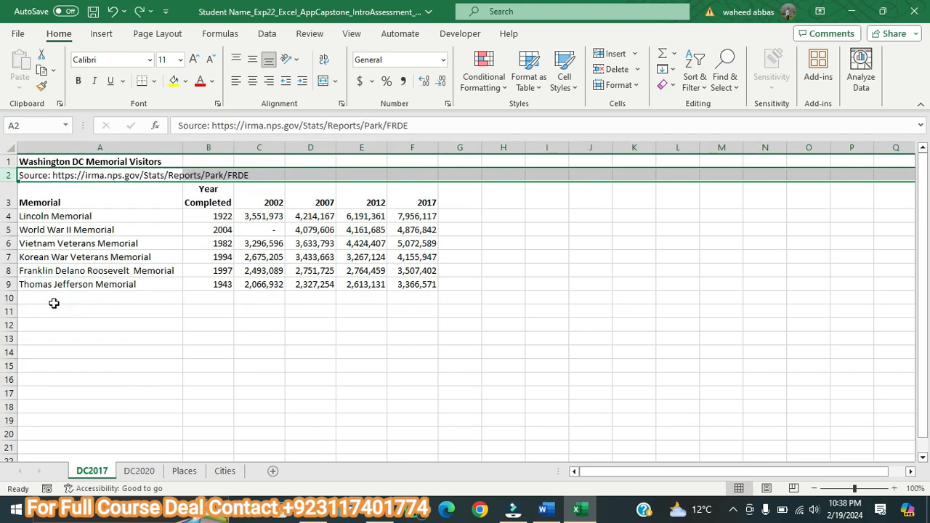
Step: Insert a blank row between rows 2 and 3 on the DC2017 worksheet, above the column headings
click(8, 192)
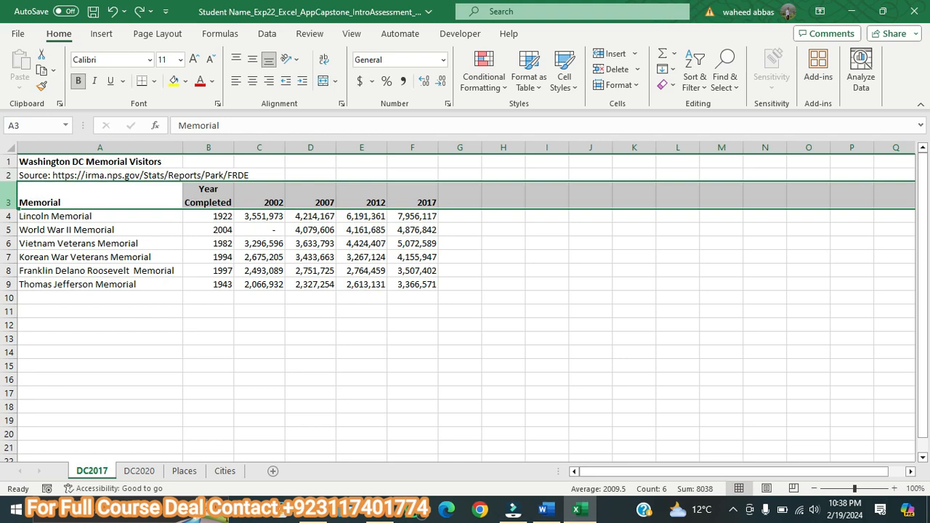
right_click(10, 190)
click(54, 321)
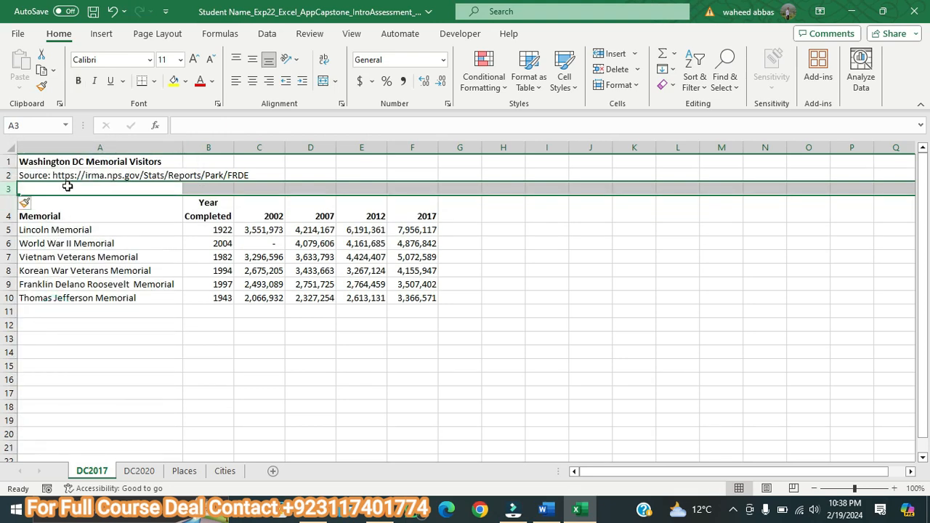
Step: Switch to the Word instructions, enlarge the step 5 text to 11 pt and highlight it in yellow
click(542, 509)
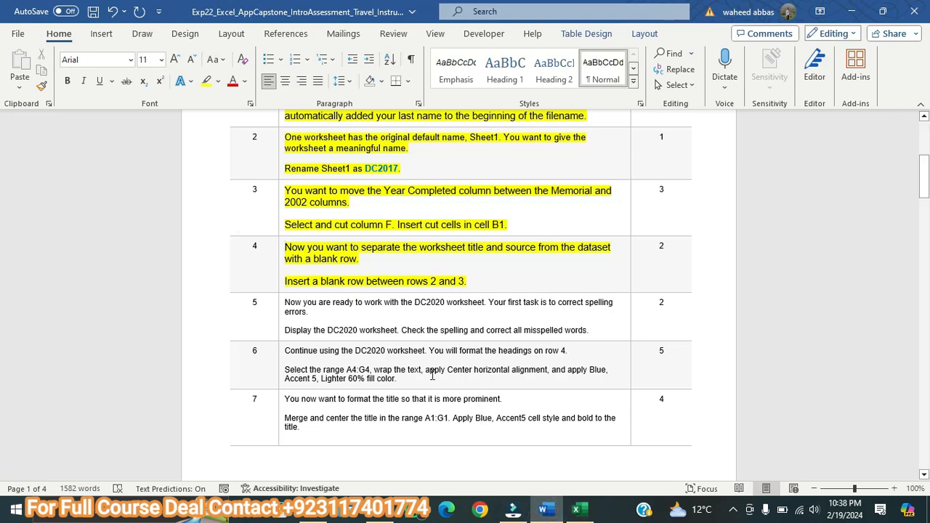
drag(597, 331, 289, 302)
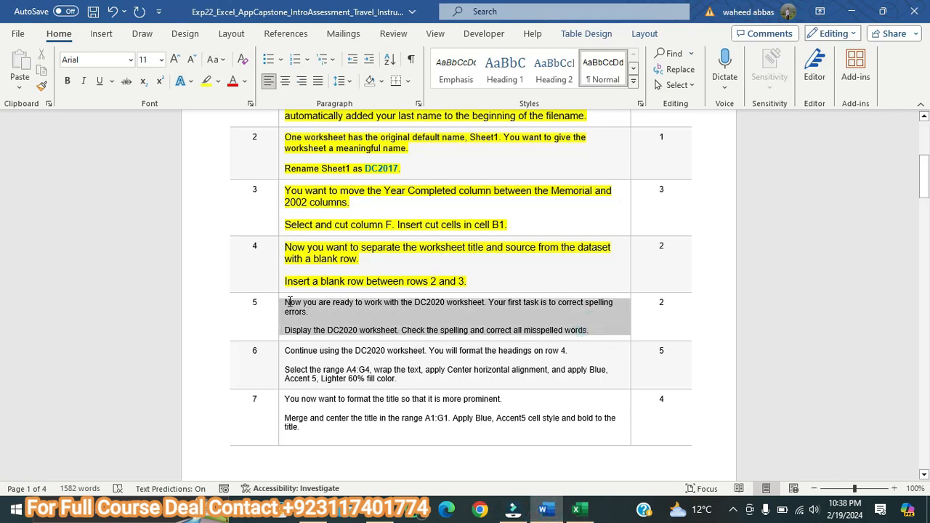
click(175, 59)
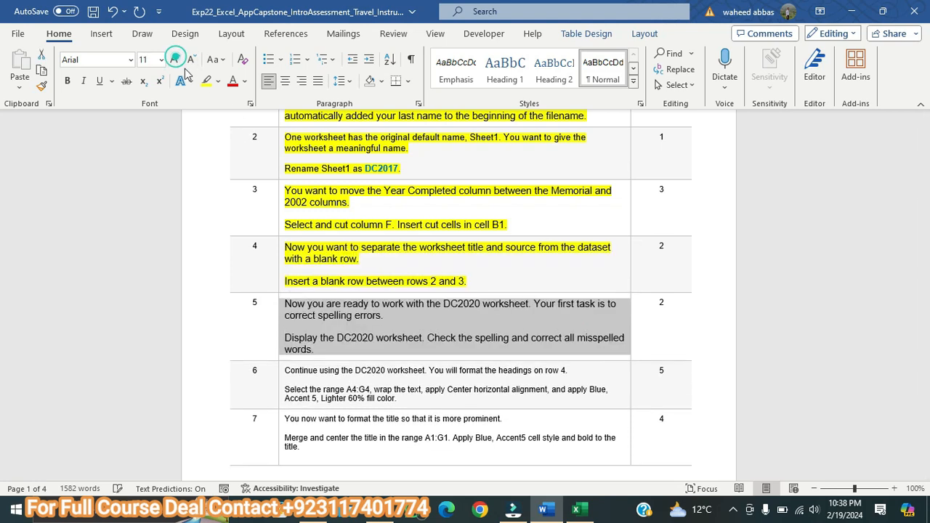
click(206, 80)
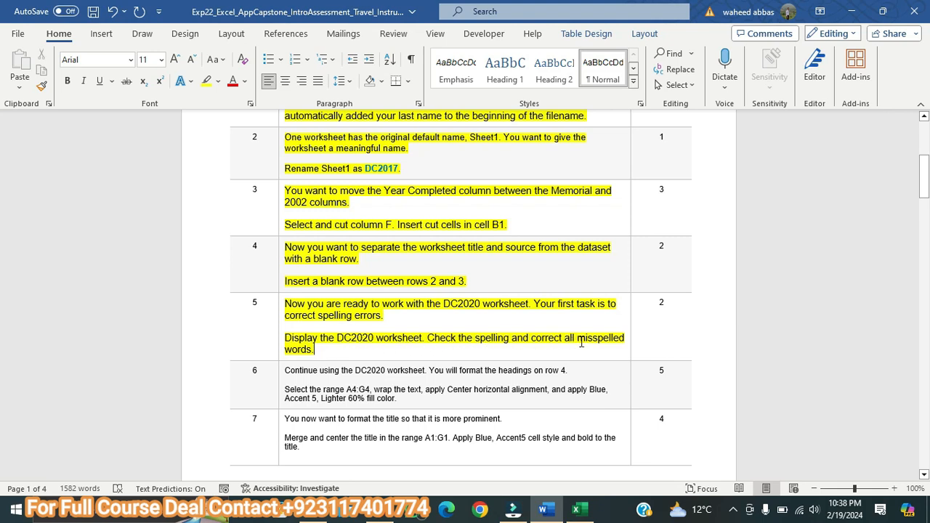
Step: In the Excel workbook, spell-check the DC2020 worksheet, changing Memoreal to Memorial and Visiters to Visitors
click(576, 509)
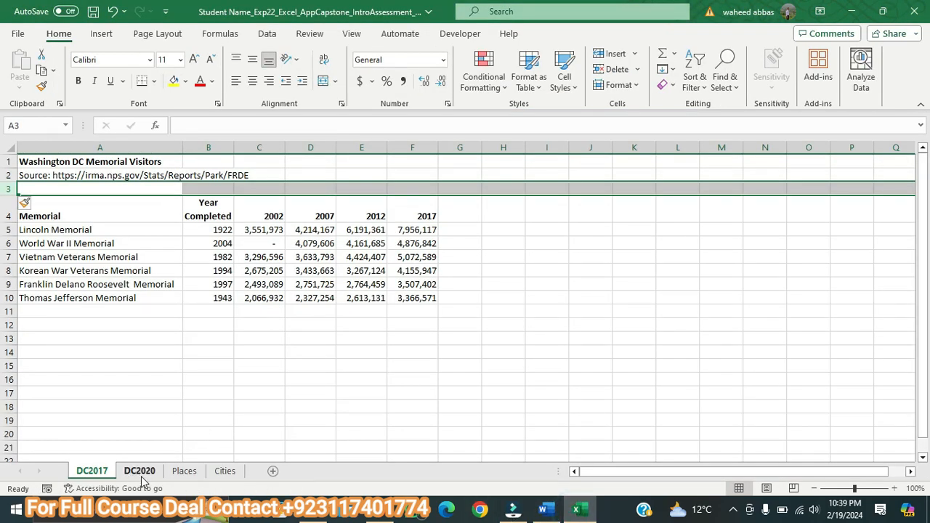
click(140, 471)
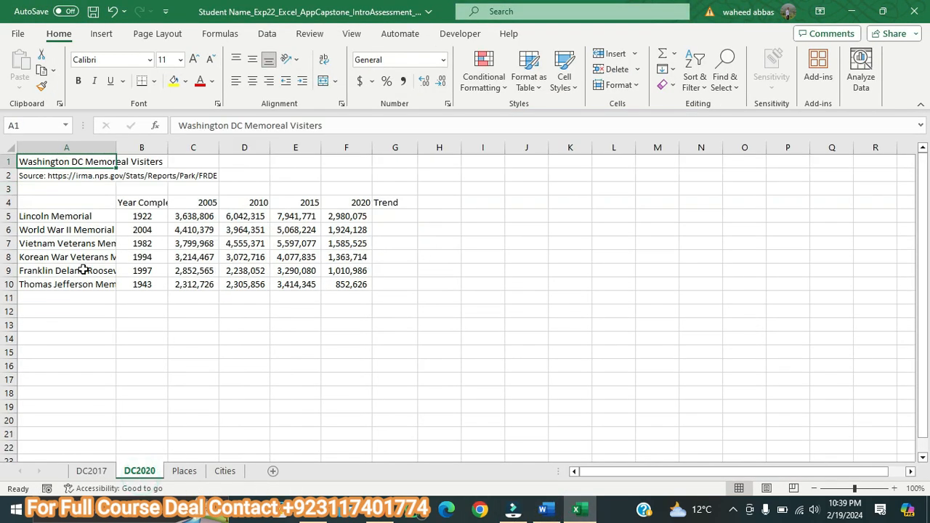
click(310, 34)
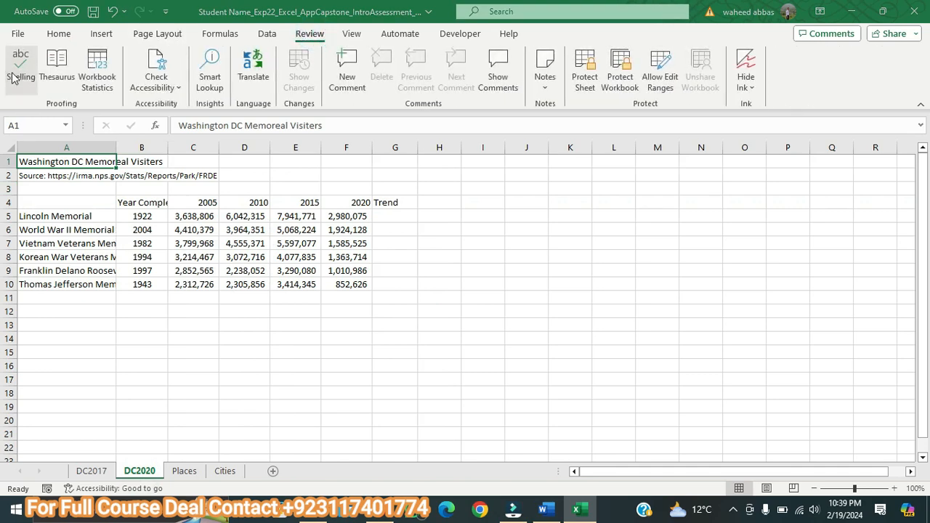
click(19, 69)
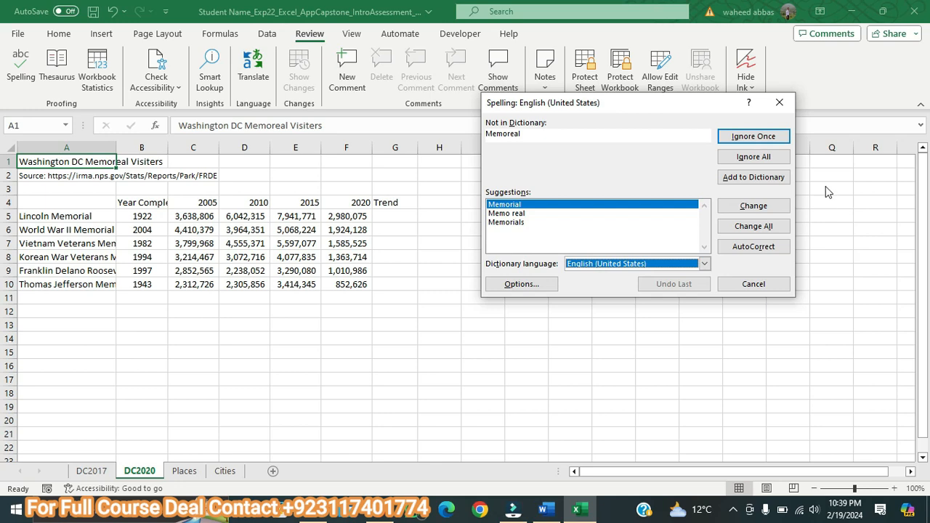
click(773, 209)
click(775, 210)
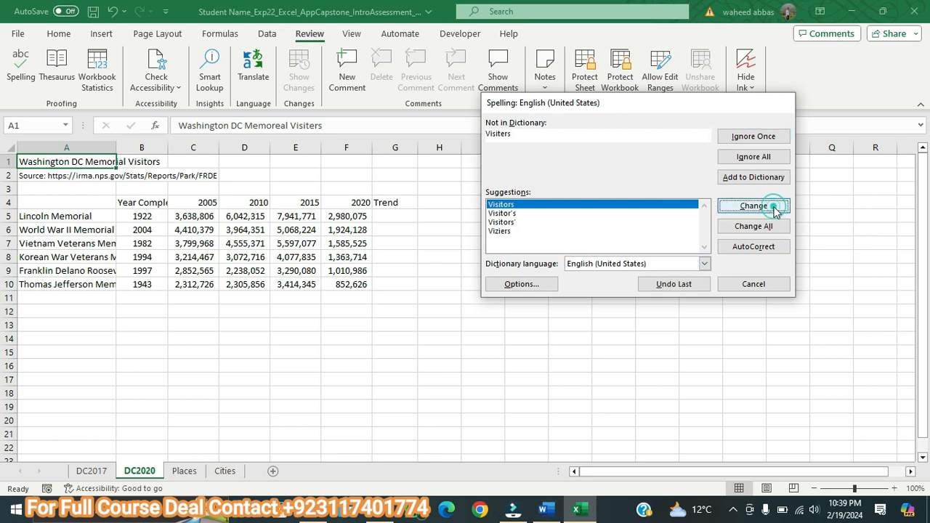
click(469, 292)
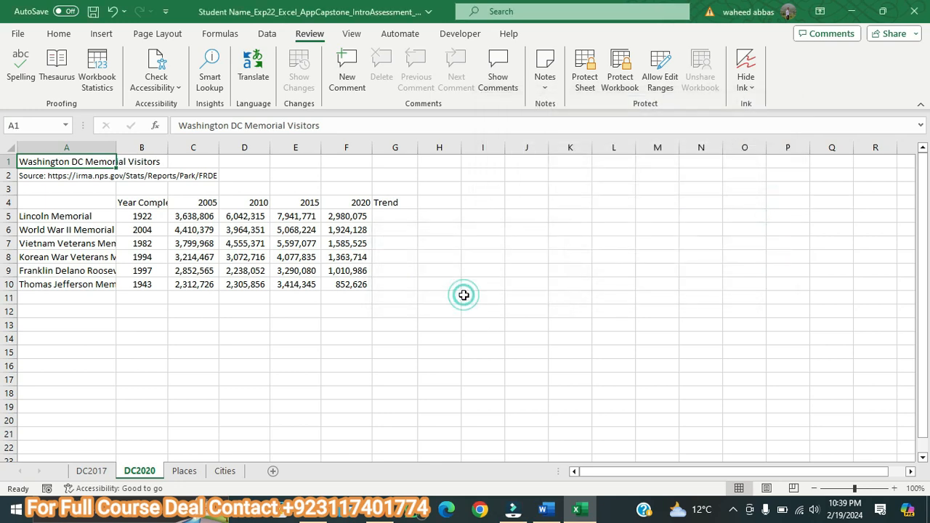
Step: Switch to the Word instructions, enlarge the step 6 text to 10 pt and highlight it in yellow
click(545, 509)
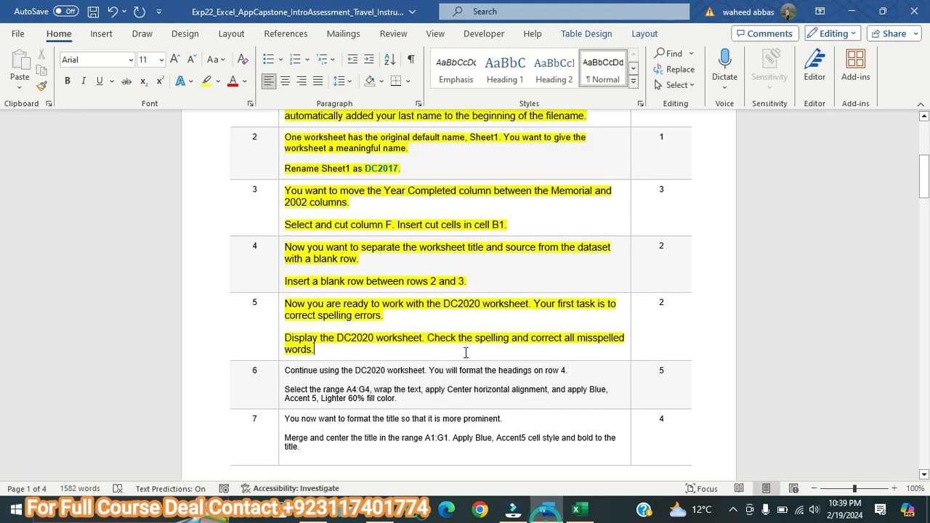
drag(402, 409, 289, 372)
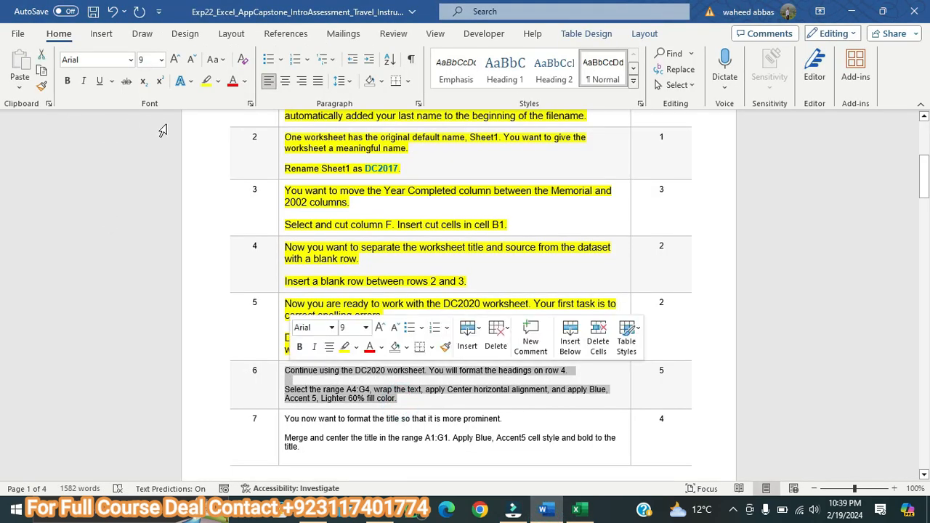
click(175, 59)
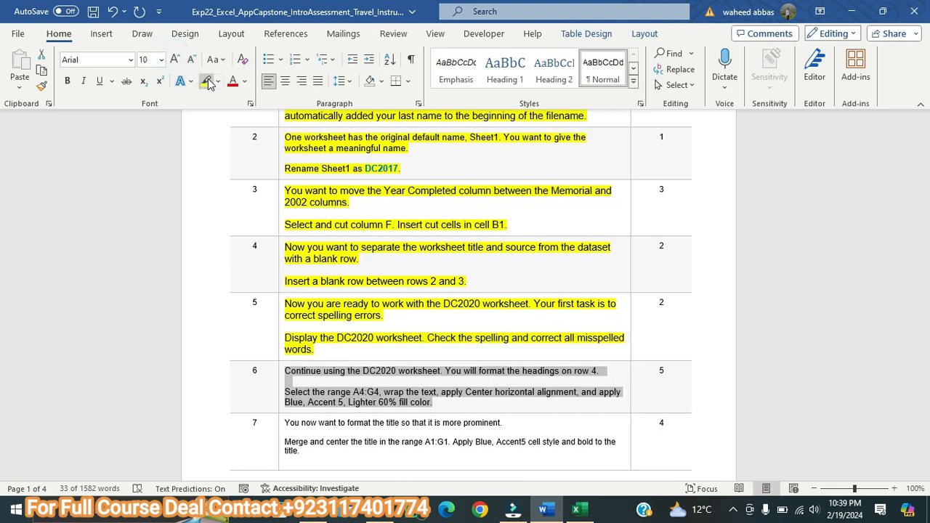
click(206, 81)
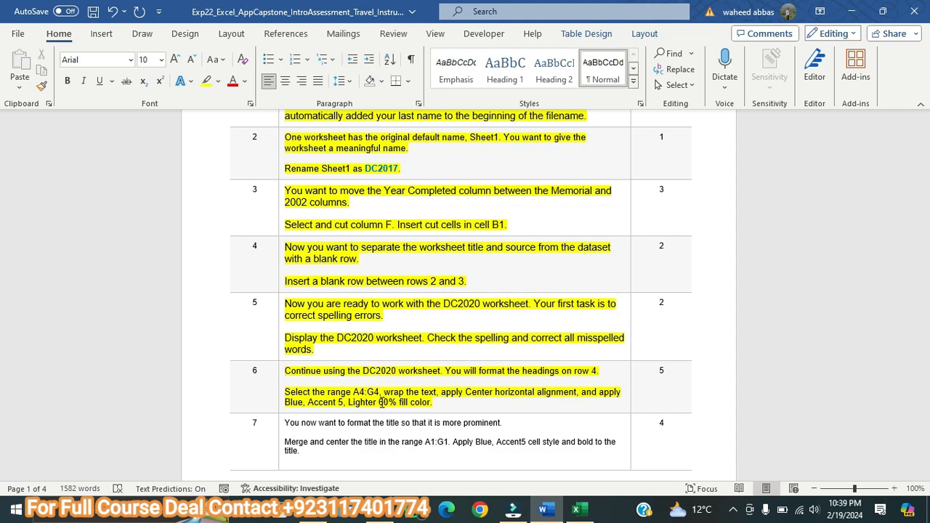
Step: In the Excel workbook, wrap the text of headings A4:G4 on DC2020 and center them horizontally, consulting step 6 in Word
click(576, 509)
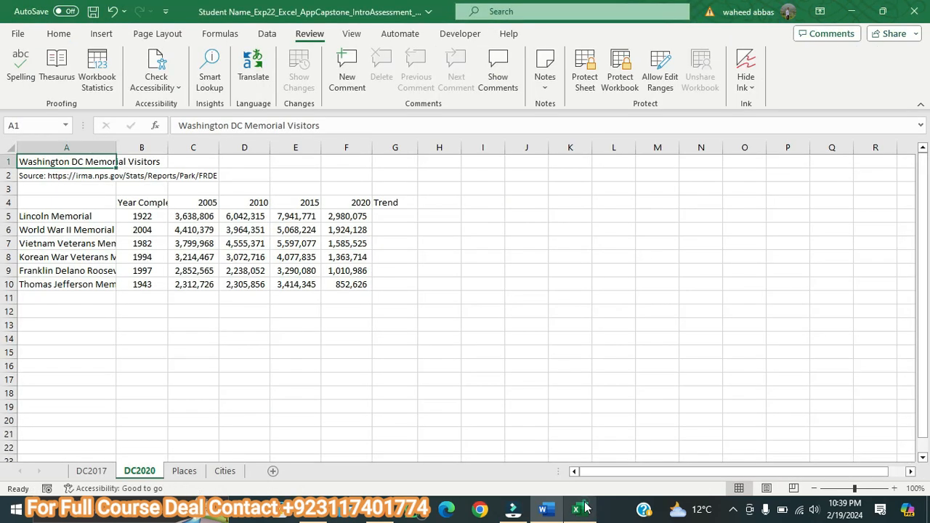
drag(20, 203, 392, 203)
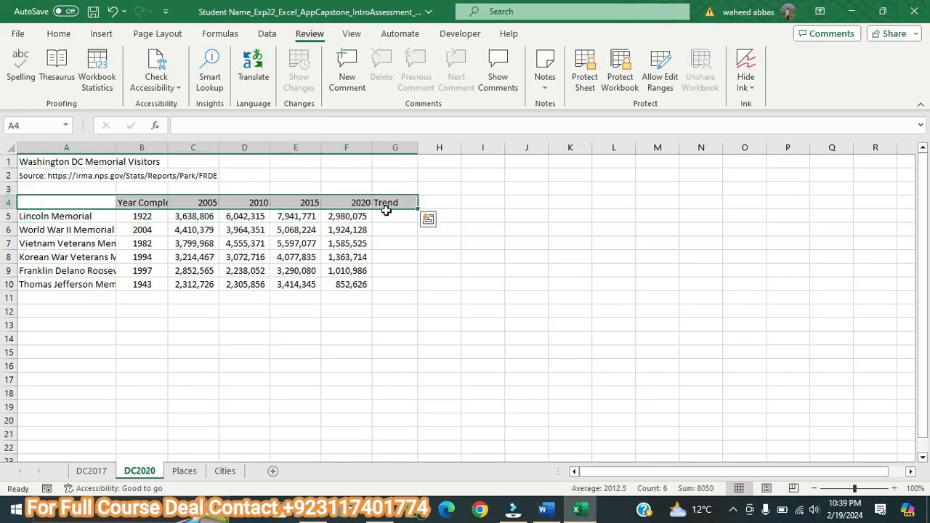
click(550, 515)
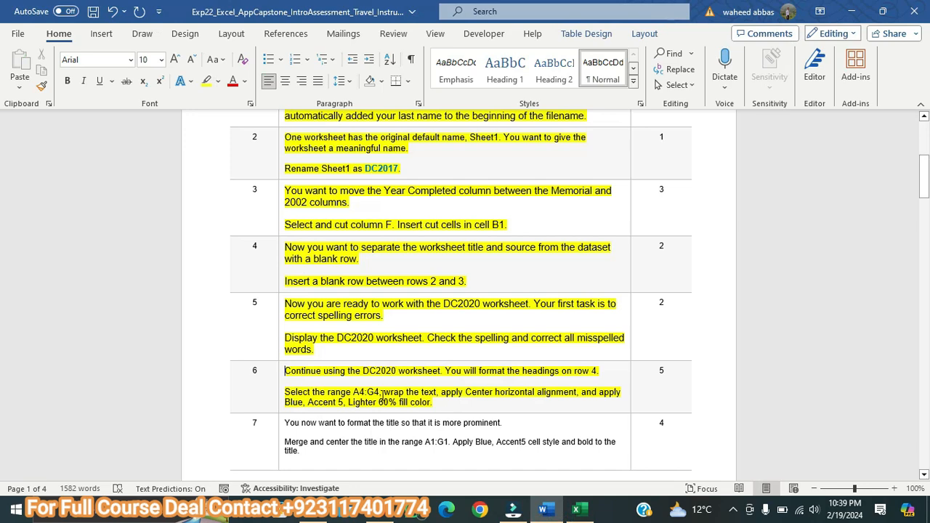
click(576, 509)
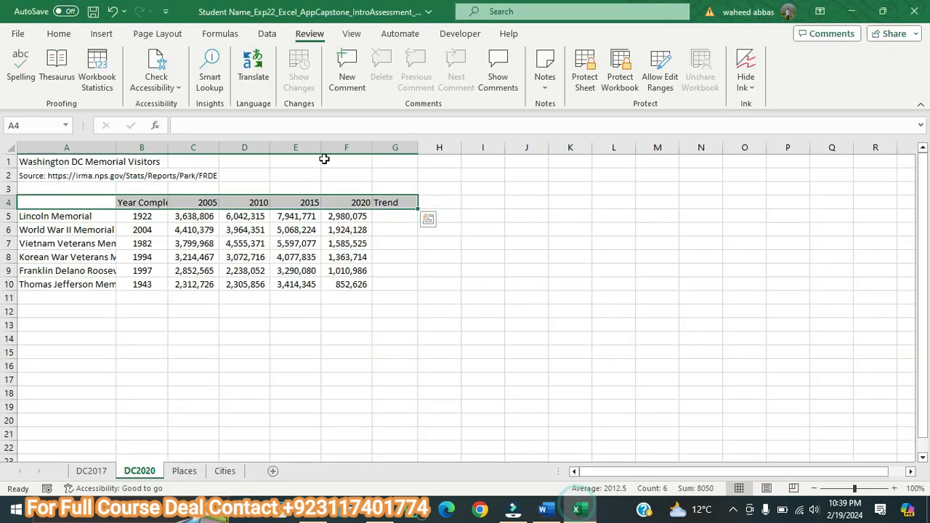
click(54, 34)
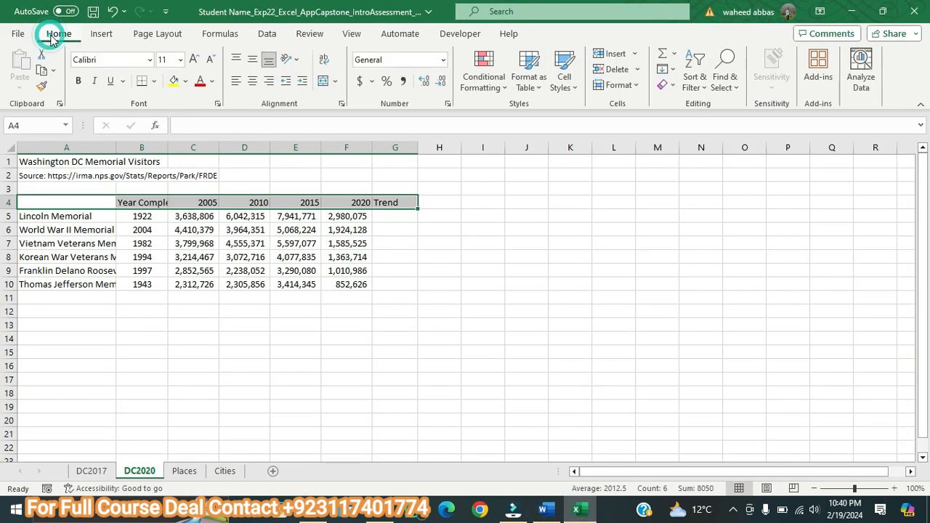
click(324, 61)
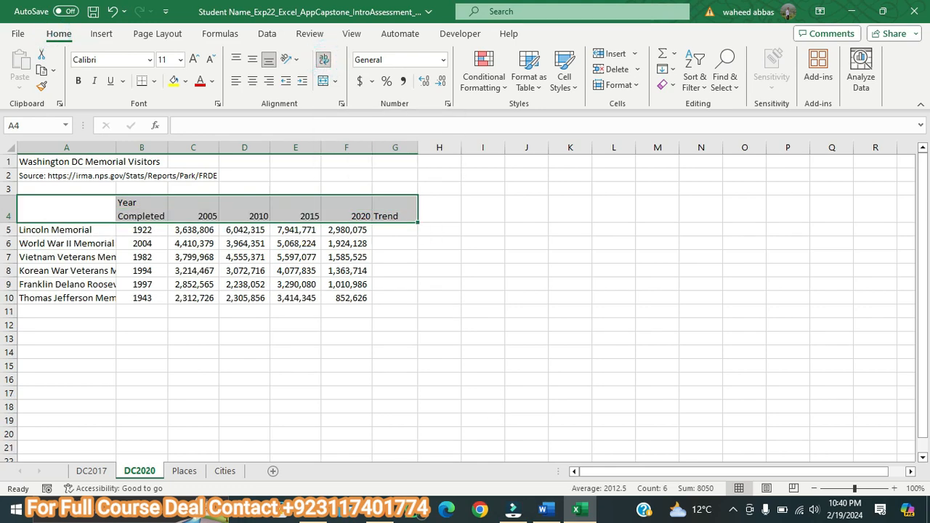
click(543, 509)
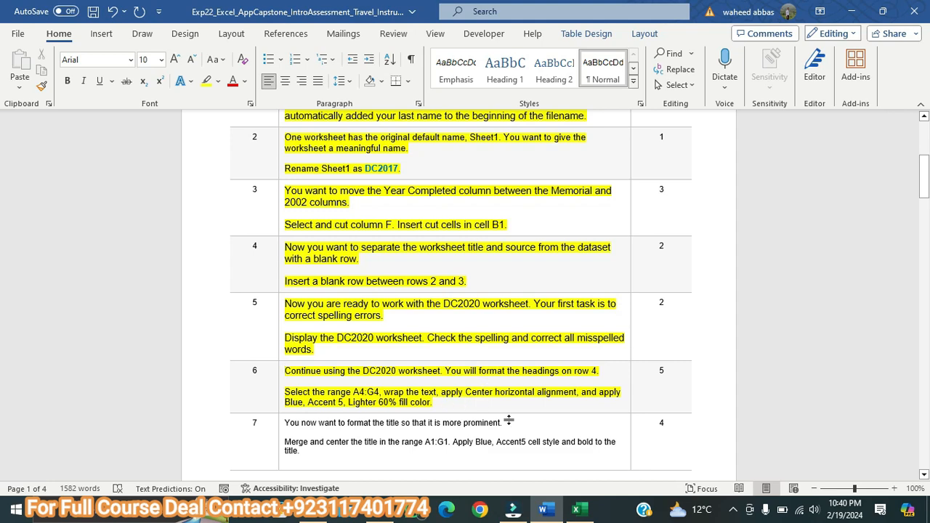
click(576, 510)
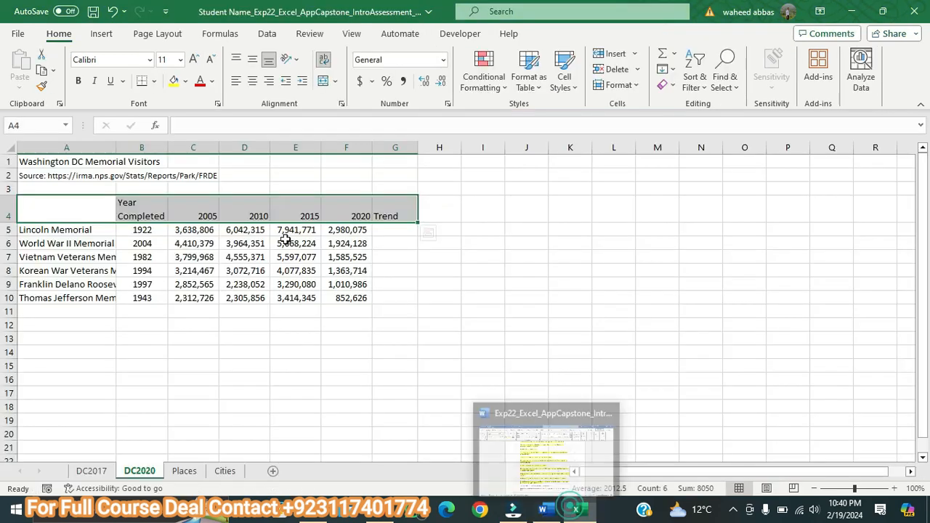
click(253, 83)
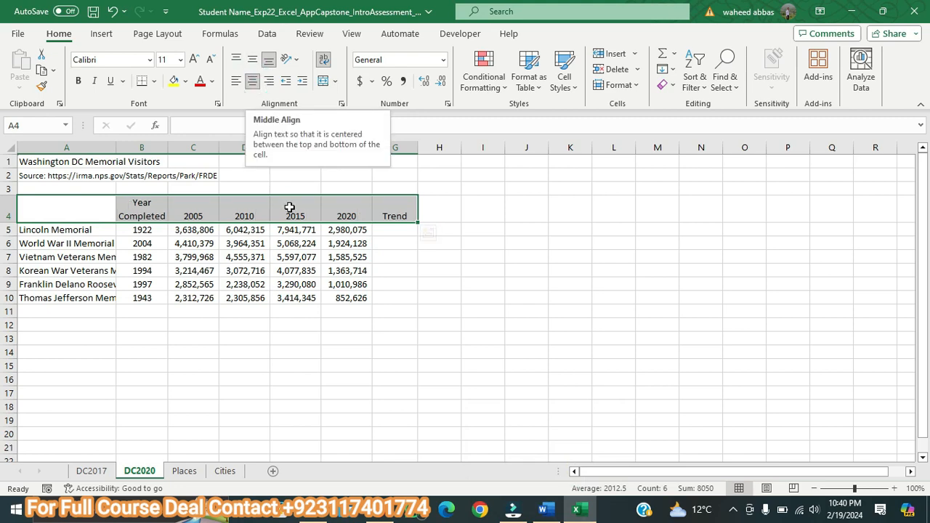
Step: Check the fill color in the Word instructions and apply Blue, Accent 5, Lighter 60% to A4:G4 in the Excel workbook
click(544, 511)
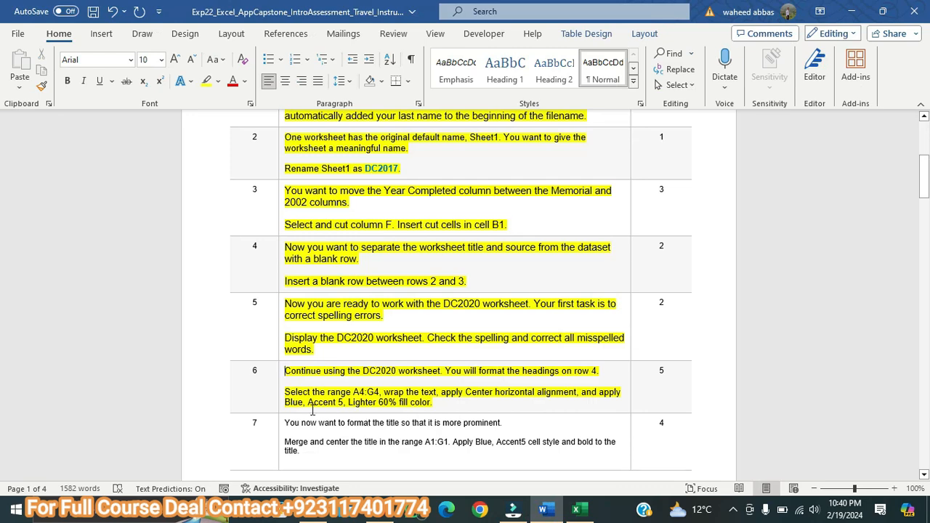
click(576, 510)
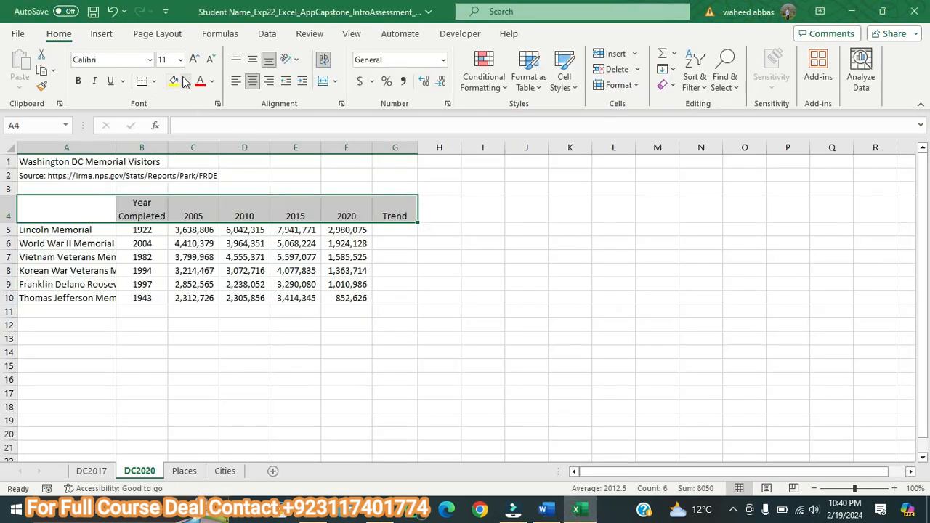
click(185, 81)
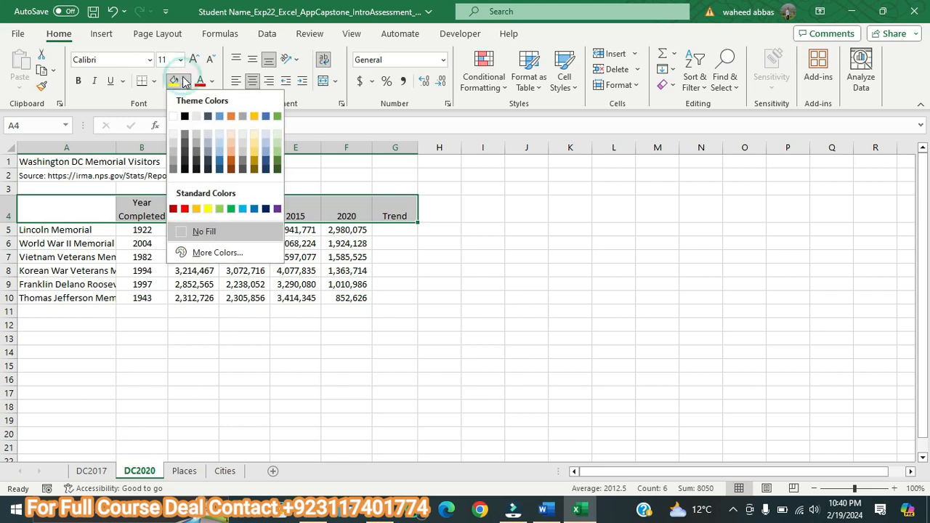
click(265, 143)
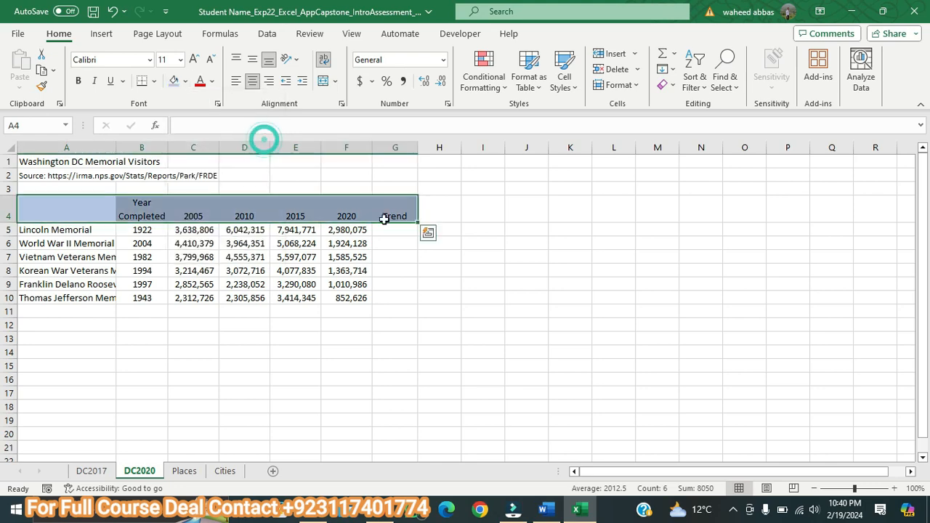
click(396, 244)
Step: Switch to the Word instructions, enlarge the step 7 text to 10 pt and highlight it in yellow
click(543, 509)
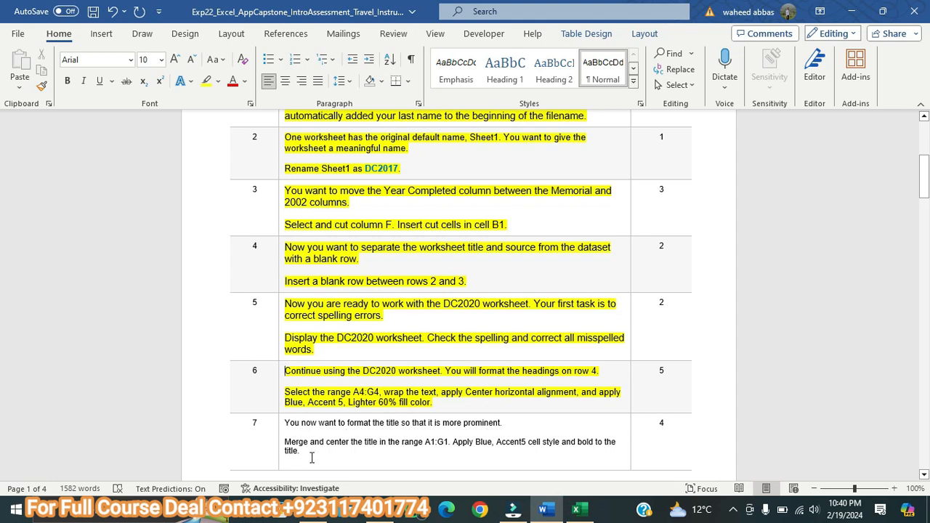
drag(303, 453, 283, 424)
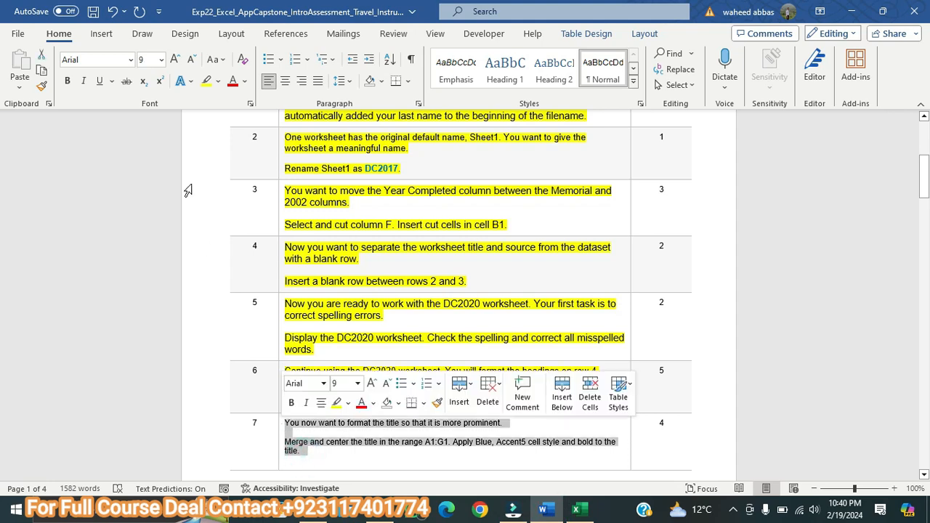
click(191, 62)
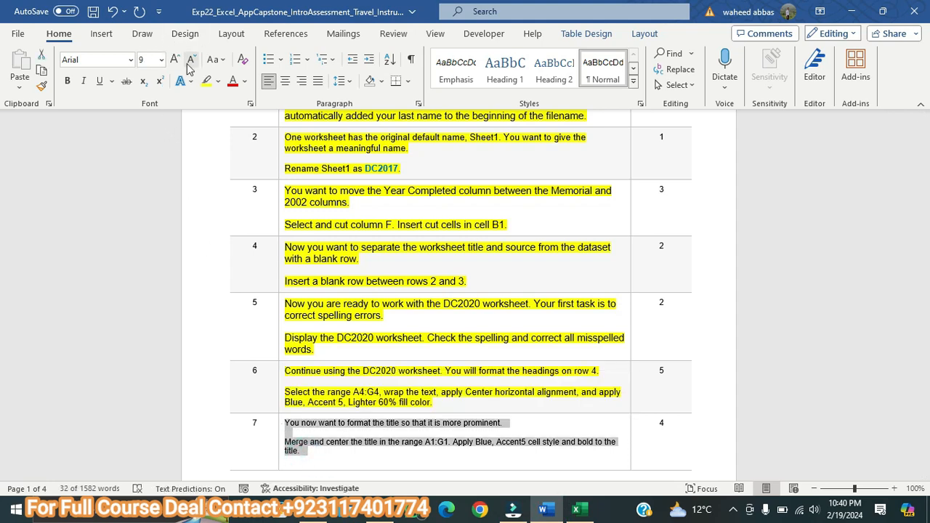
click(174, 59)
click(206, 81)
drag(926, 194, 926, 211)
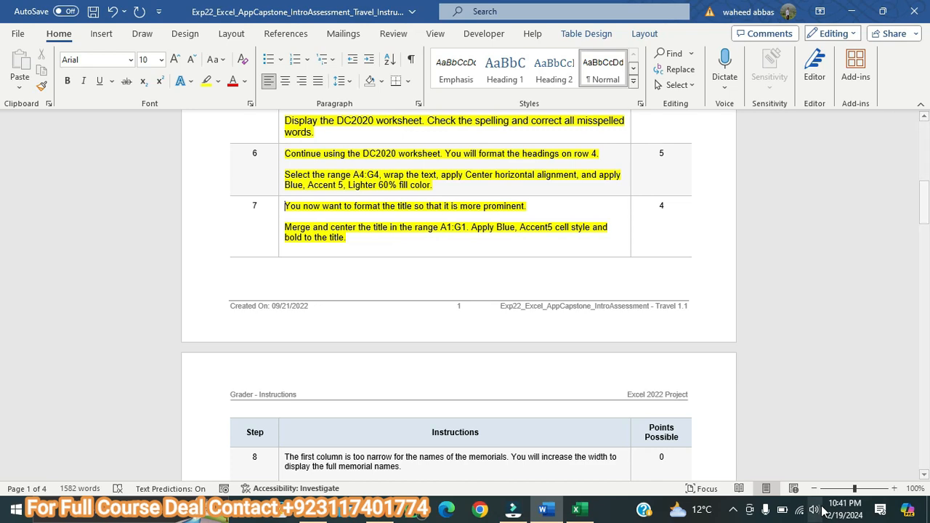
Step: In the Excel workbook, merge and center the DC2020 worksheet title across the range A1:G1
click(578, 509)
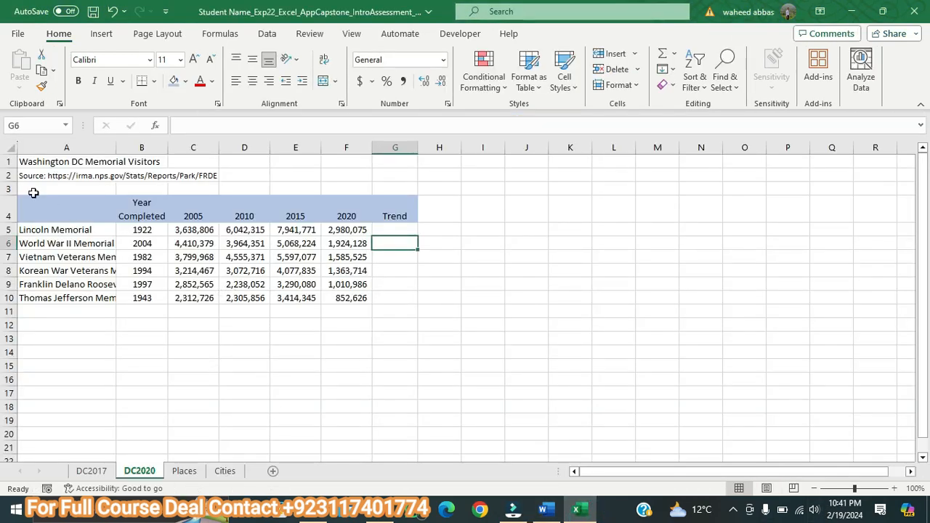
drag(25, 161, 396, 150)
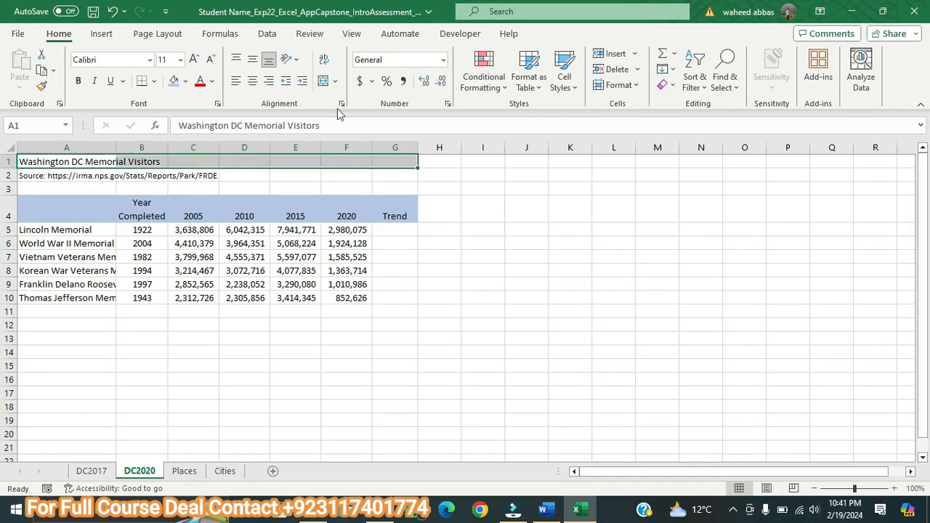
click(323, 81)
Step: Check step 7 in Word, then apply the Accent5 cell style and bold to the merged title in the Excel workbook
click(543, 509)
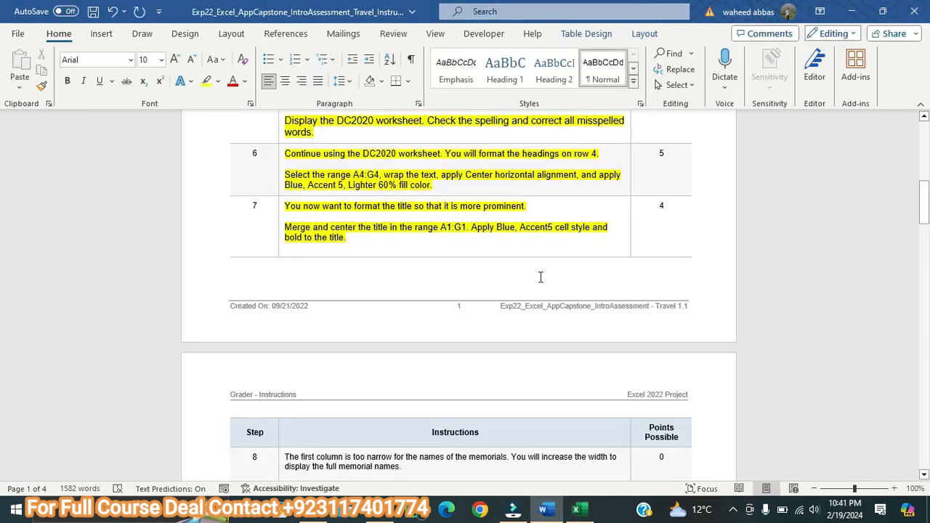
click(576, 509)
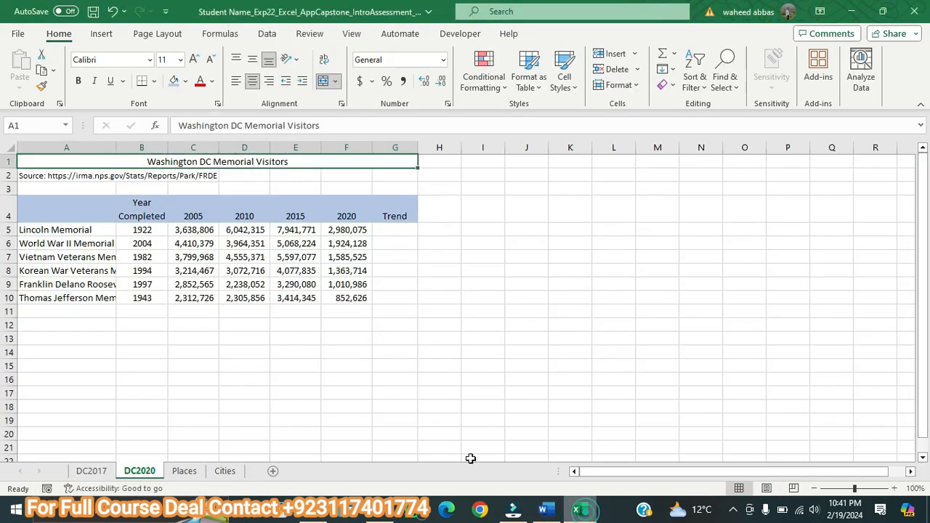
click(566, 84)
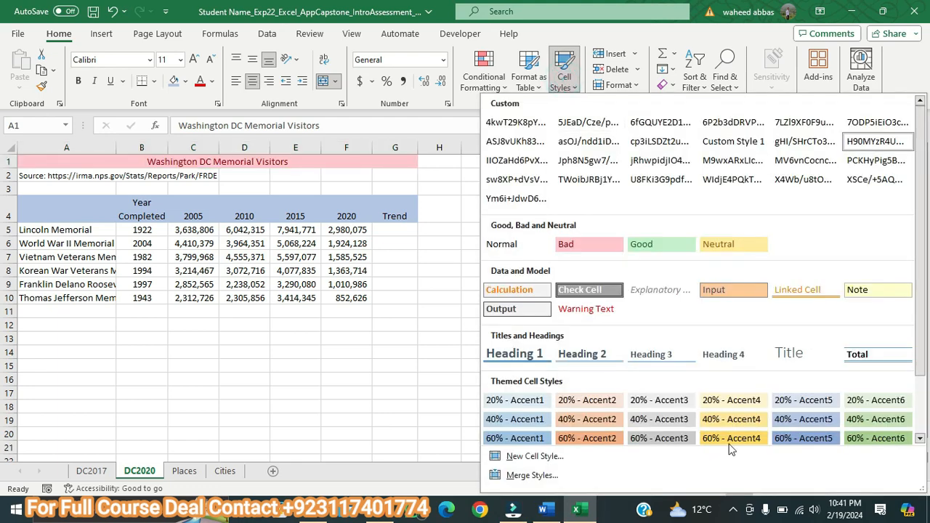
drag(923, 274, 924, 356)
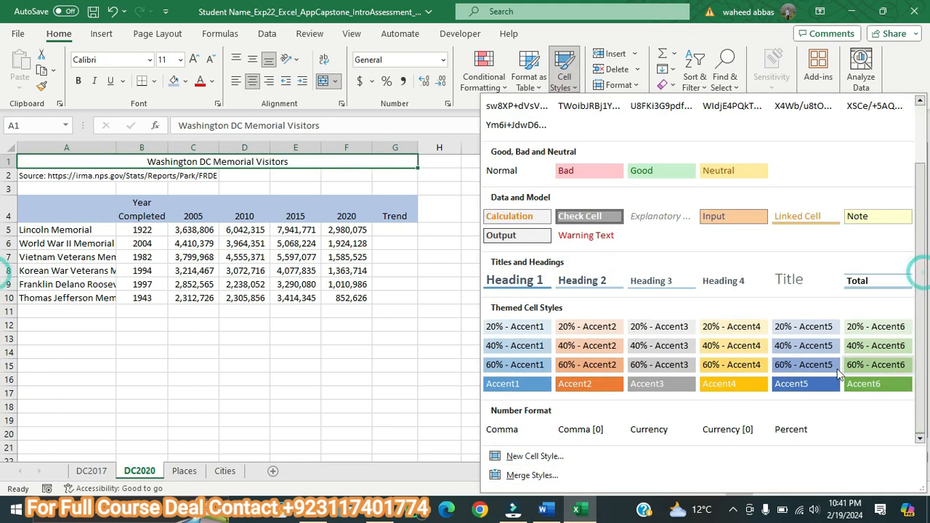
click(797, 385)
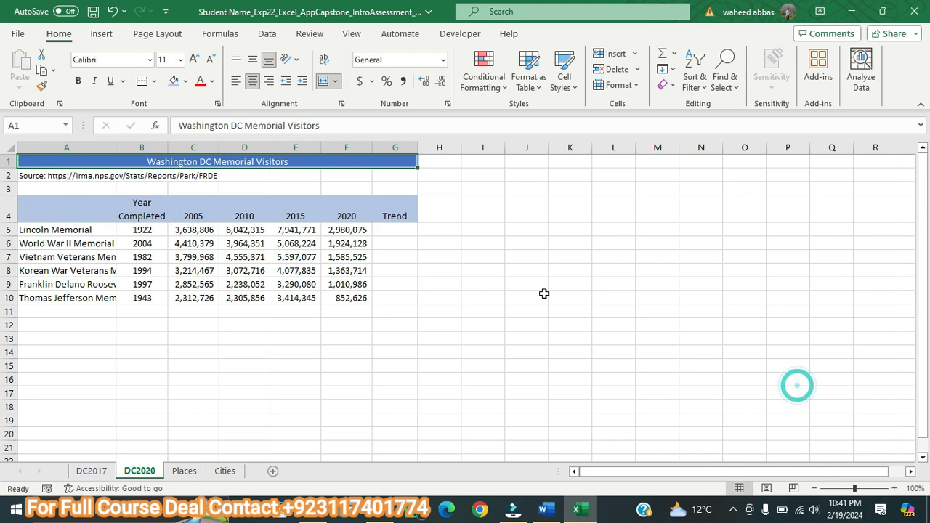
click(76, 84)
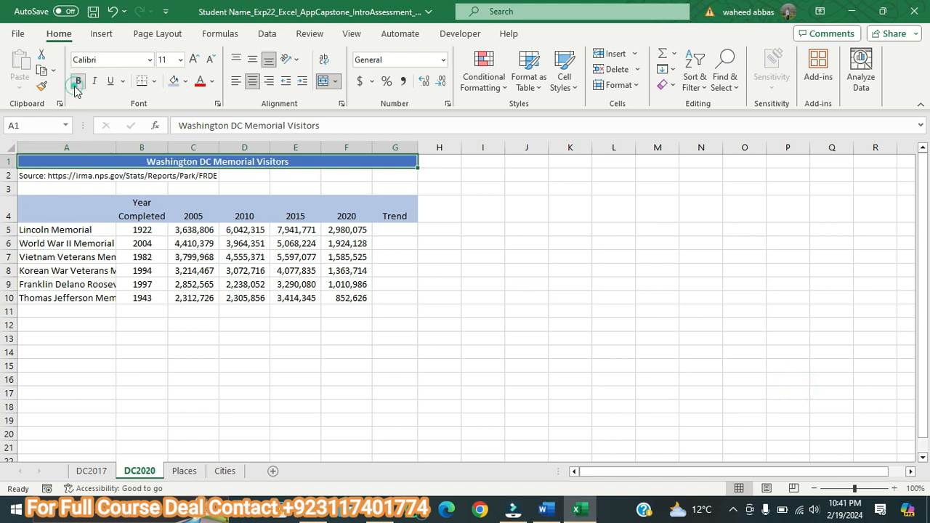
click(501, 257)
Step: Review step 7 in Word and check the cell style applied to the DC2020 title in Excel
click(546, 512)
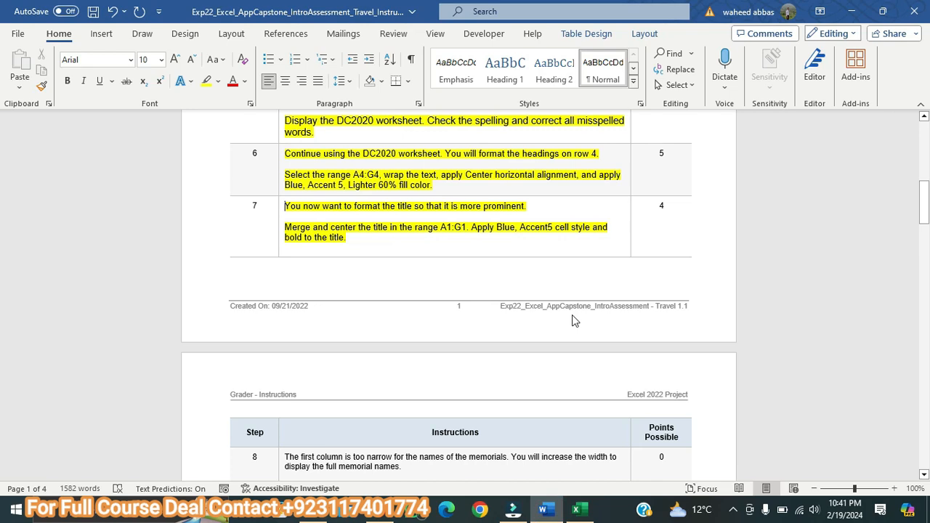
click(576, 512)
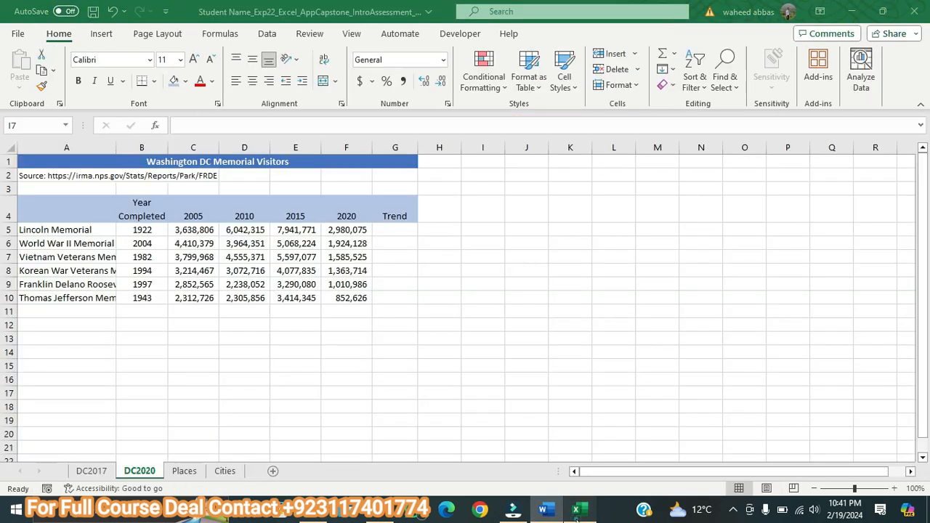
click(201, 160)
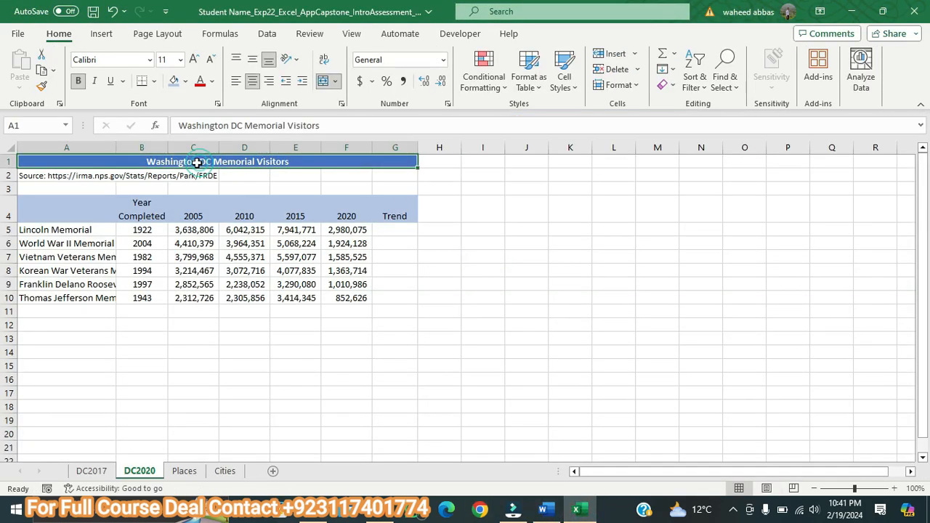
click(558, 82)
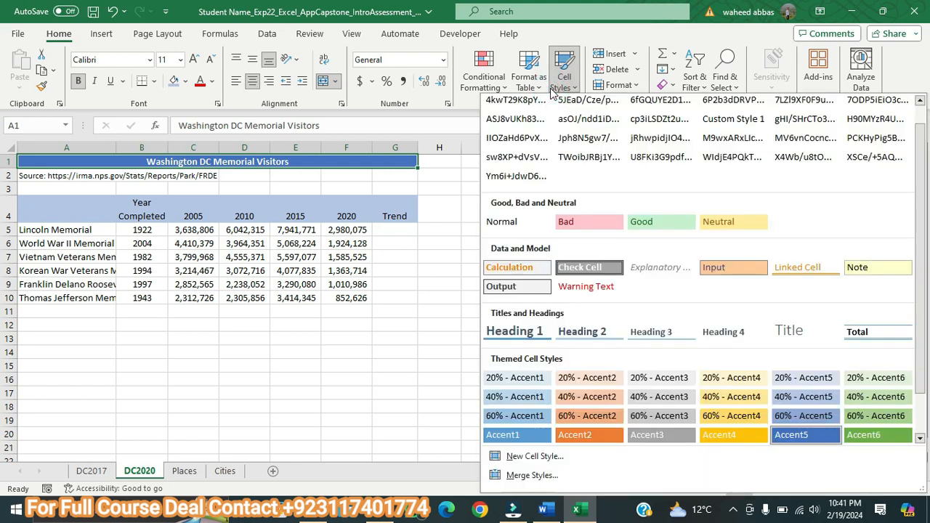
click(554, 85)
click(512, 354)
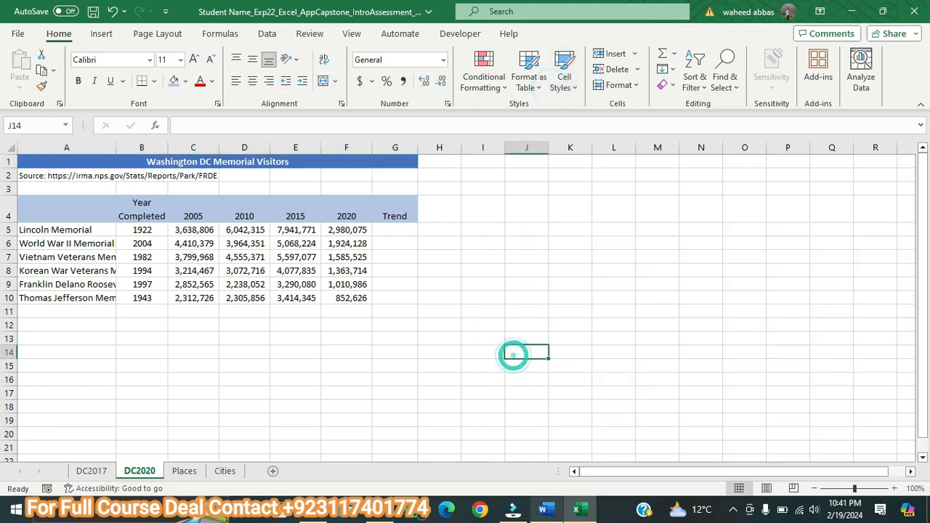
Step: Switch to the Word instructions, enlarge the step 8 text to 11 pt and highlight it in yellow
click(543, 508)
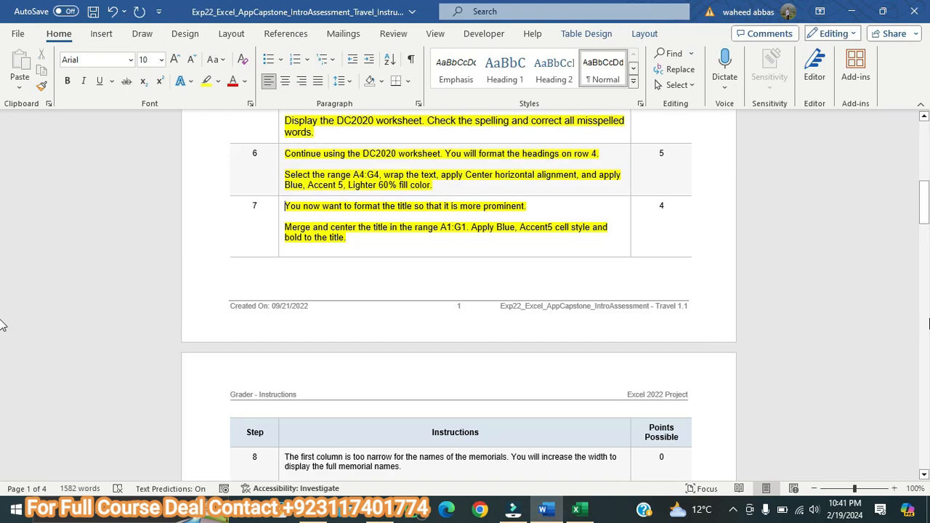
drag(925, 224, 928, 248)
drag(2, 251, 887, 240)
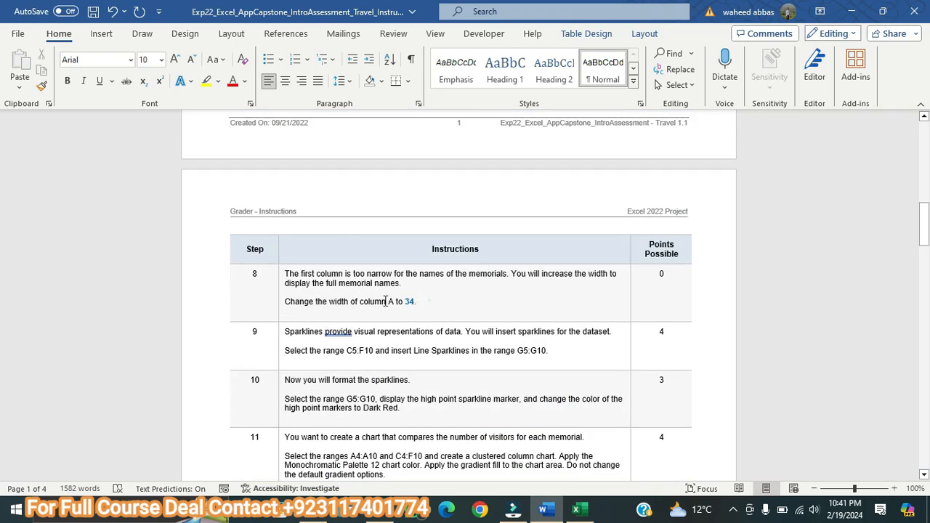
drag(416, 300, 285, 274)
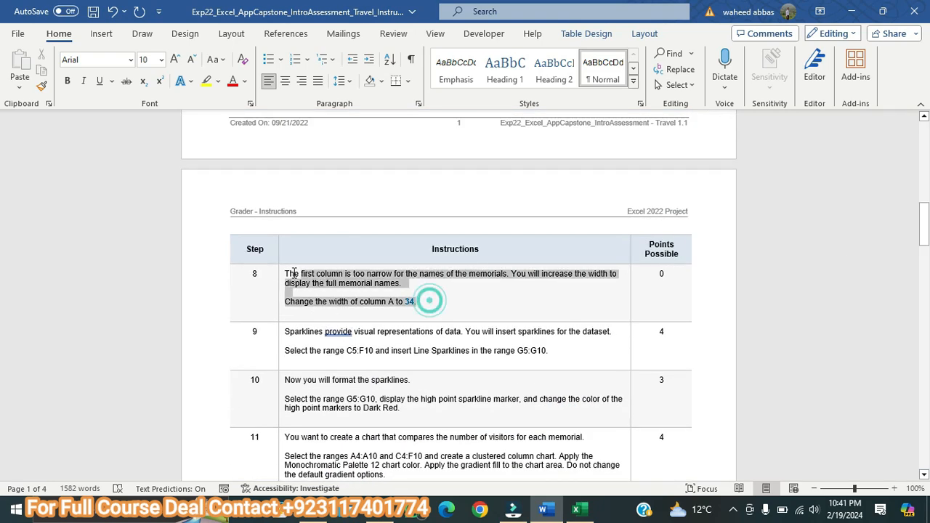
click(175, 58)
click(175, 59)
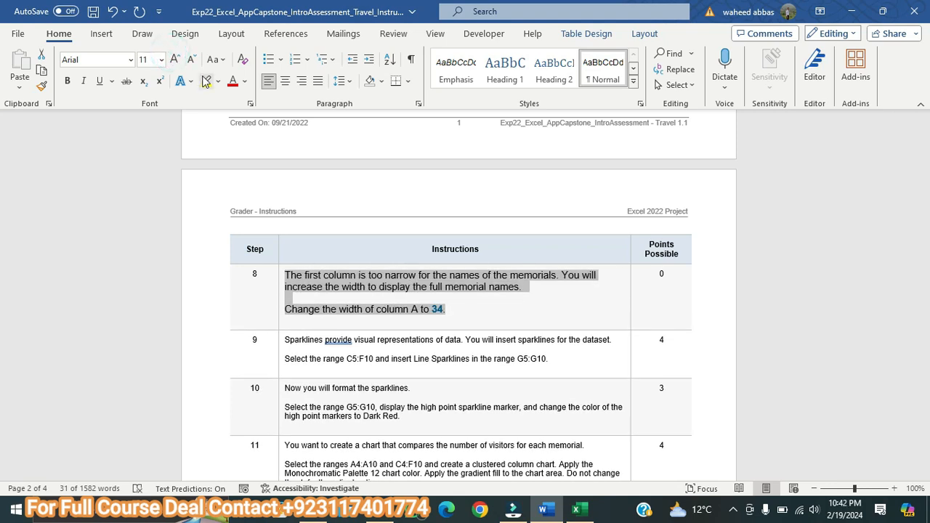
click(205, 80)
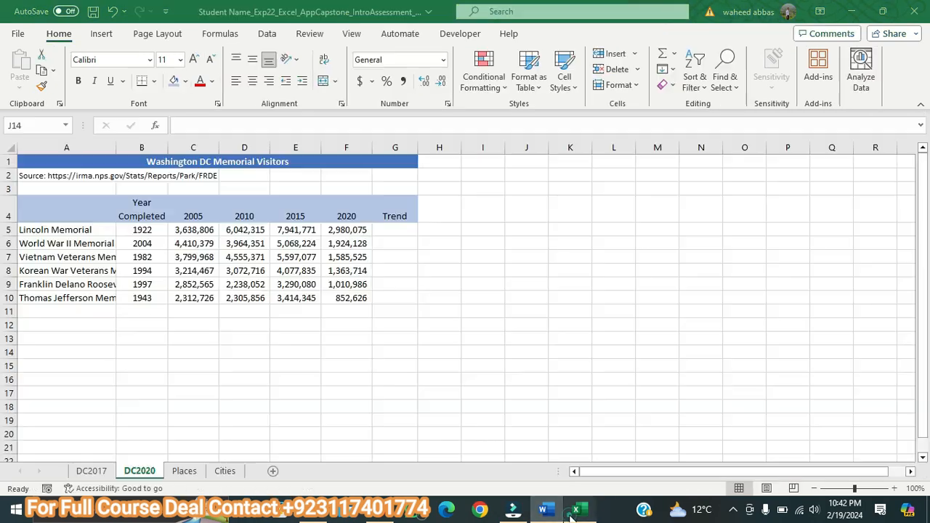
Step: In the Excel workbook, try a width of 34 for column A on DC2020, consulting Word for the value, and undo it
click(575, 509)
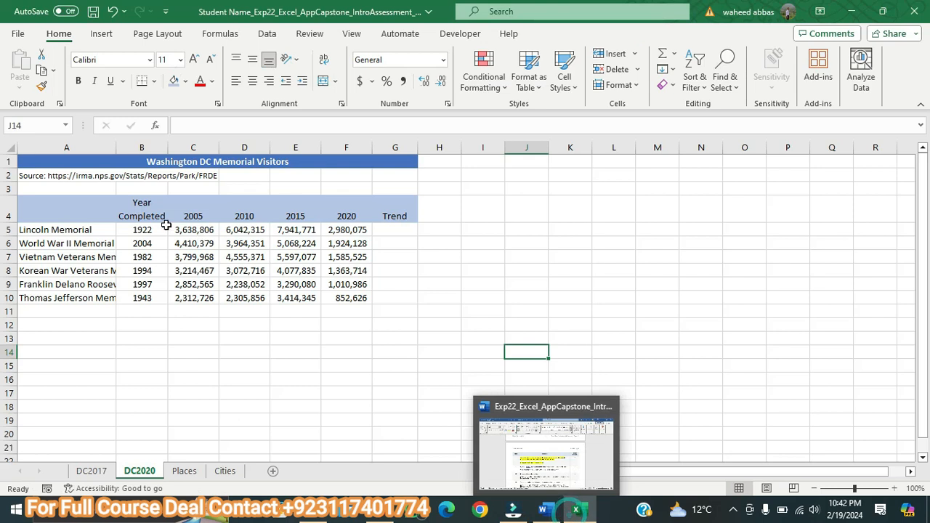
click(85, 147)
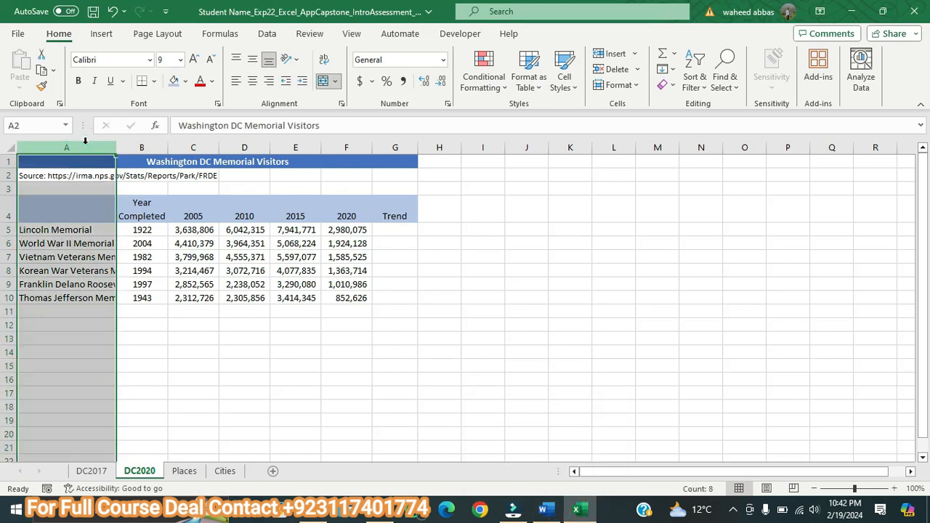
right_click(85, 141)
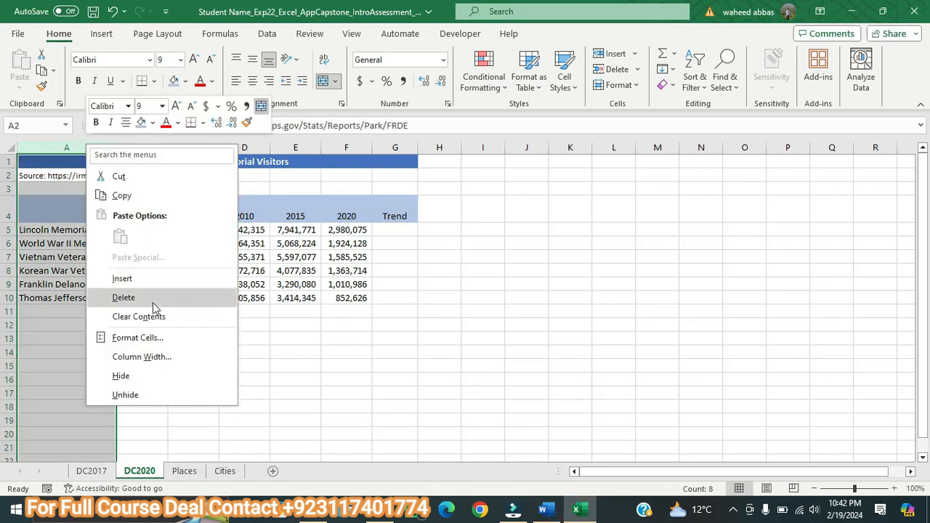
click(158, 357)
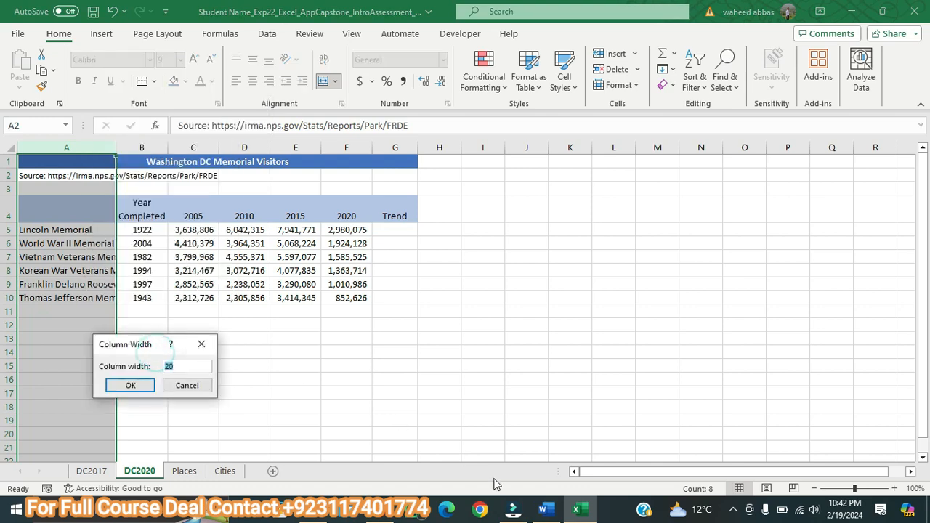
click(544, 510)
click(576, 510)
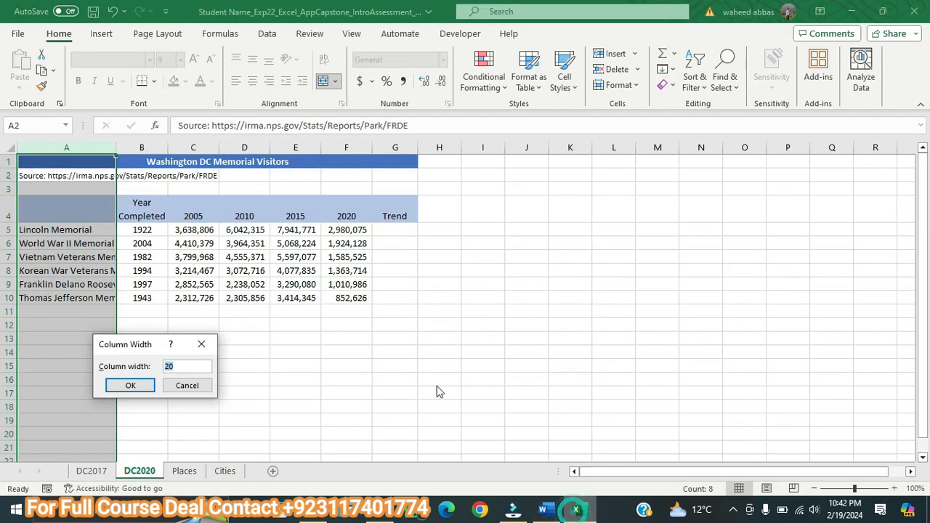
text(34)
click(116, 385)
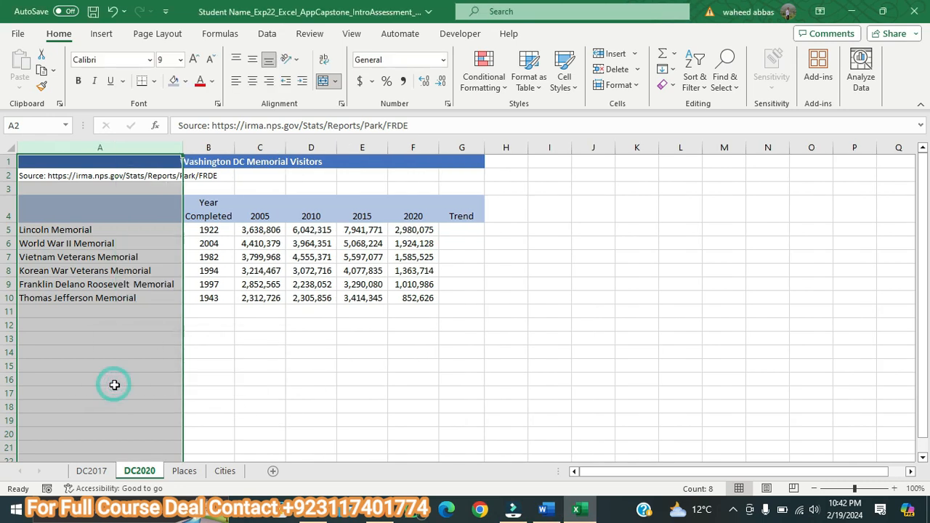
key(ctrl+z)
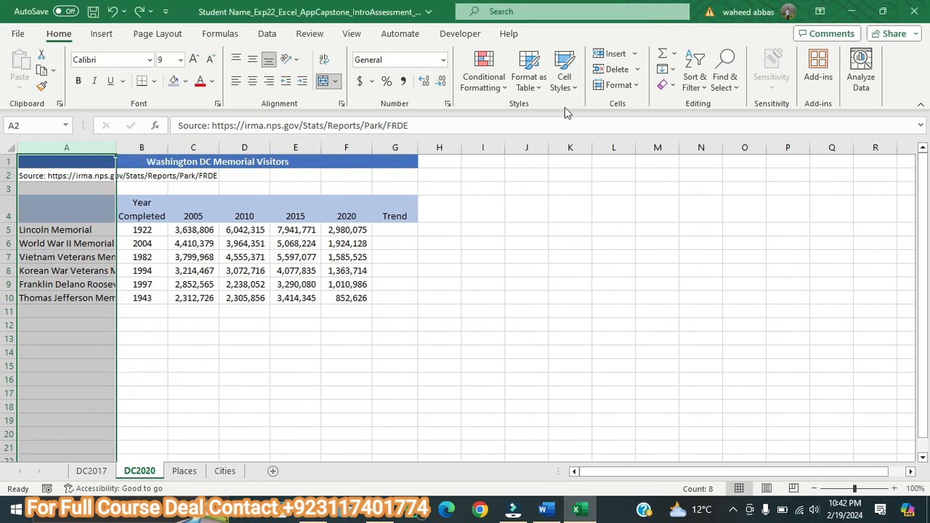
Step: AutoFit column A on DC2020, then set its width to 34 after rechecking step 8 in Word
click(634, 85)
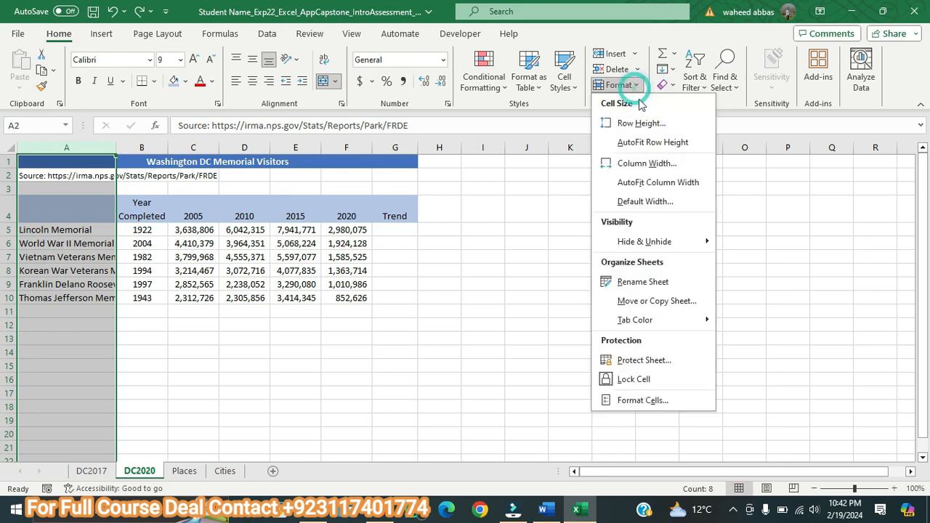
click(652, 182)
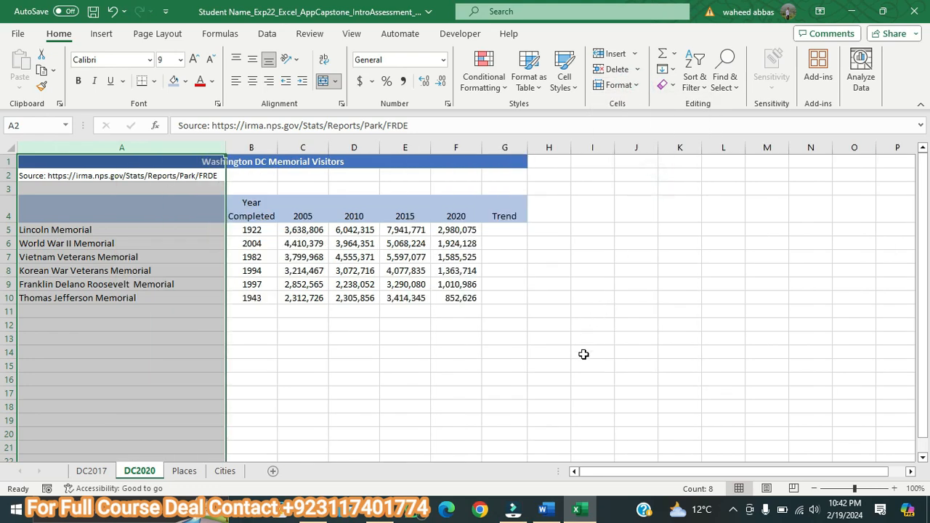
click(621, 86)
click(654, 164)
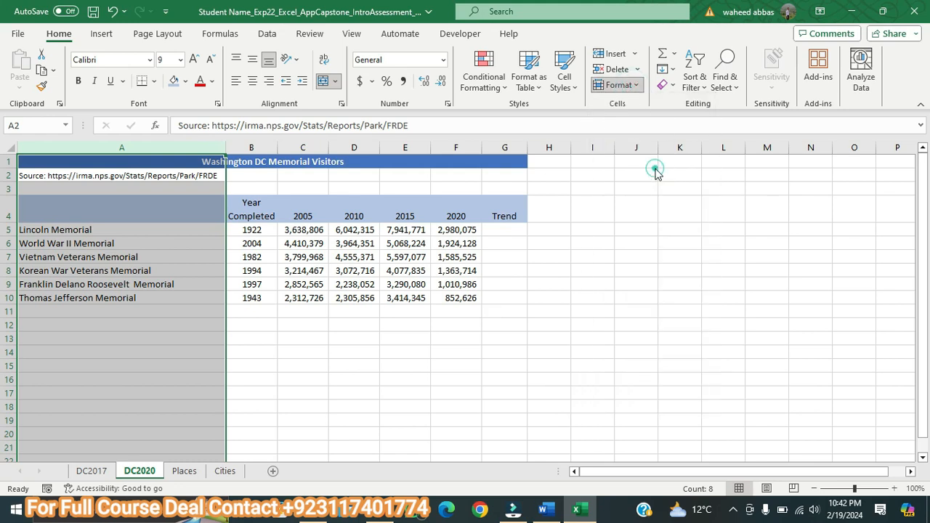
click(543, 511)
click(578, 511)
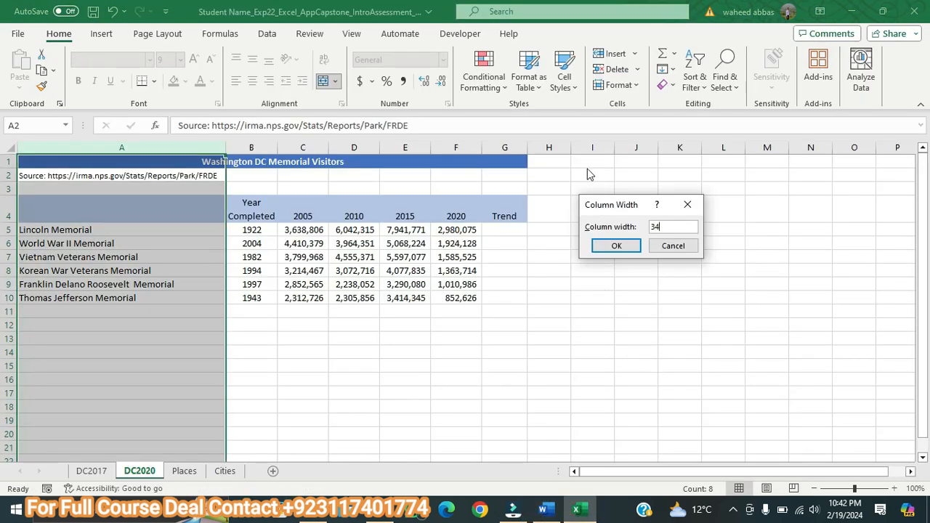
click(615, 245)
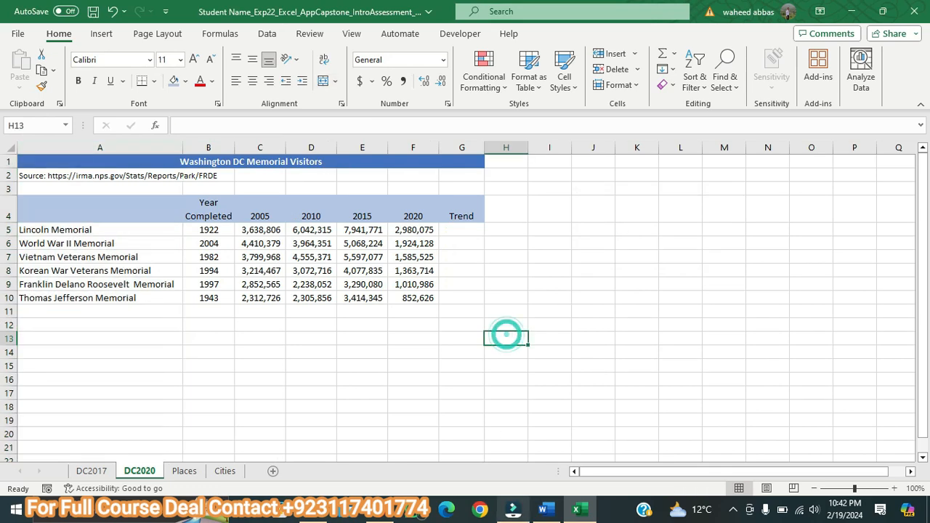
Step: Switch to the Word instructions, enlarge the step 9 text to 10 pt and highlight it in yellow
click(545, 511)
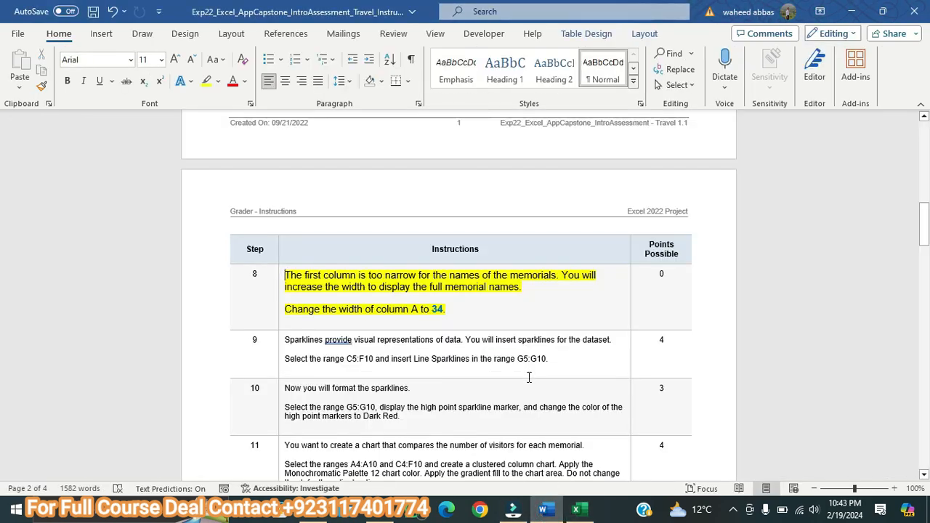
drag(552, 359, 323, 344)
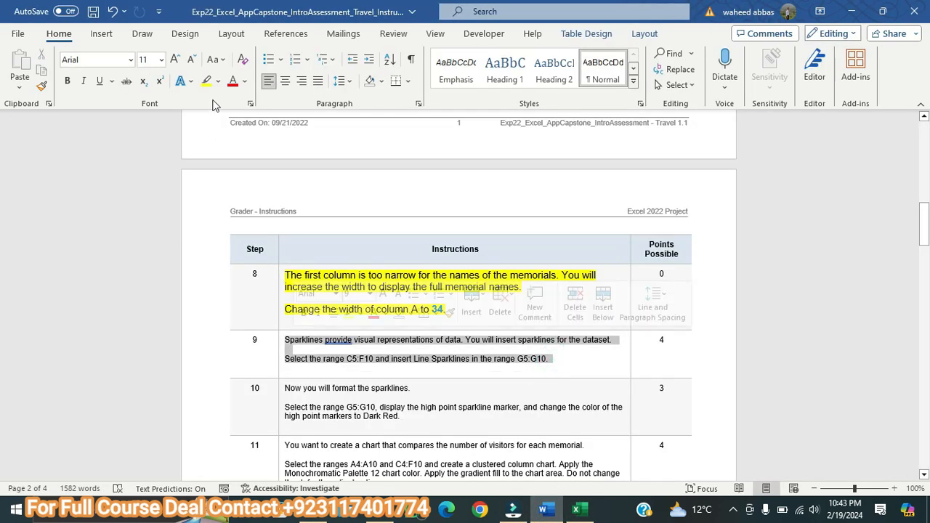
click(177, 61)
click(177, 60)
click(207, 81)
click(502, 212)
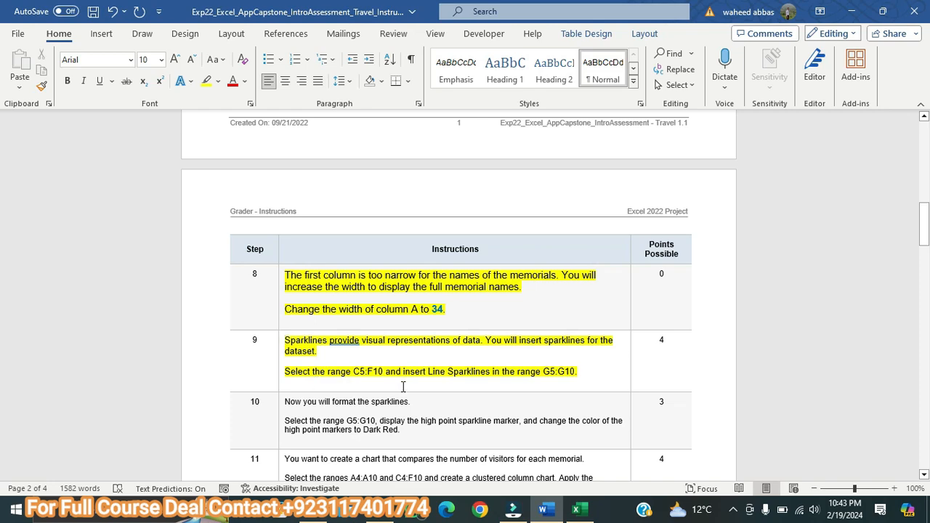
Step: Switch to the Excel workbook and select the visitor figures C5:F10 on DC2020, checking the ranges in step 9 in Word
click(576, 508)
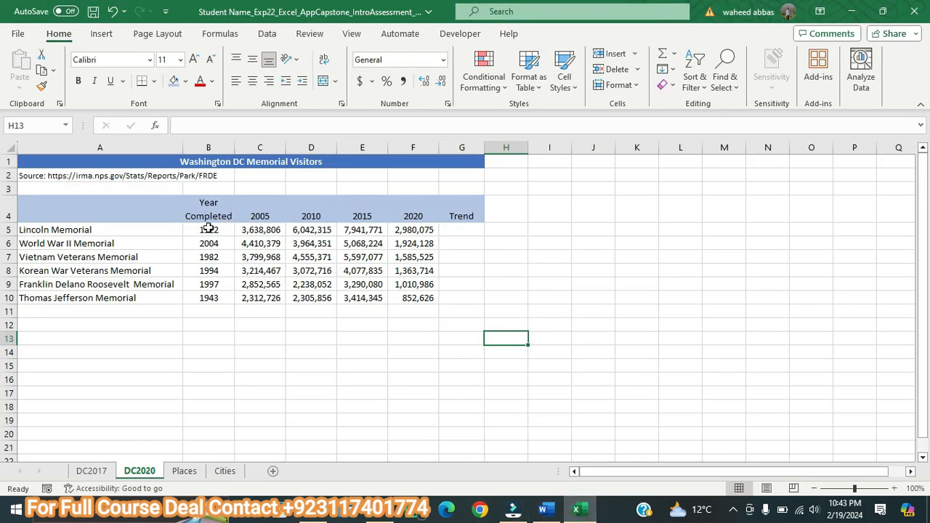
drag(258, 229, 408, 301)
click(543, 509)
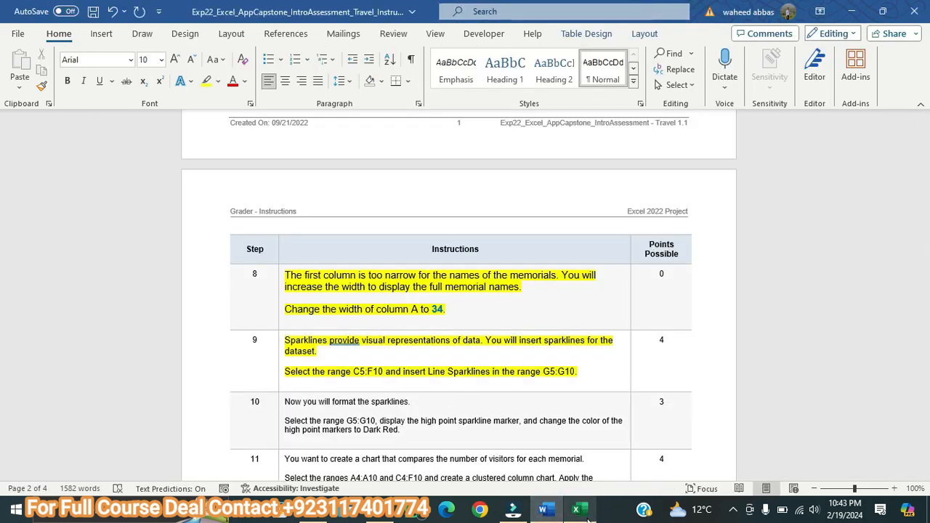
mouse_move(589, 516)
click(581, 451)
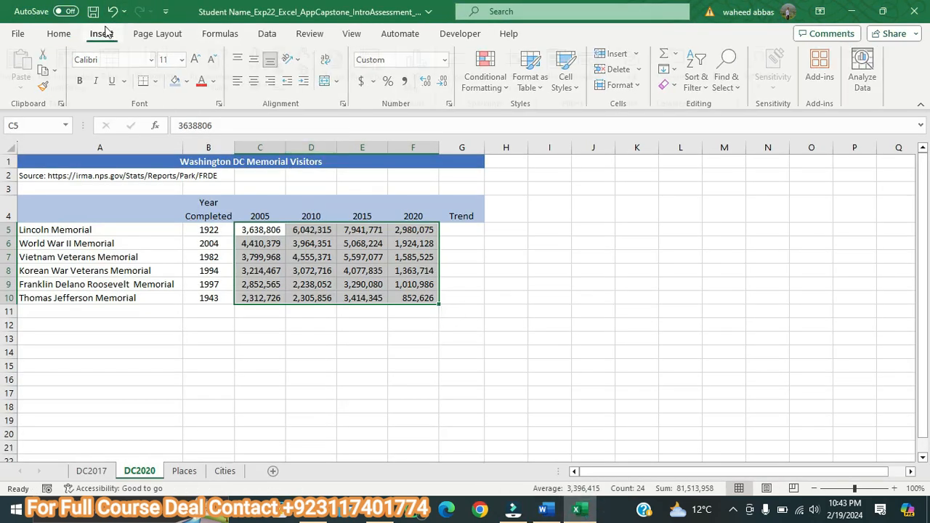
Step: Try inserting Line sparklines for C5:F10 in the location range G5:G10, and undo the insertion
click(103, 34)
click(463, 79)
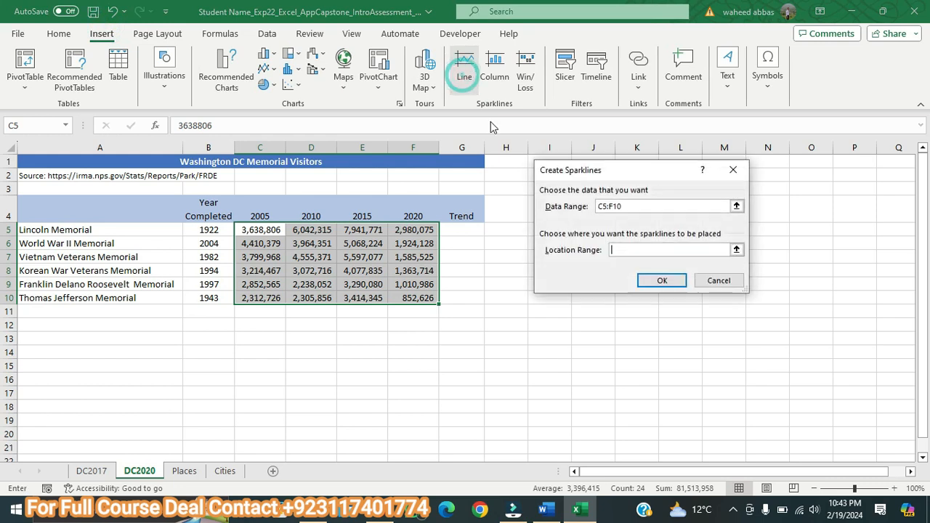
click(737, 249)
drag(453, 225, 457, 297)
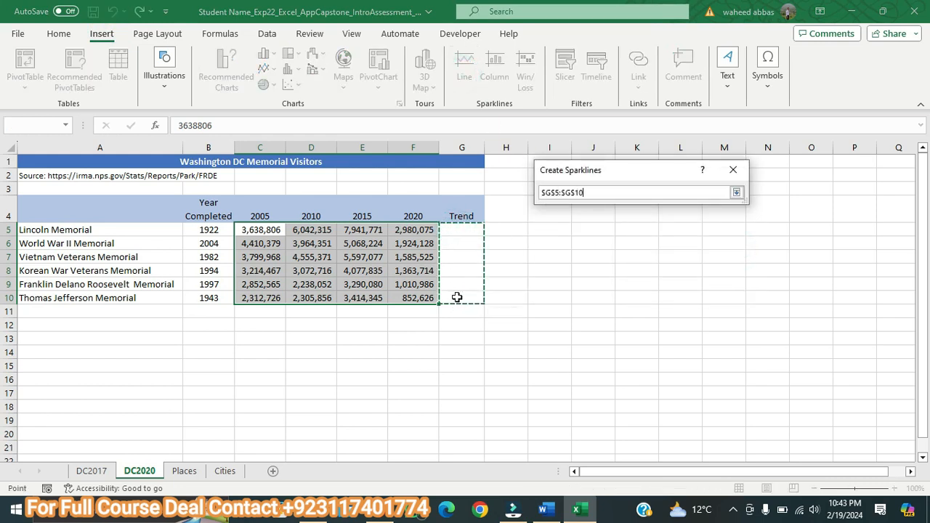
click(738, 192)
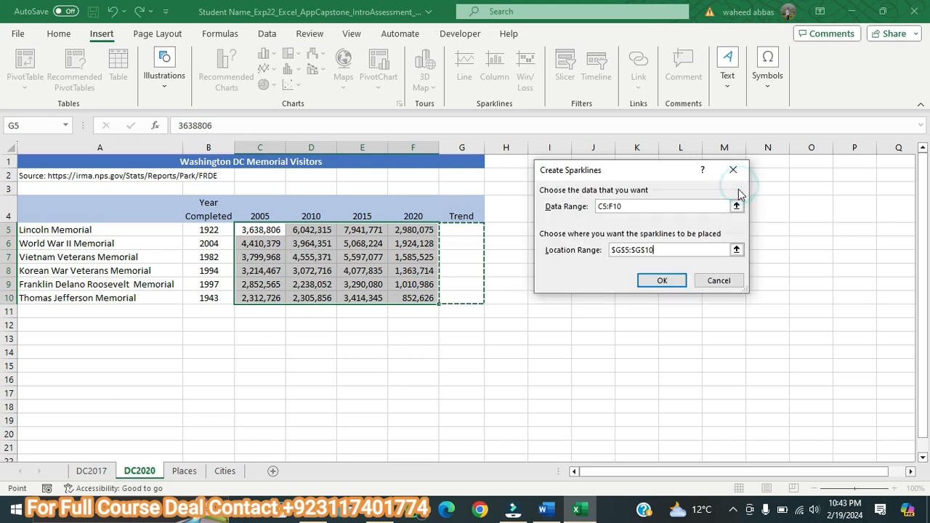
click(662, 282)
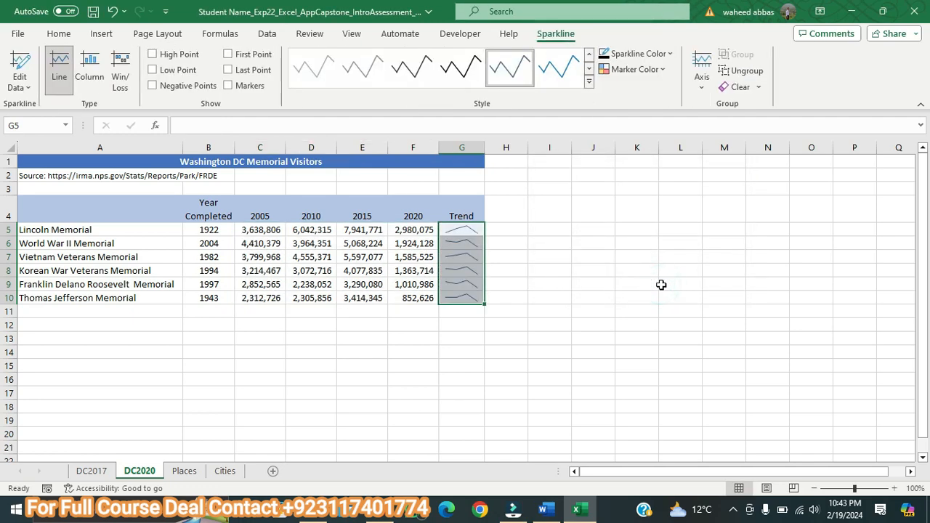
key(ctrl+z)
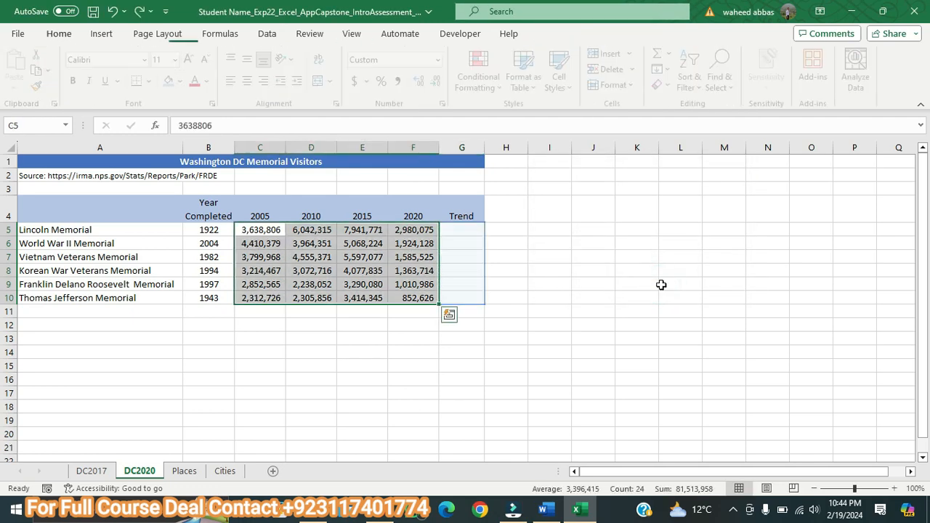
Step: Insert Line sparklines for the selected range C5:F10 through Quick Analysis, placing them in G5:G10
click(450, 316)
click(505, 347)
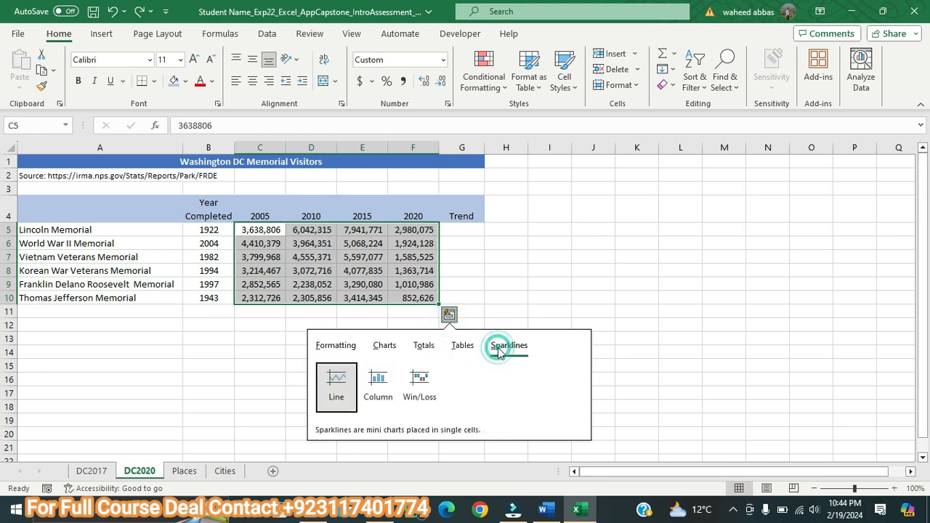
click(343, 373)
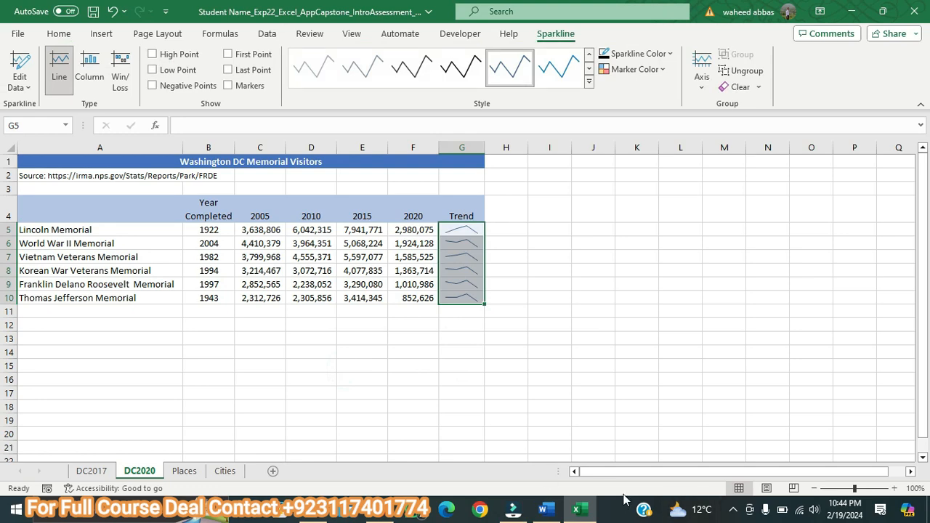
Step: Switch to the Word instructions, enlarge the step 10 text to 10 pt and highlight it in yellow
click(546, 510)
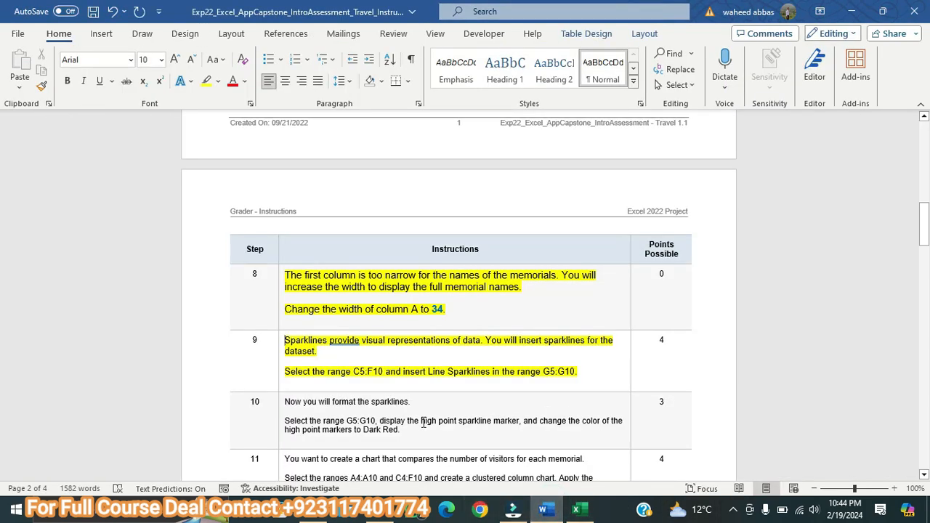
drag(416, 428, 289, 401)
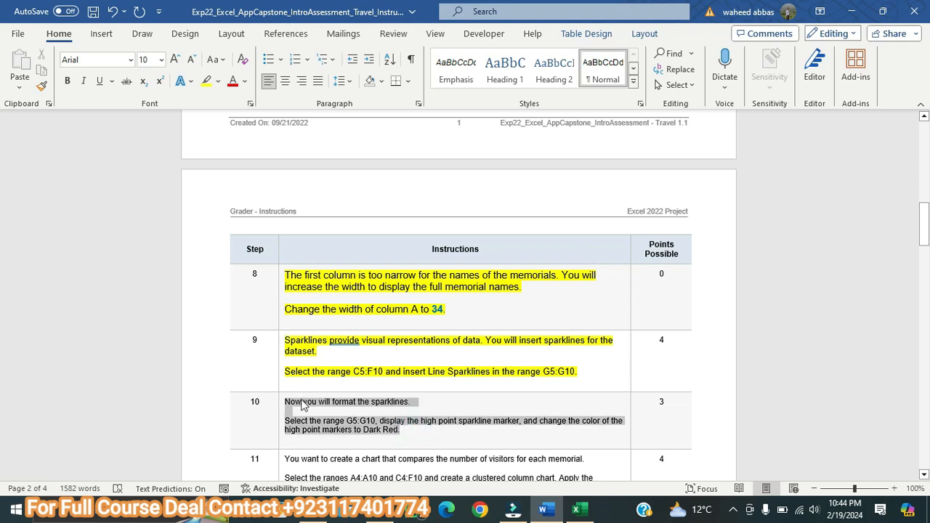
click(175, 58)
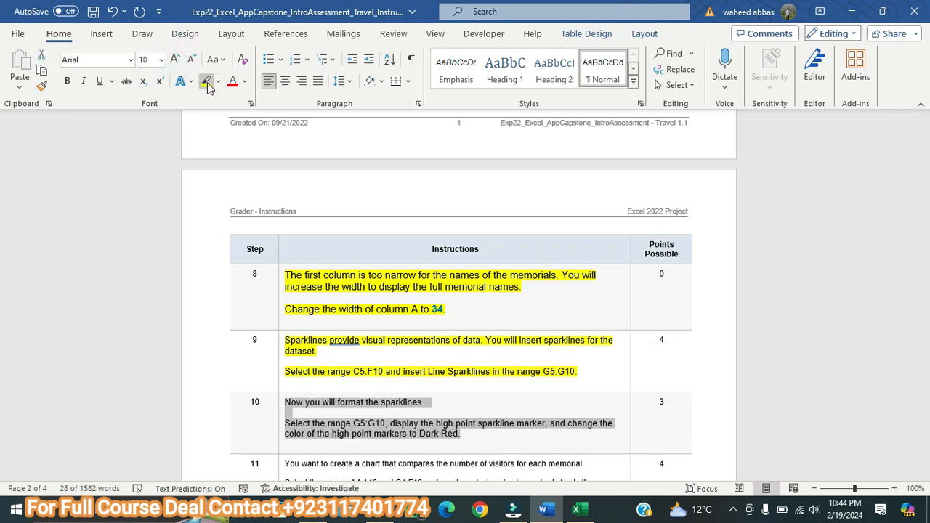
click(207, 82)
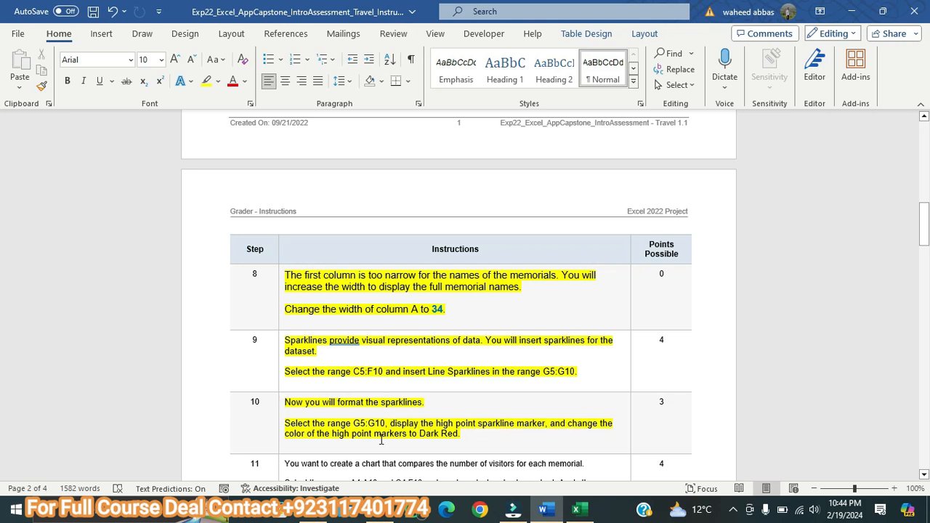
Step: In the Excel workbook, display the high point marker on the Trend sparklines in G5:G10 of DC2020
click(574, 510)
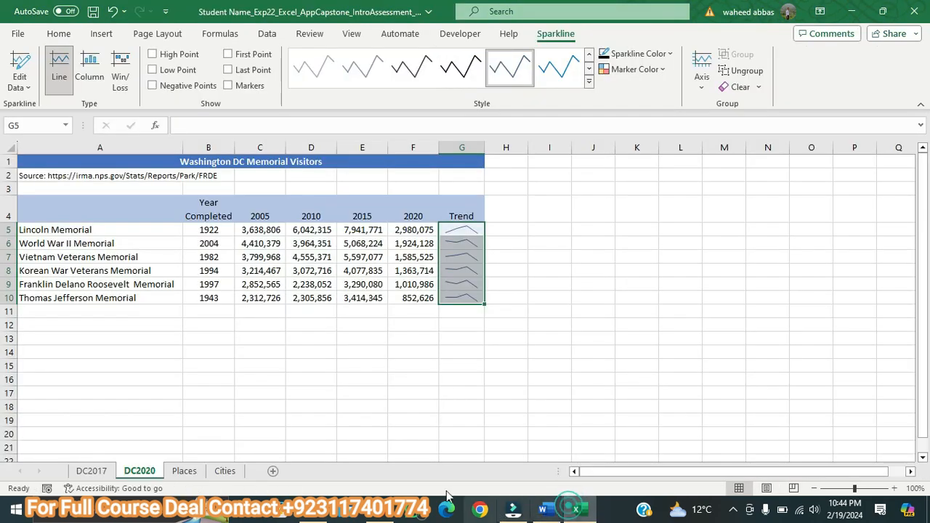
click(551, 240)
drag(463, 232, 470, 304)
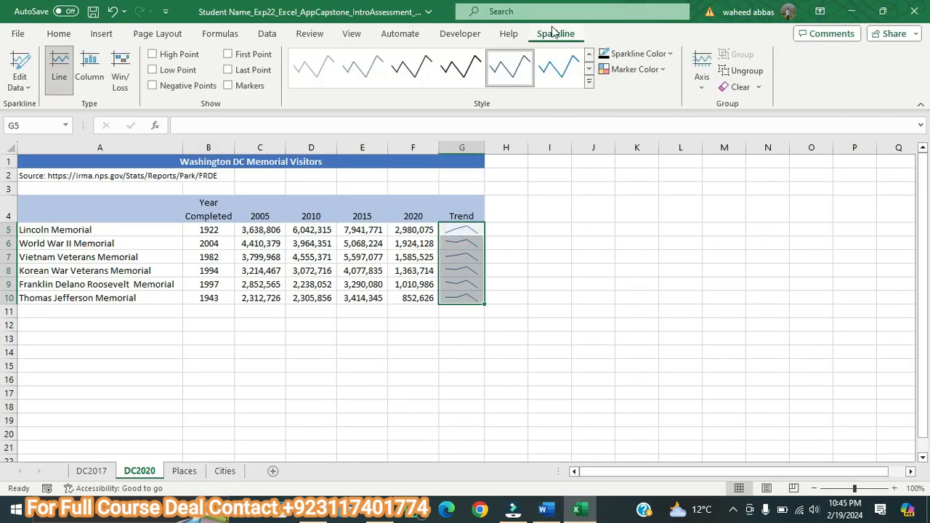
click(550, 33)
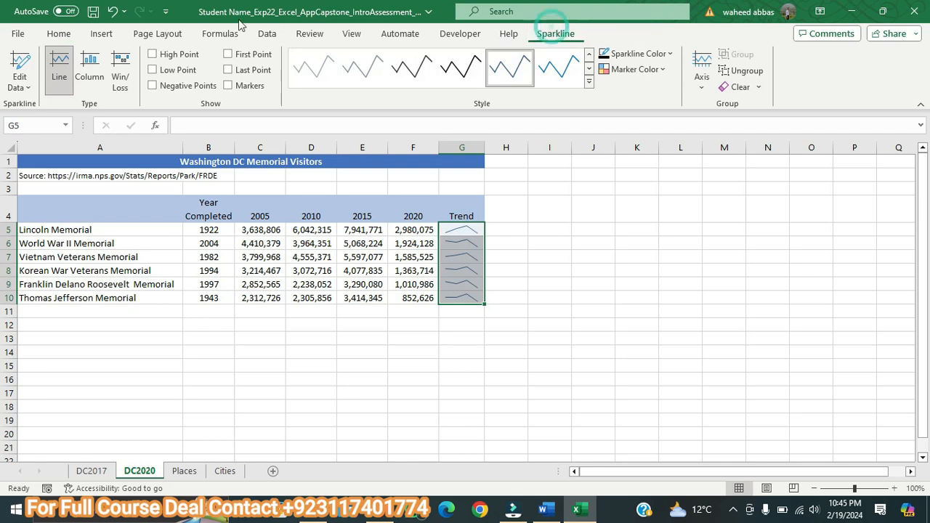
click(153, 54)
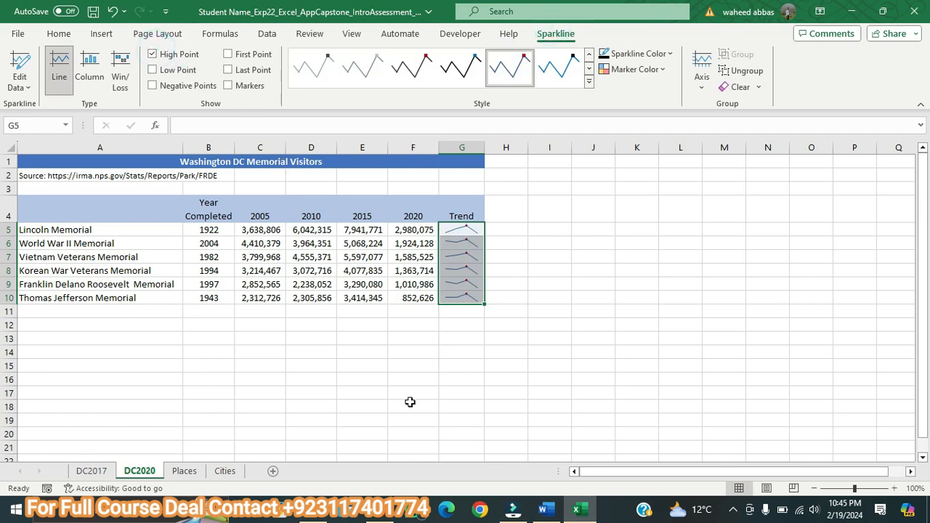
Step: Recheck step 10 in Word, and set the sparklines' high point marker color to Dark Red in Excel
click(543, 509)
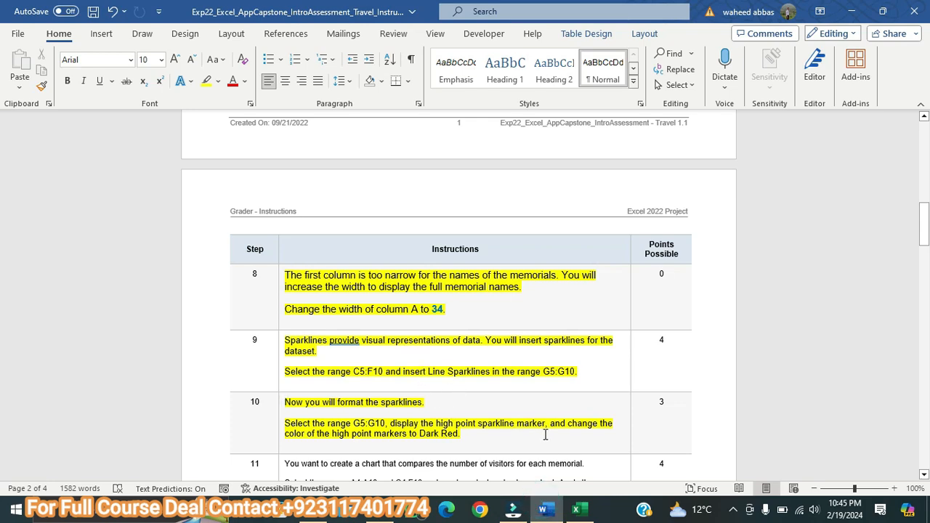
click(588, 514)
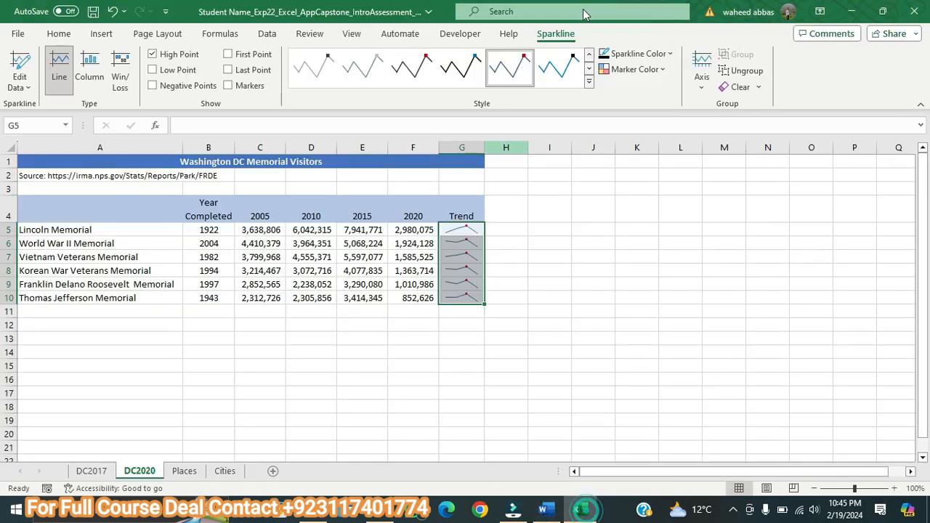
click(668, 69)
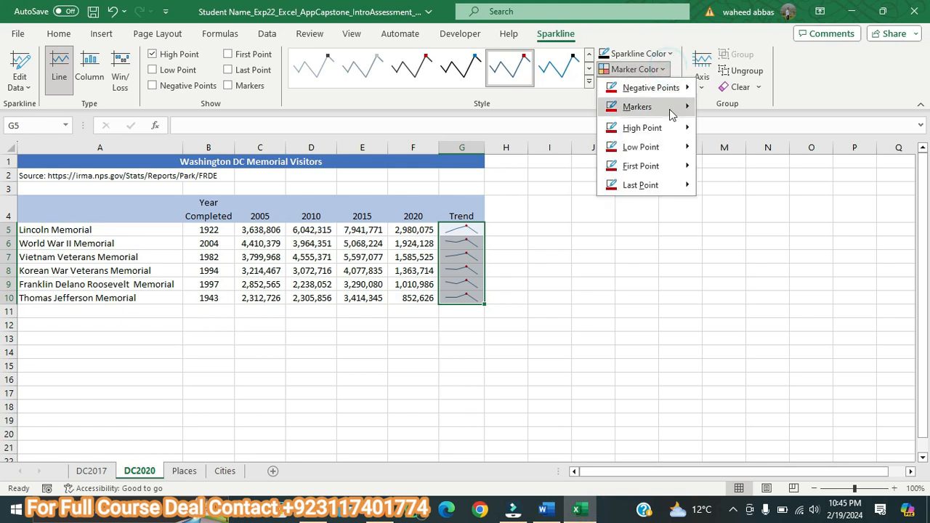
mouse_move(680, 129)
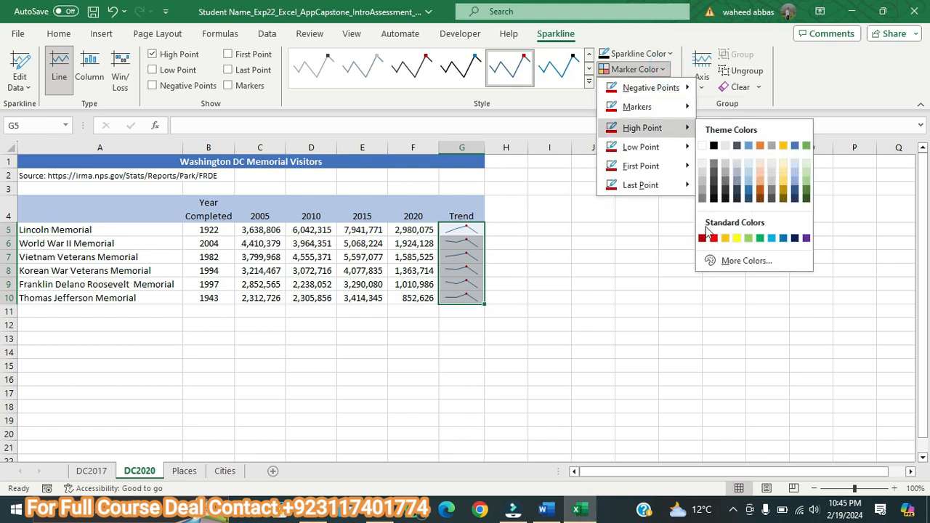
click(704, 240)
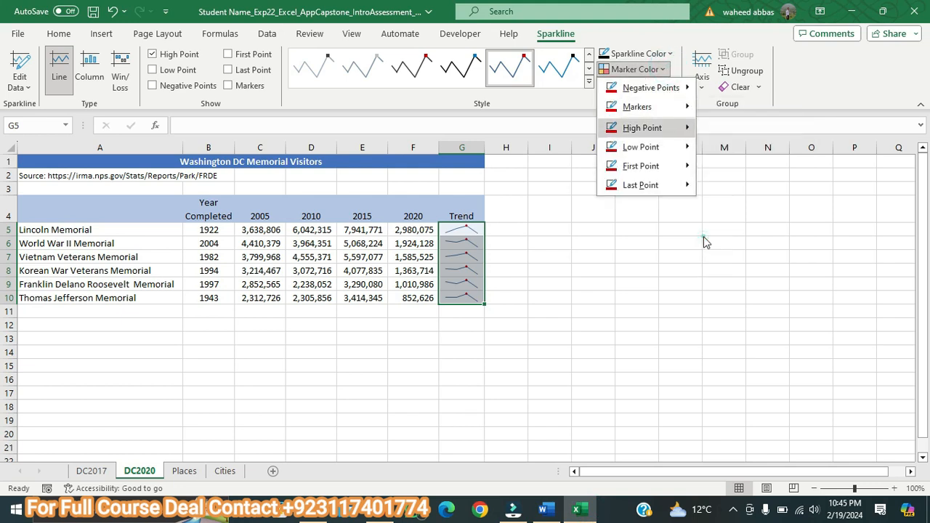
click(606, 265)
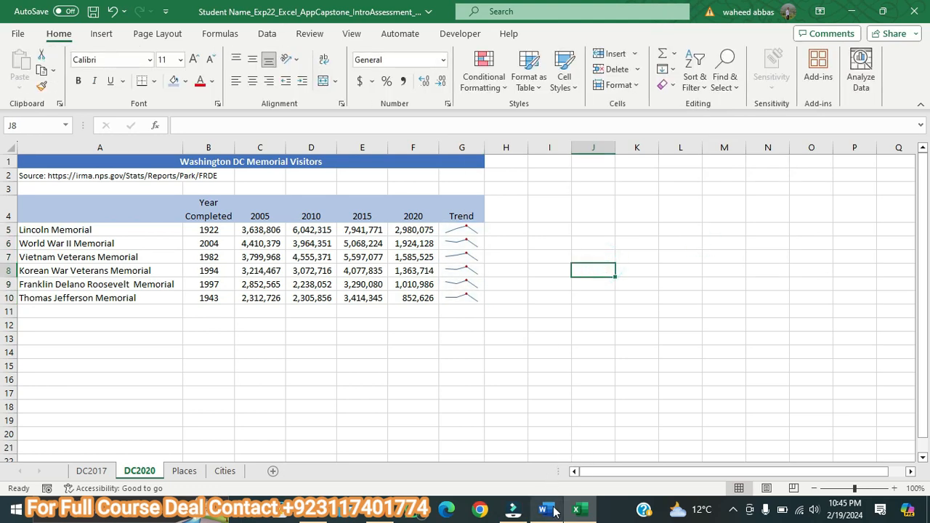
Step: Switch to the Word instructions, enlarge the step 11 text to 10 pt and highlight it in yellow
click(546, 508)
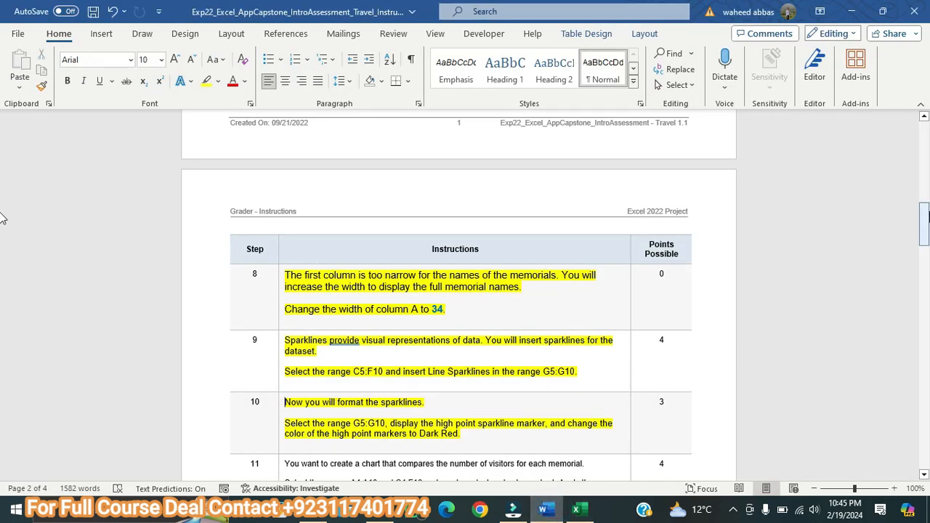
drag(928, 215, 928, 237)
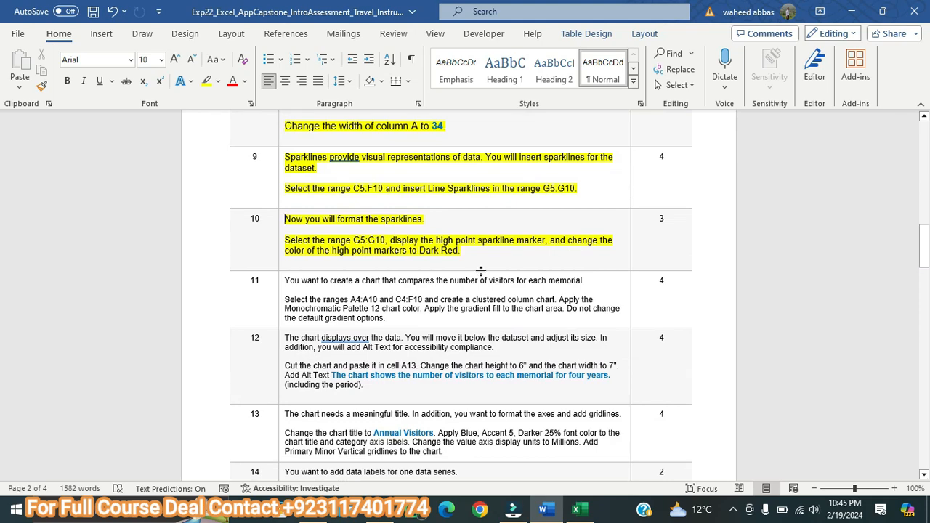
drag(397, 318, 286, 281)
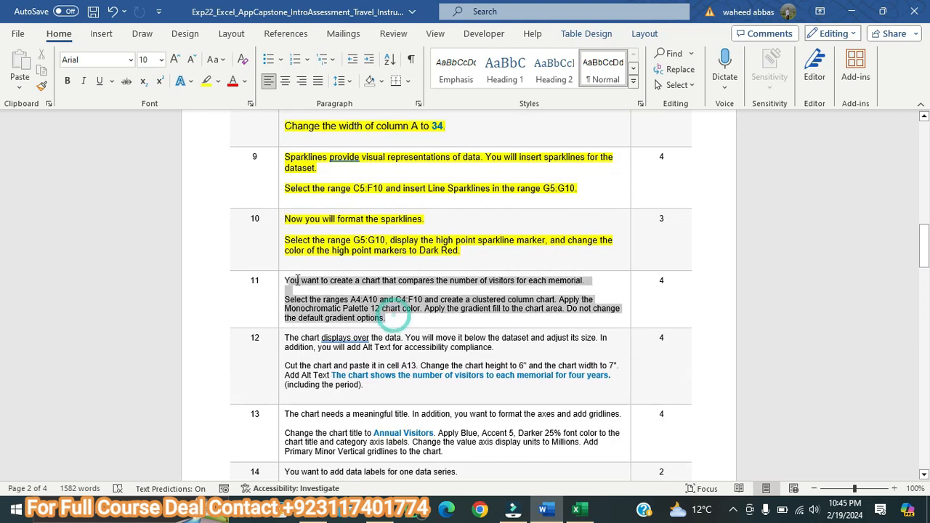
click(174, 59)
click(206, 81)
key(Left)
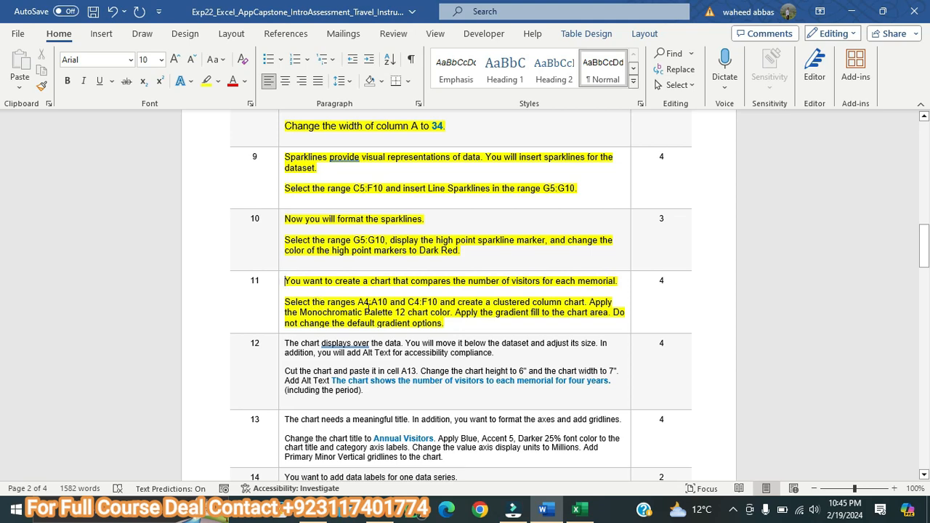
Step: Switch to the Excel workbook and select A4:A10 together with C4:F10 on DC2020, rechecking step 11 in Word
click(577, 509)
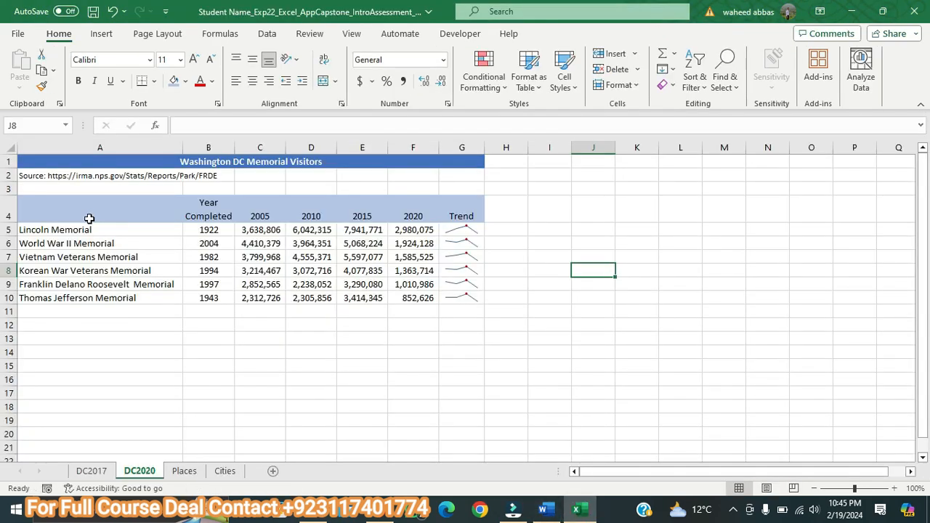
drag(89, 218, 113, 298)
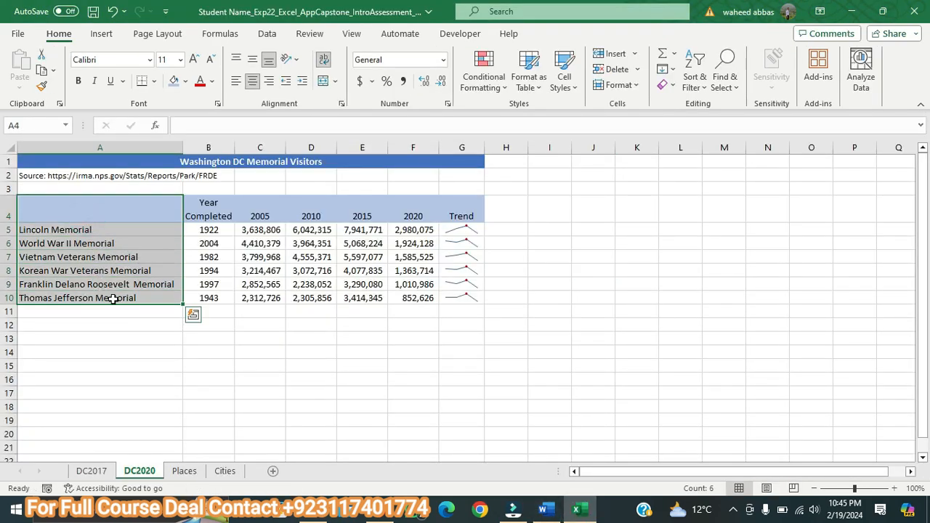
click(542, 508)
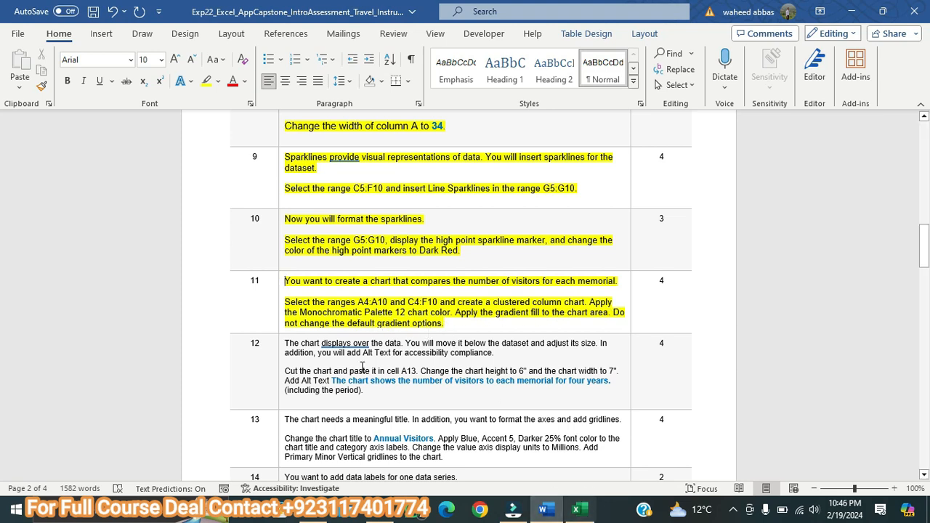
click(576, 508)
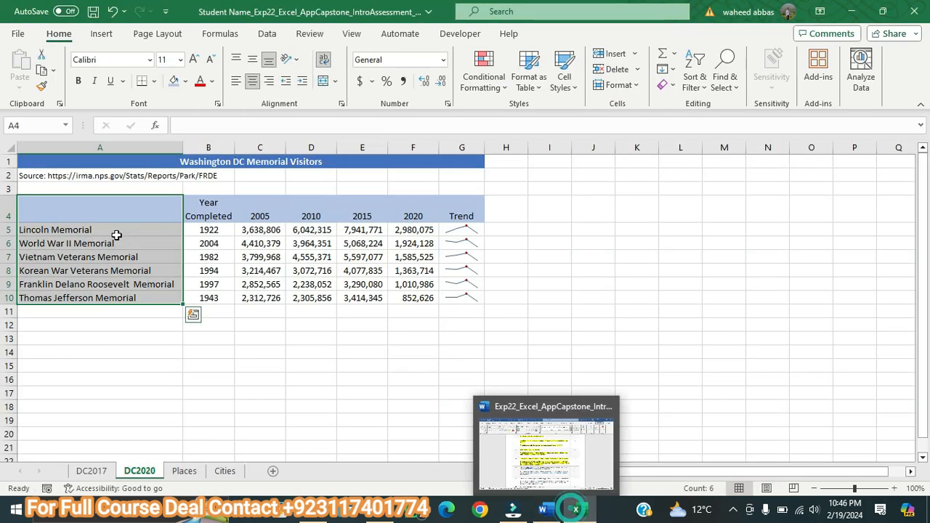
click(543, 509)
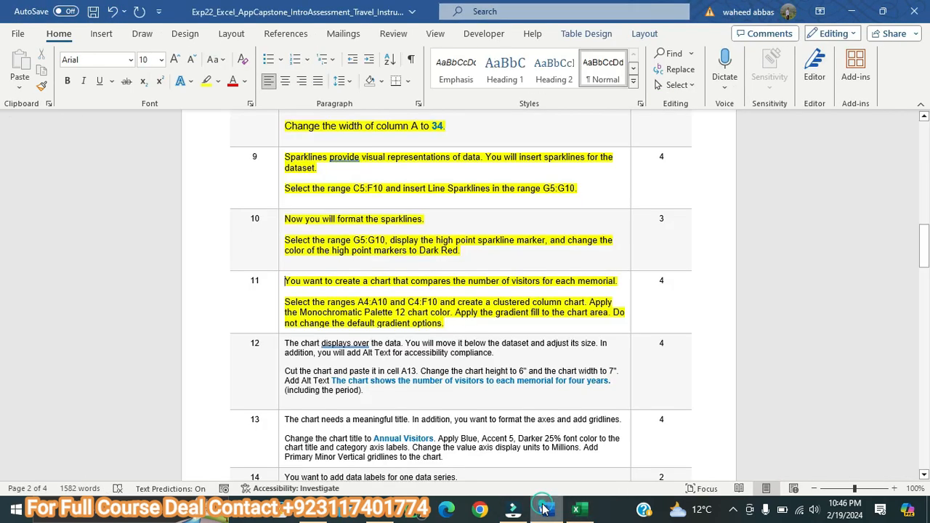
click(593, 515)
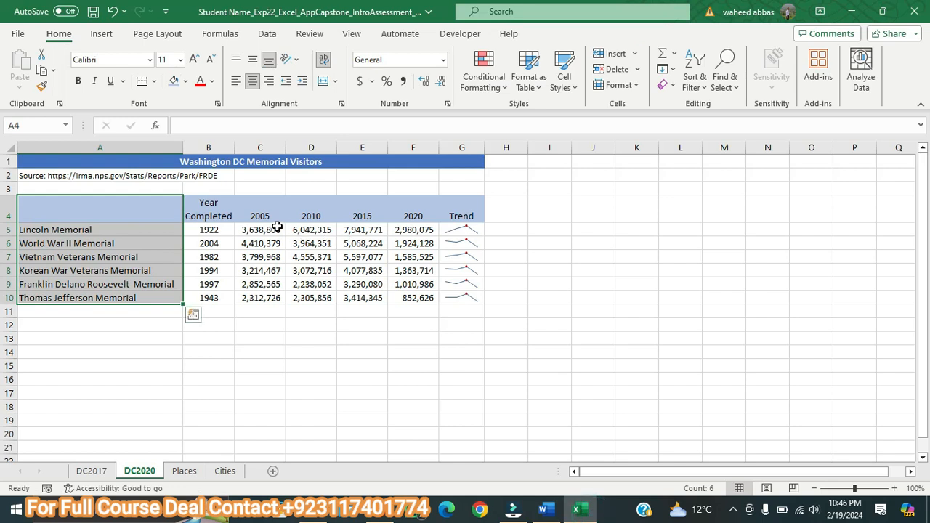
drag(266, 212, 407, 300)
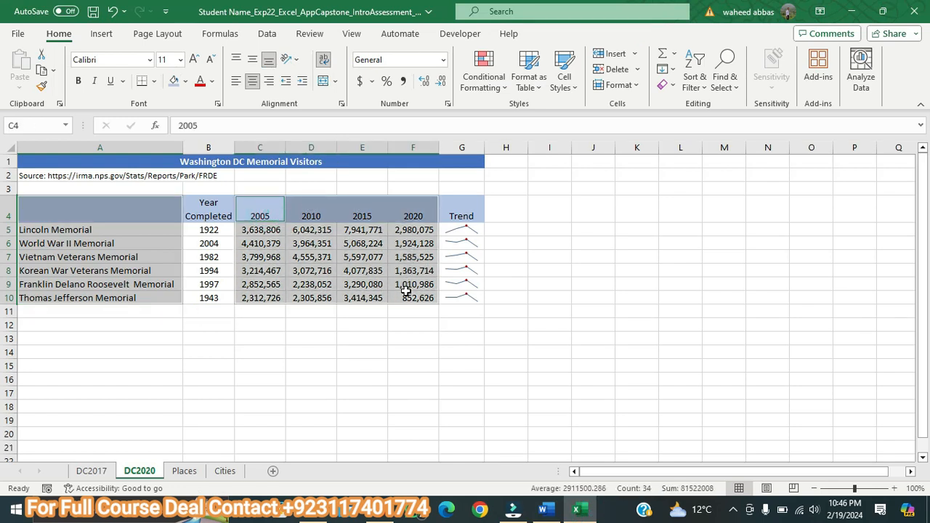
Step: Recheck step 11 in Word, and insert a clustered column chart of the selected ranges in Excel, with the memorials as categories
click(543, 509)
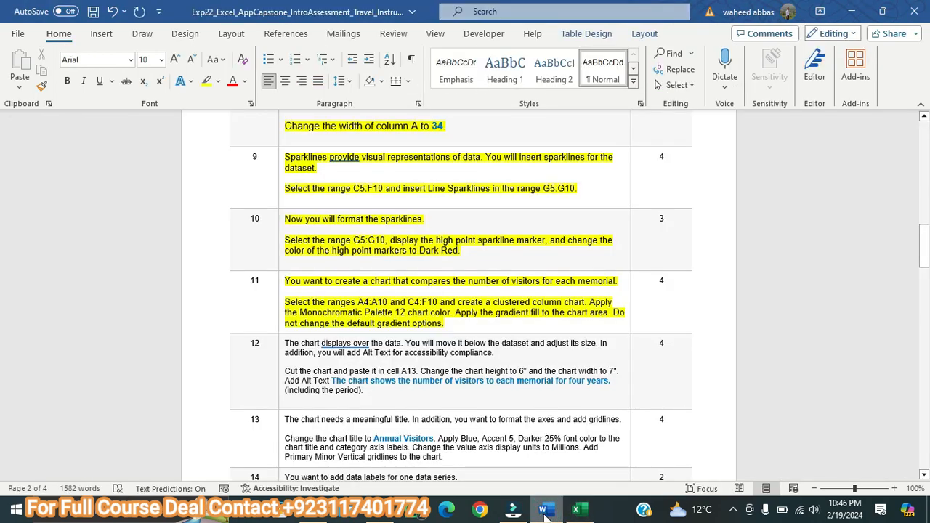
click(576, 508)
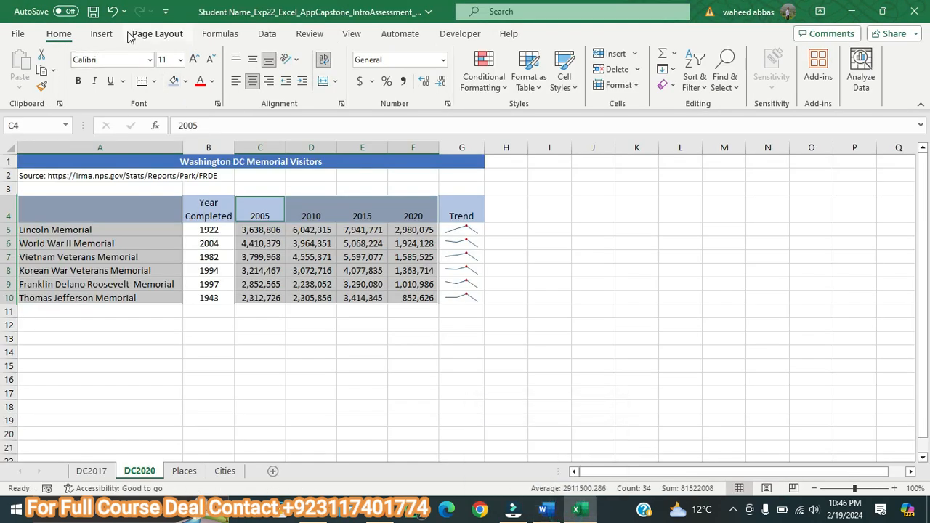
click(101, 33)
click(222, 76)
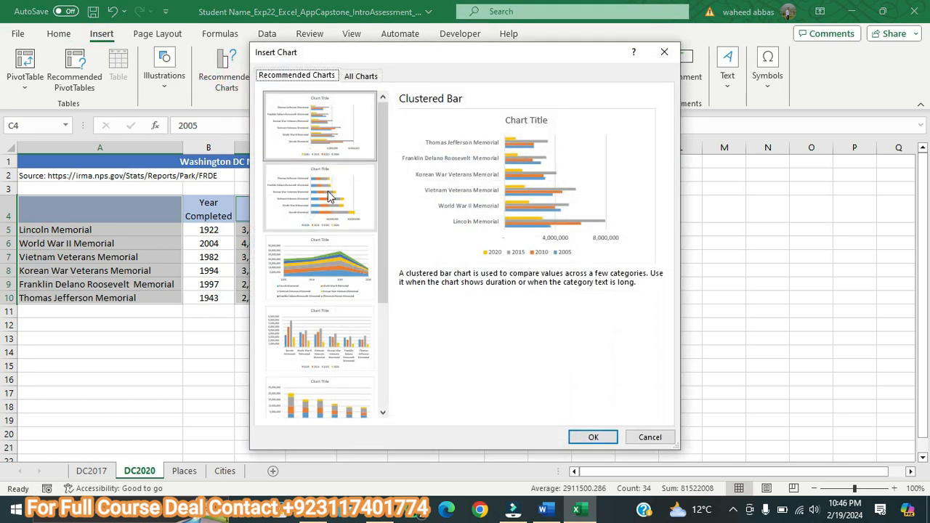
click(362, 77)
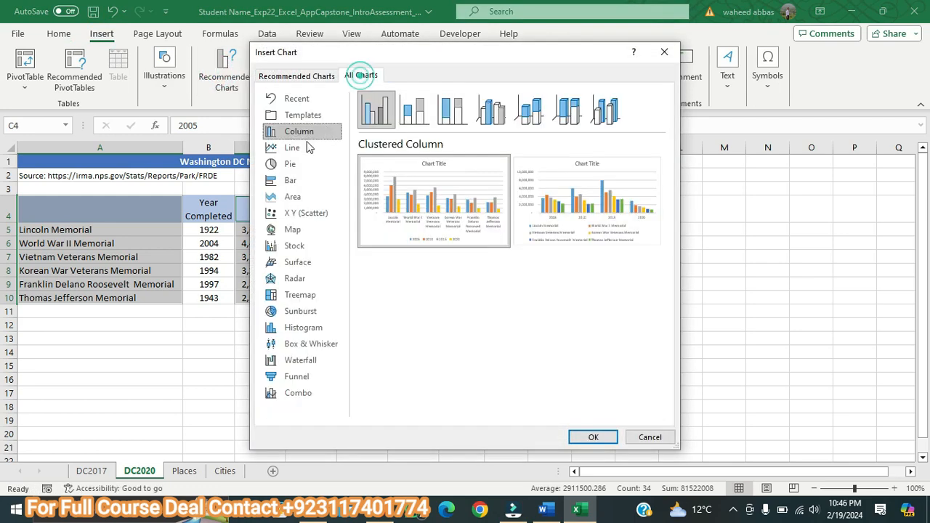
mouse_move(428, 205)
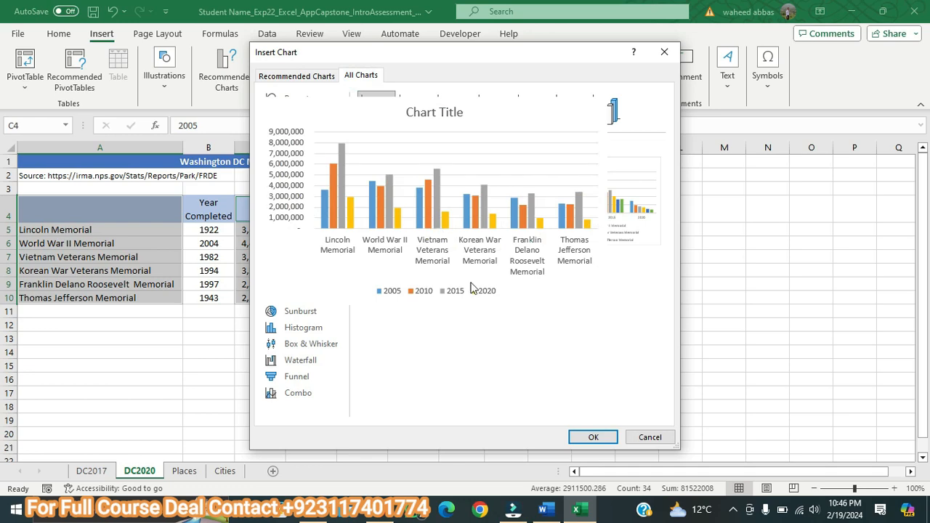
click(592, 436)
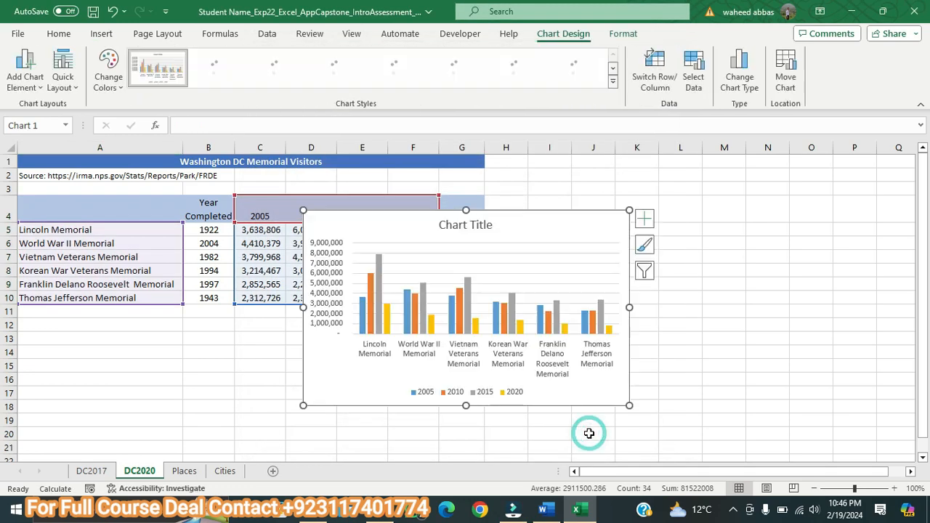
Step: Recheck the chart color in Word's step 11, and apply Monochromatic Palette 12 to the column chart in Excel
key(alt+Tab)
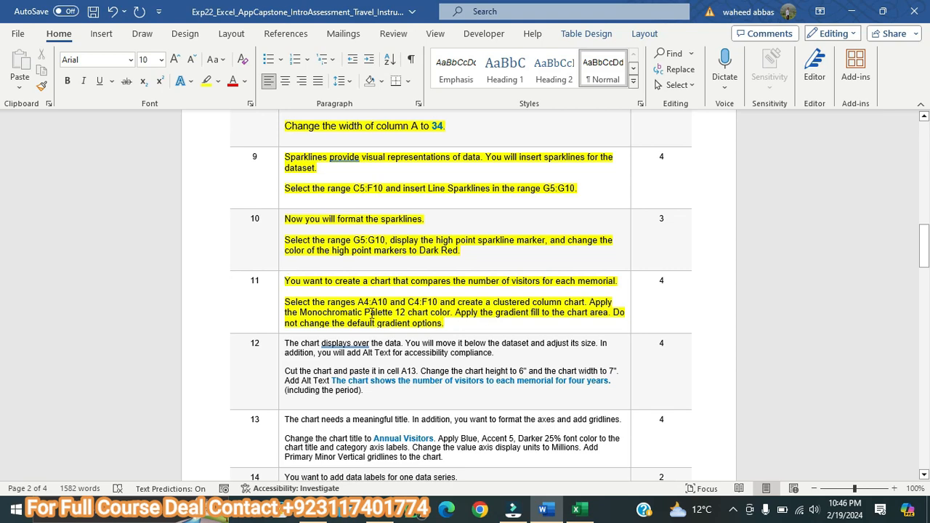
click(580, 511)
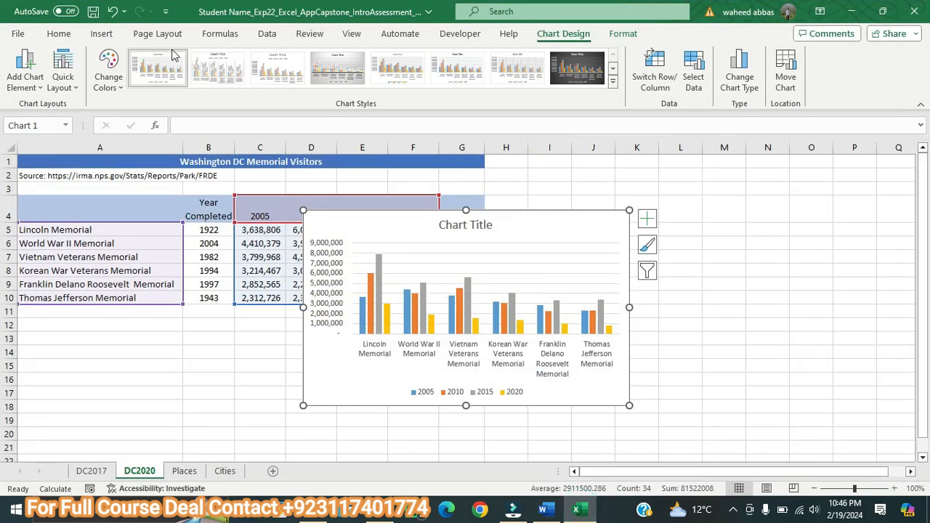
click(108, 73)
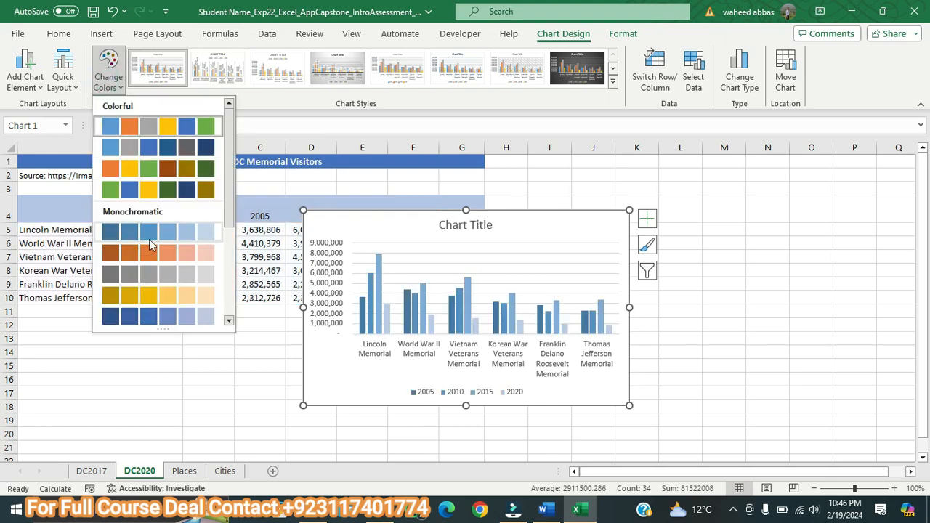
scroll(230, 197, down, 5)
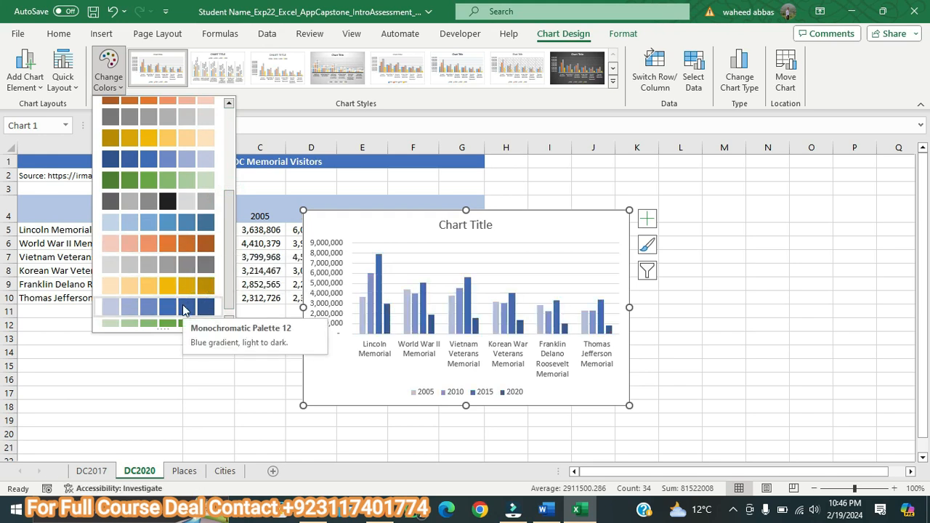
click(184, 308)
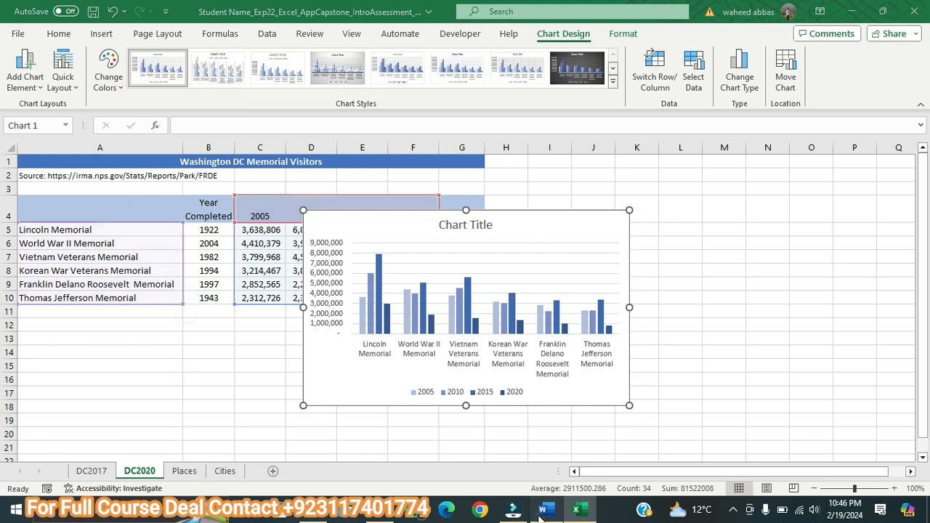
Step: Recheck step 11 in Word, and apply a gradient fill with default options to the chart area in Excel
click(543, 509)
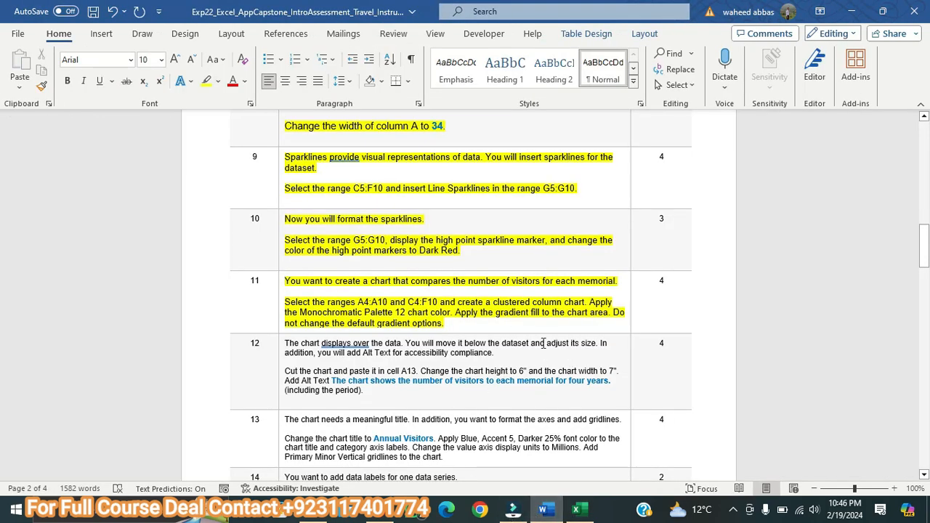
click(578, 509)
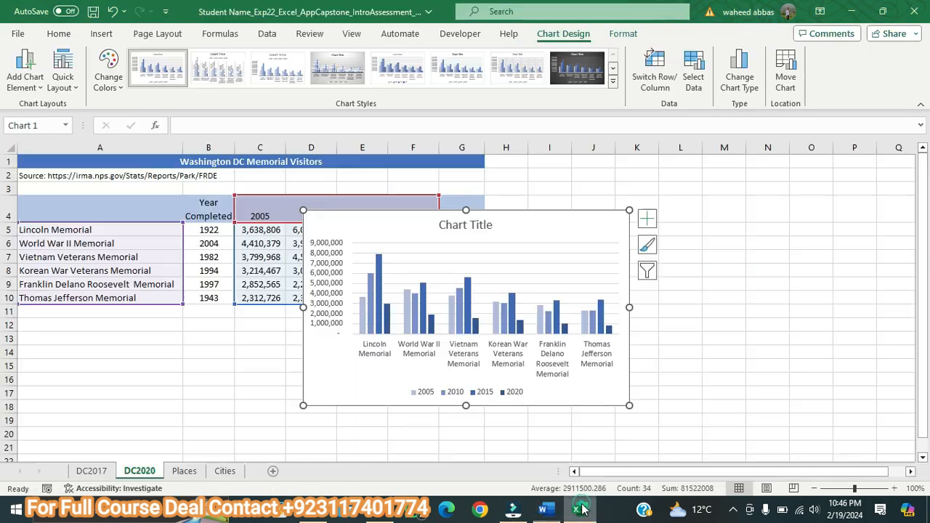
double_click(575, 217)
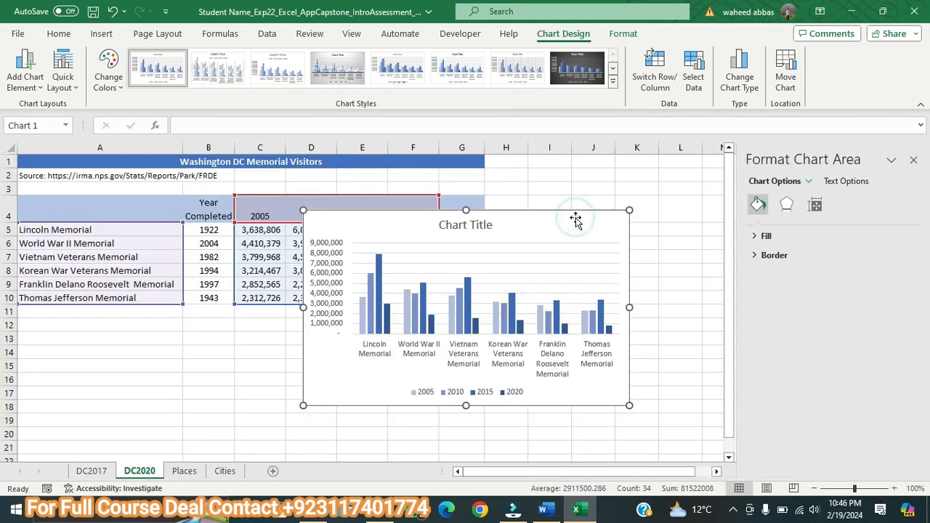
click(757, 238)
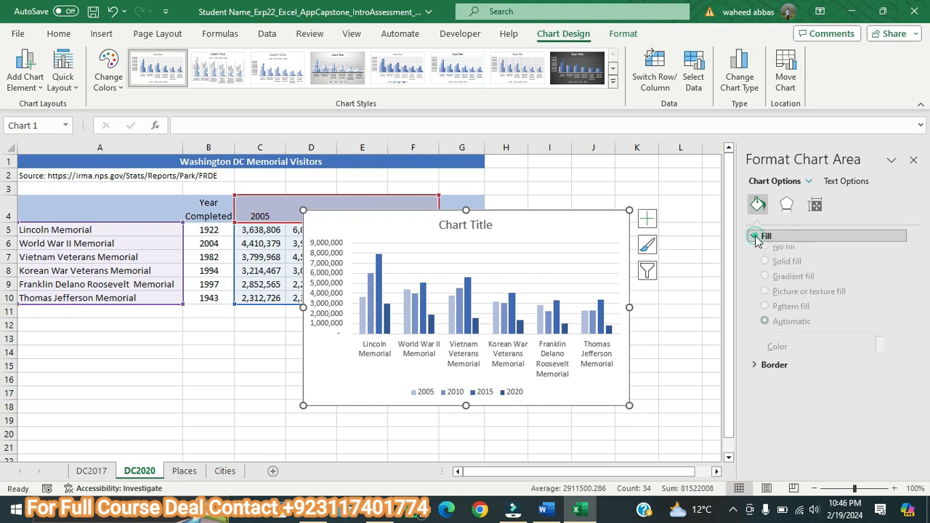
click(768, 288)
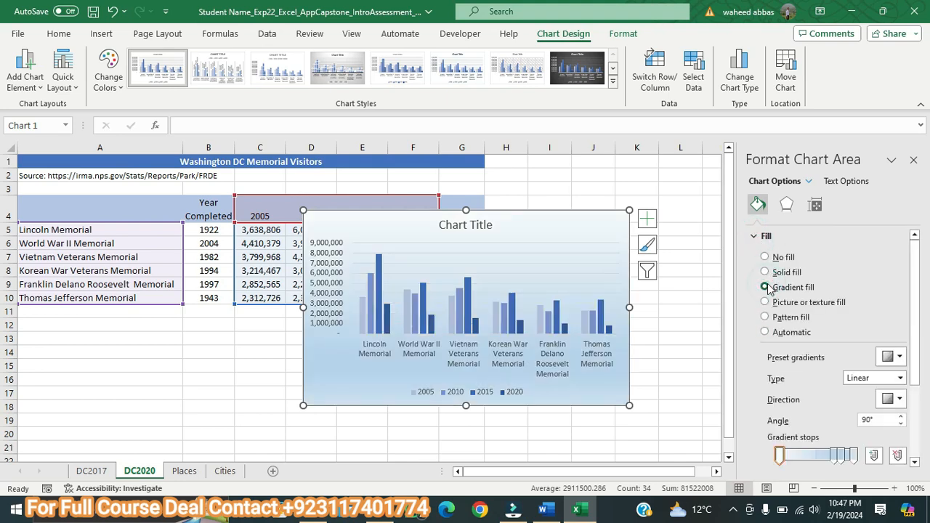
click(913, 162)
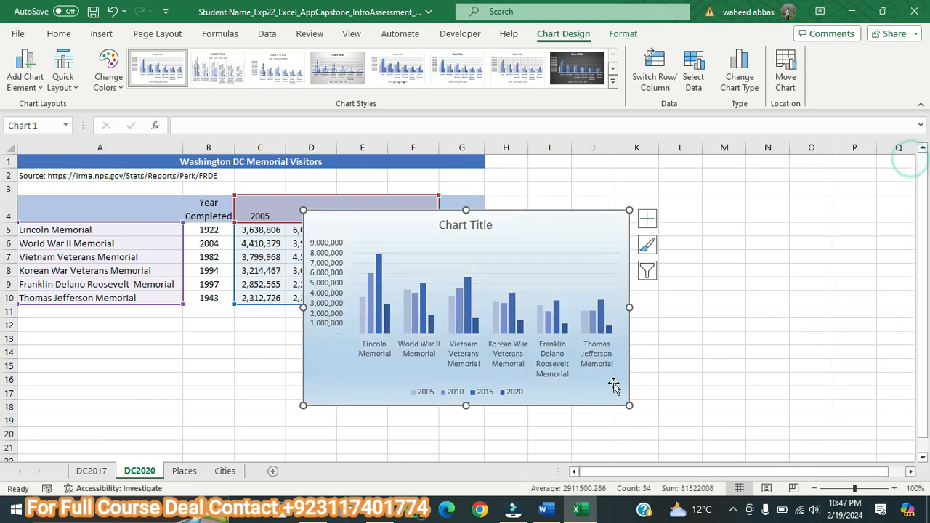
Step: Switch to the Word instructions, enlarge the step 12 text to 11 pt and highlight it in yellow
click(543, 512)
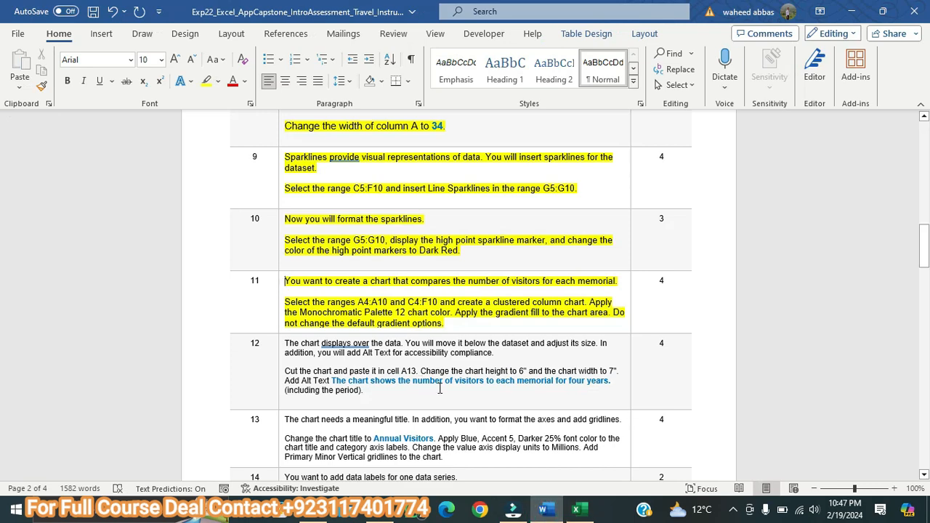
drag(366, 393, 284, 342)
click(174, 60)
click(174, 59)
click(671, 153)
drag(928, 257, 928, 277)
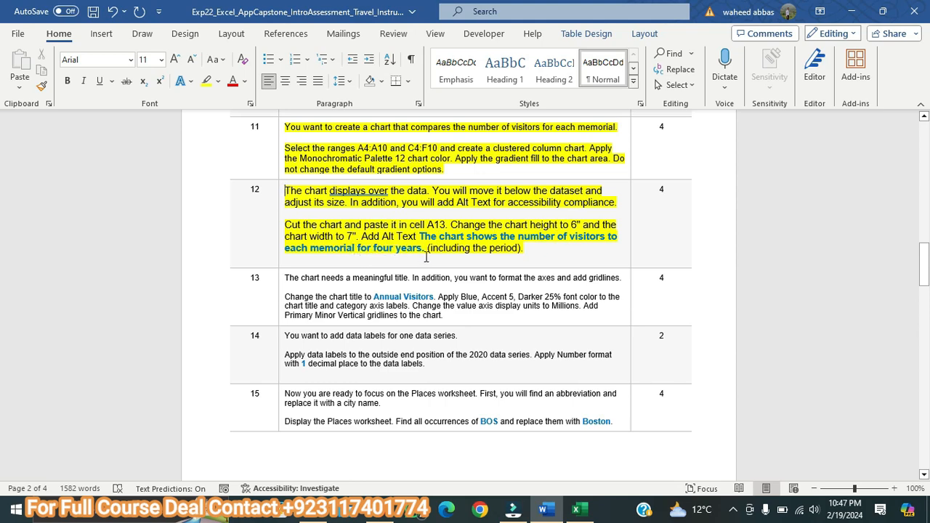
Step: In the Excel workbook, cut the column chart and paste it in cell A13 of DC2020
click(576, 509)
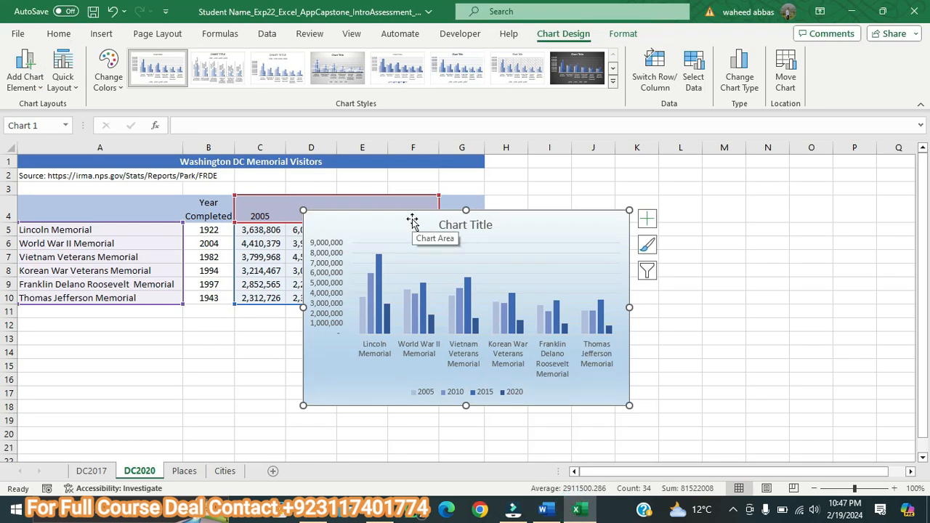
key(Delete)
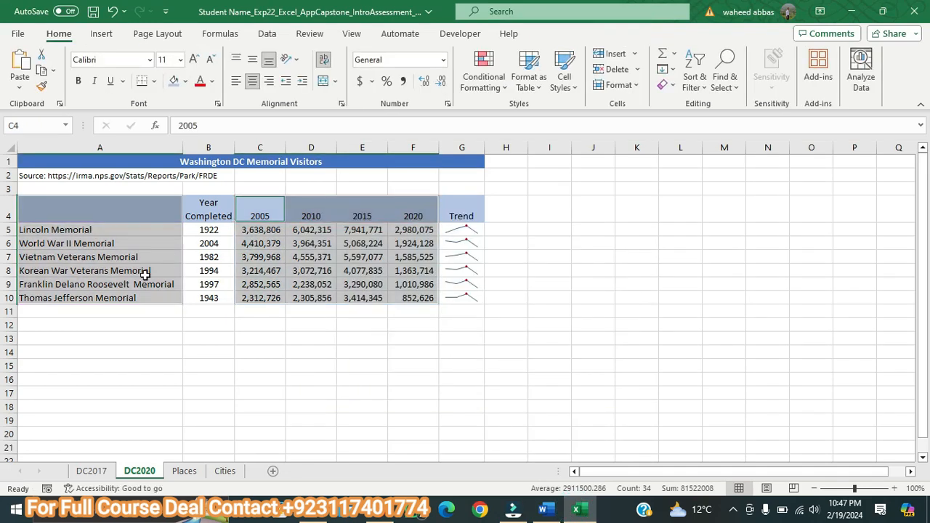
click(44, 340)
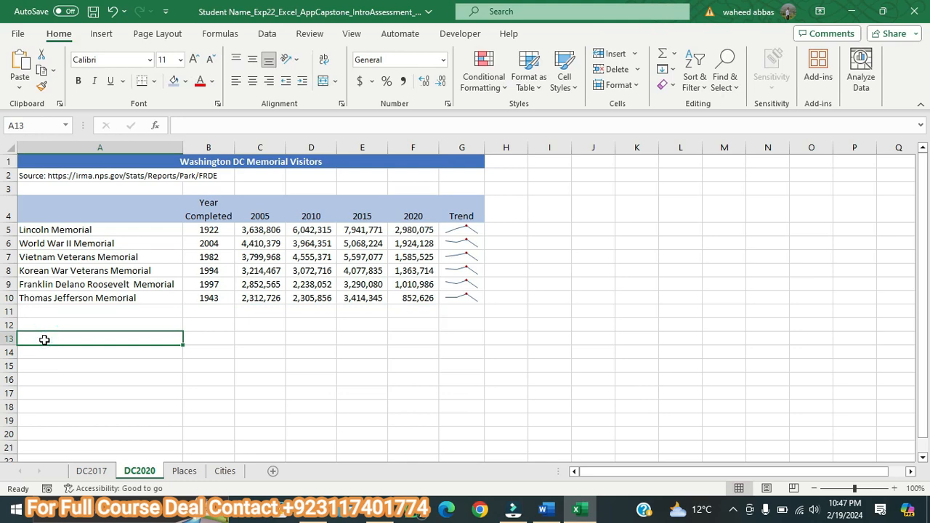
key(ctrl+v)
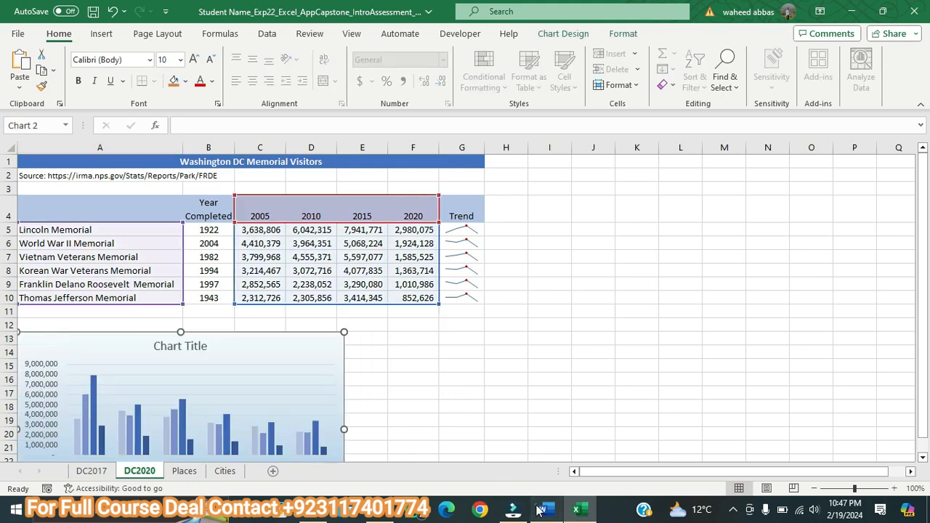
Step: Recheck the chart dimensions in Word's step 12, and set the Excel column chart's height to 6" and width to 7"
click(541, 510)
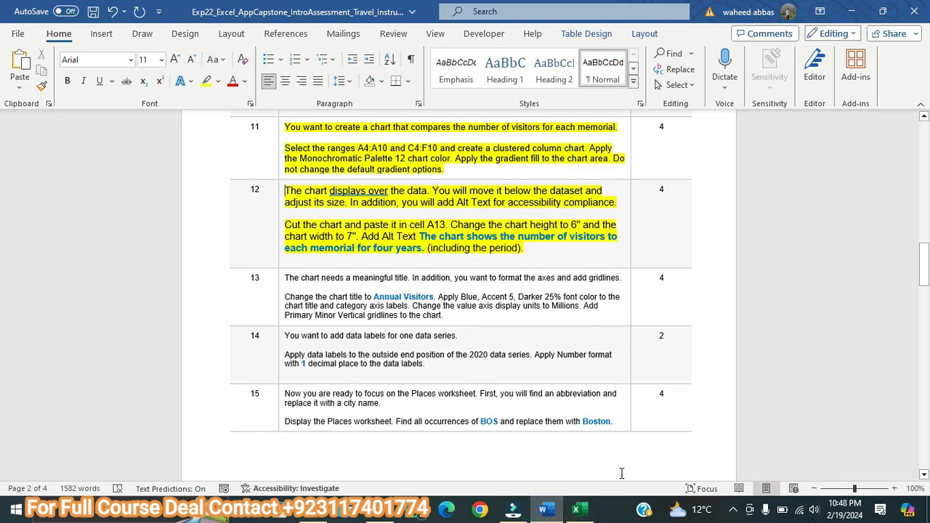
click(576, 510)
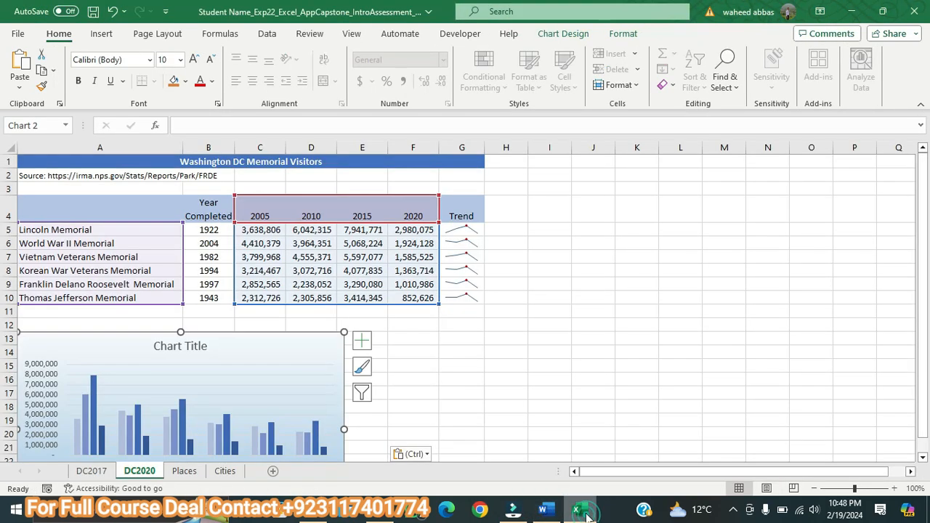
click(623, 33)
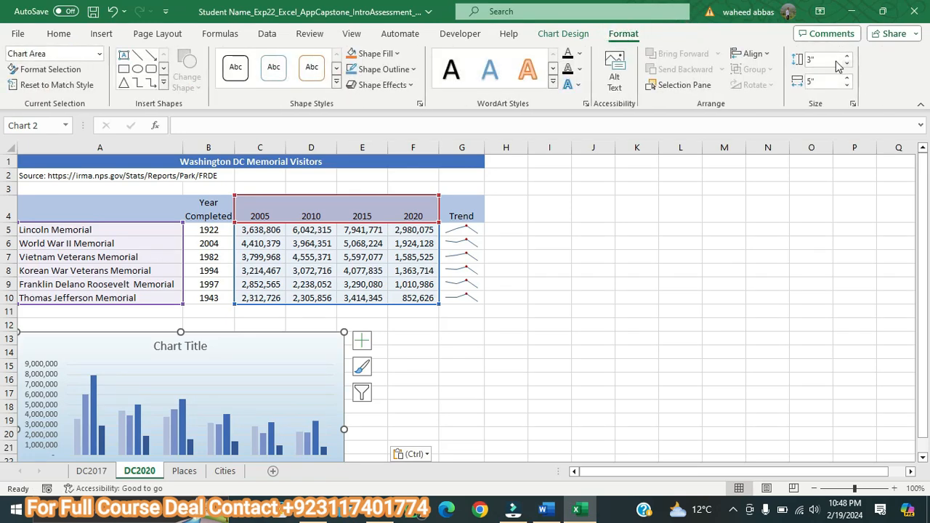
click(829, 60)
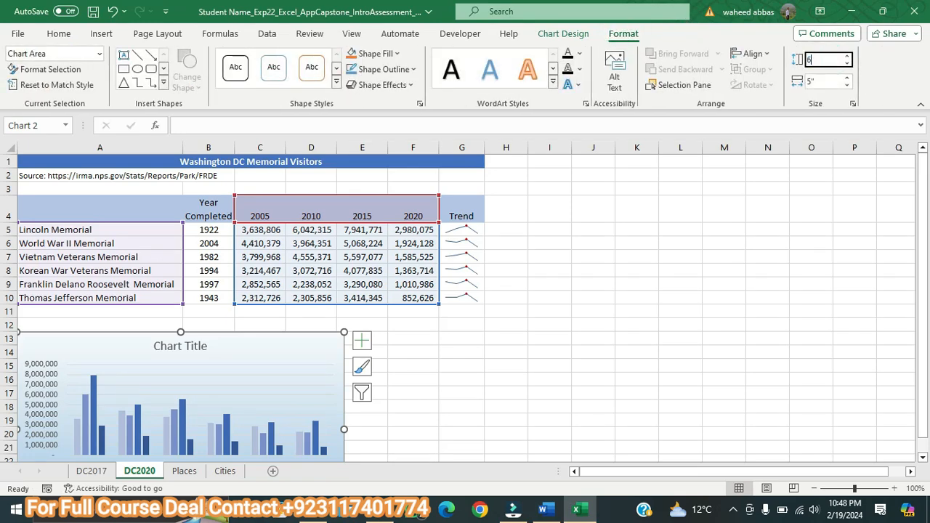
text(6)
key(Return)
click(827, 81)
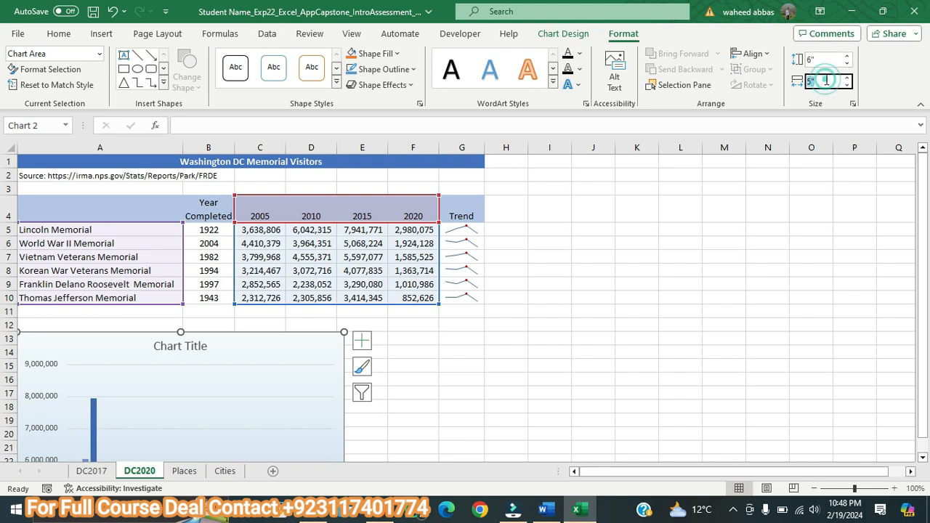
text(7)
key(Return)
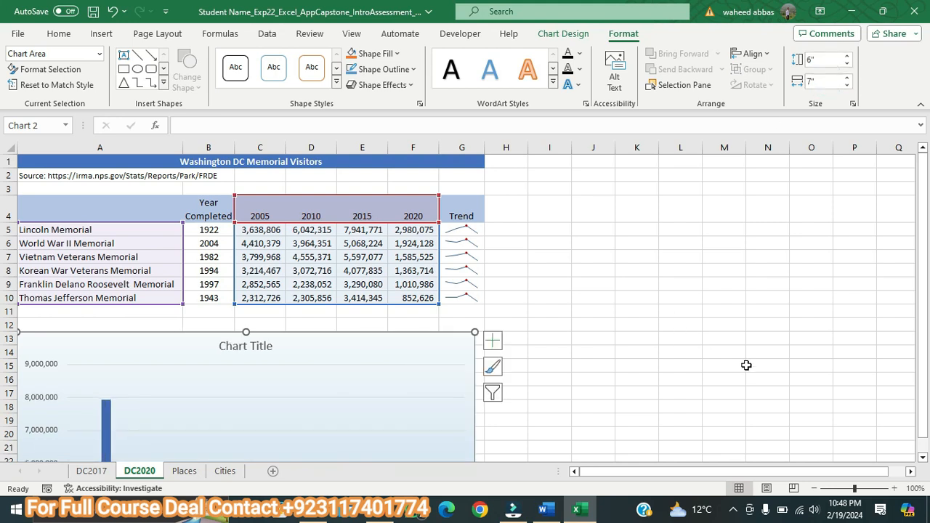
drag(923, 293, 923, 301)
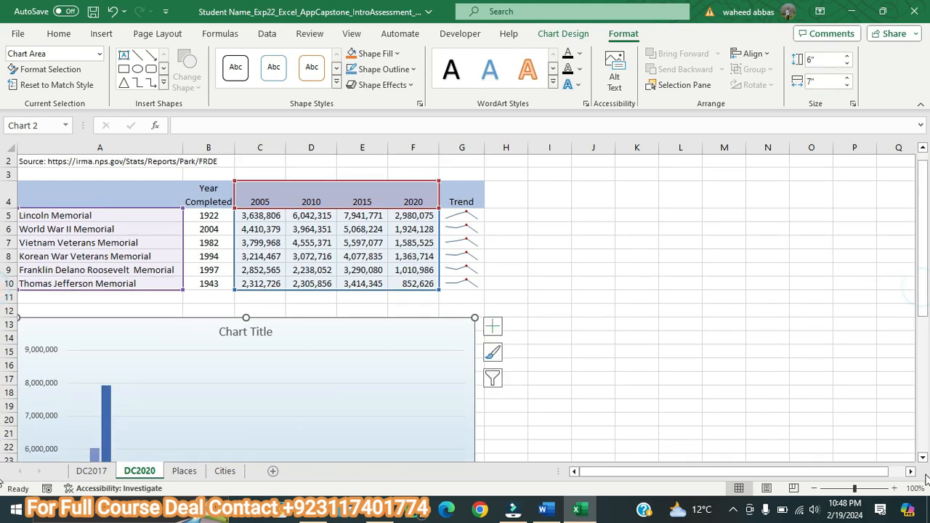
click(923, 458)
scroll(923, 459, down, 4)
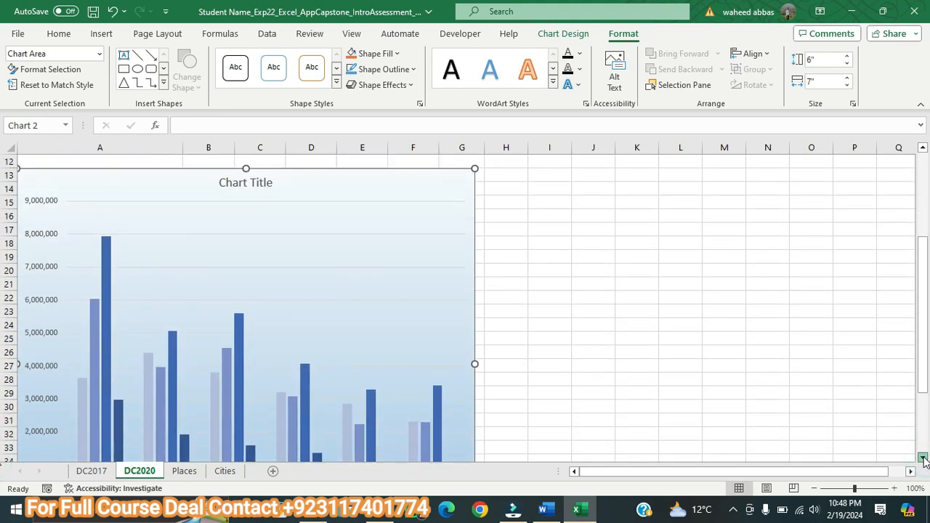
Step: Copy the alt text sentence "The chart shows the number of visitors to each memorial for four years." from Word's step 12 and return to Excel
click(545, 509)
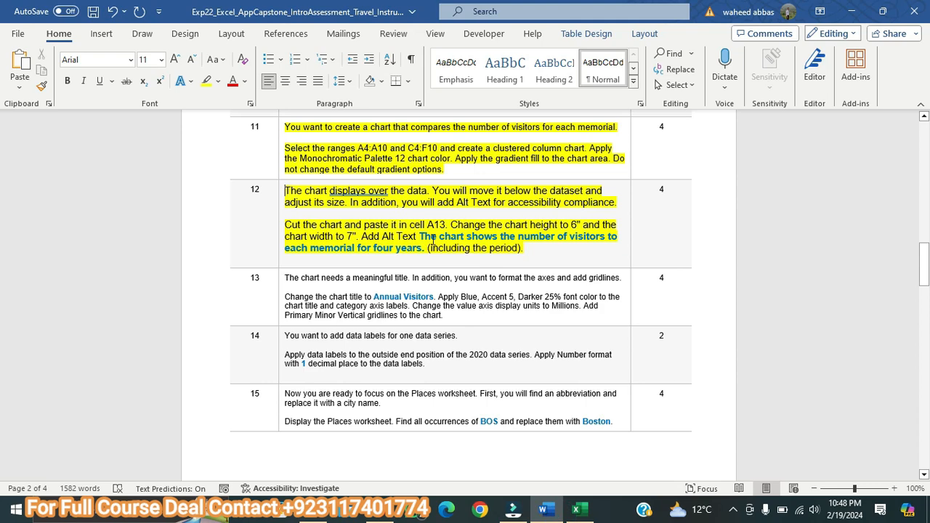
drag(420, 236, 425, 252)
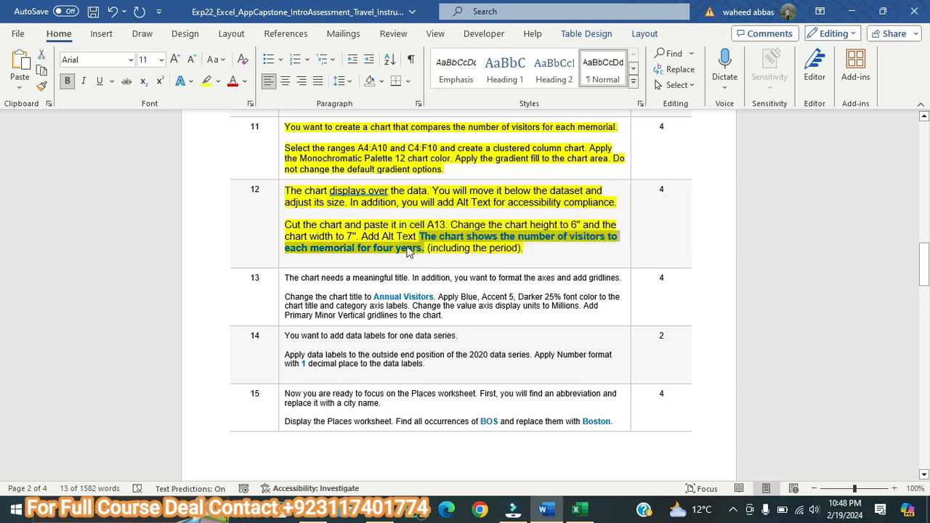
right_click(413, 250)
click(443, 183)
click(576, 508)
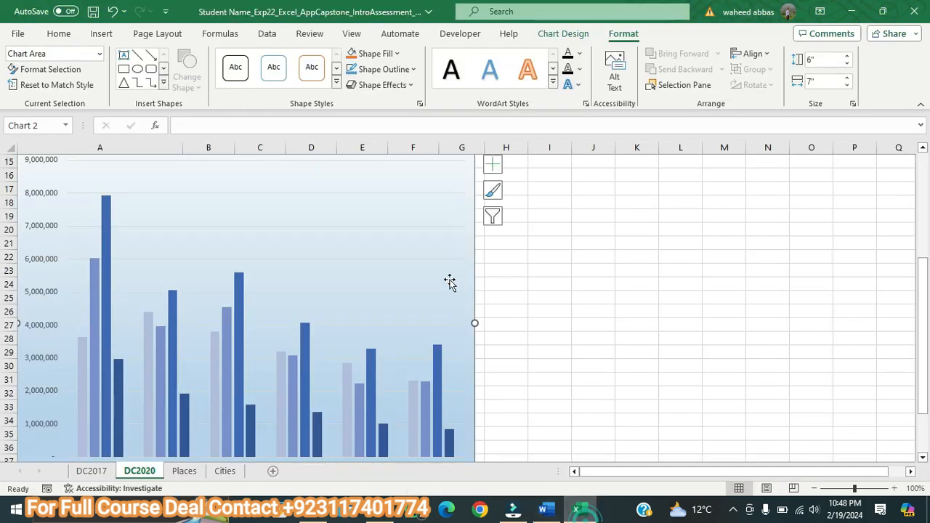
click(458, 176)
click(614, 73)
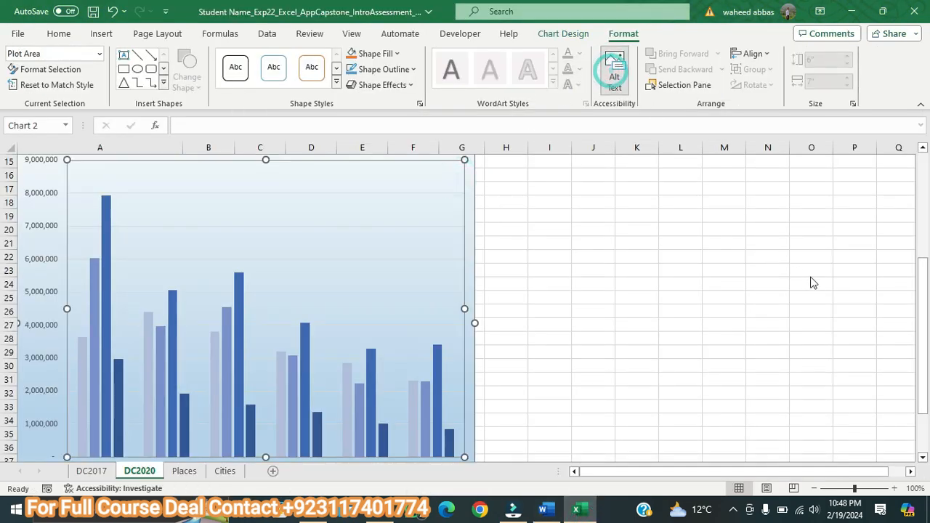
click(470, 180)
click(473, 178)
click(790, 294)
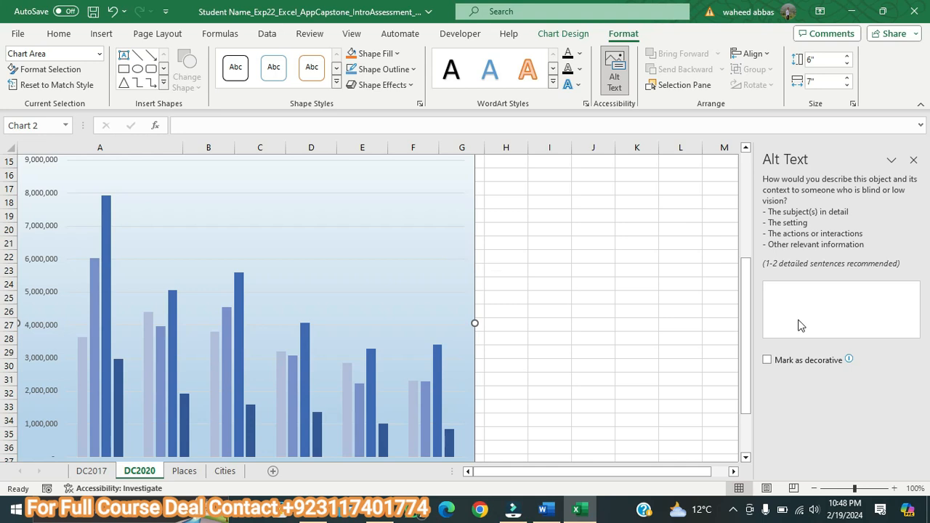
click(386, 209)
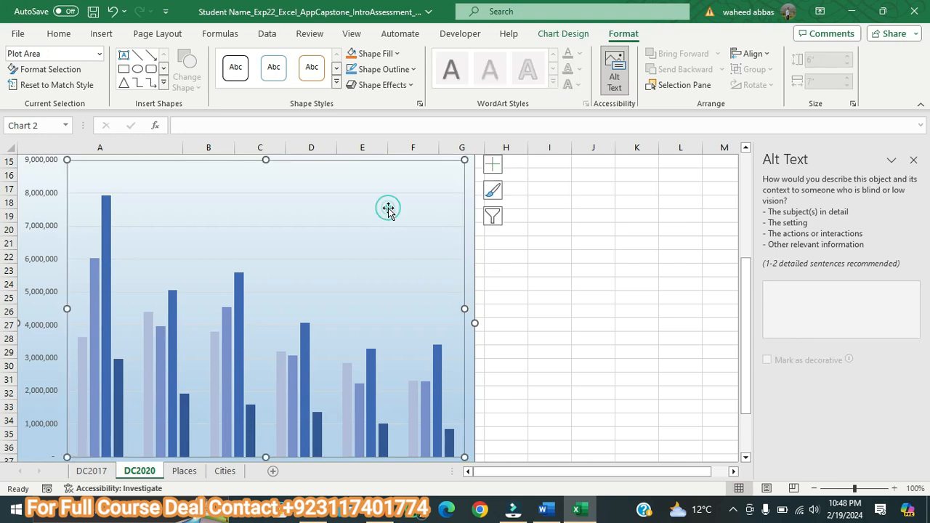
click(746, 148)
click(747, 281)
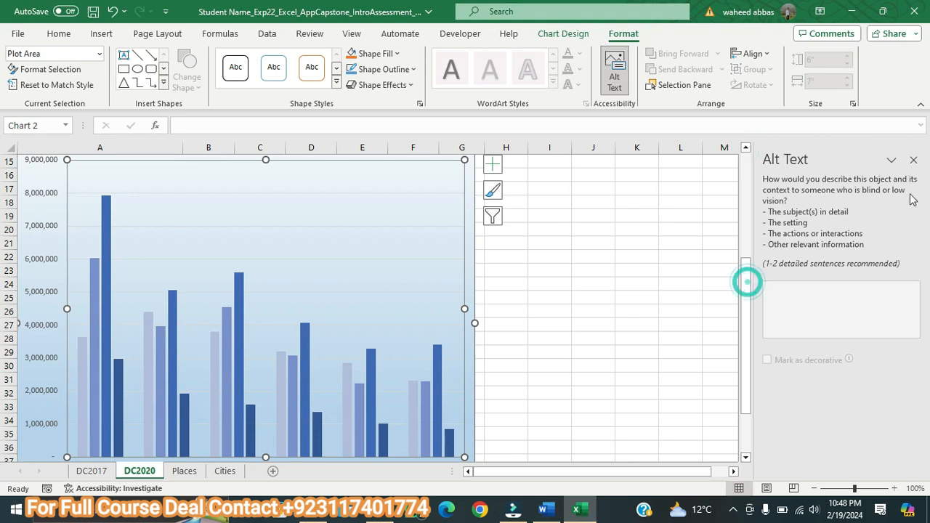
click(914, 163)
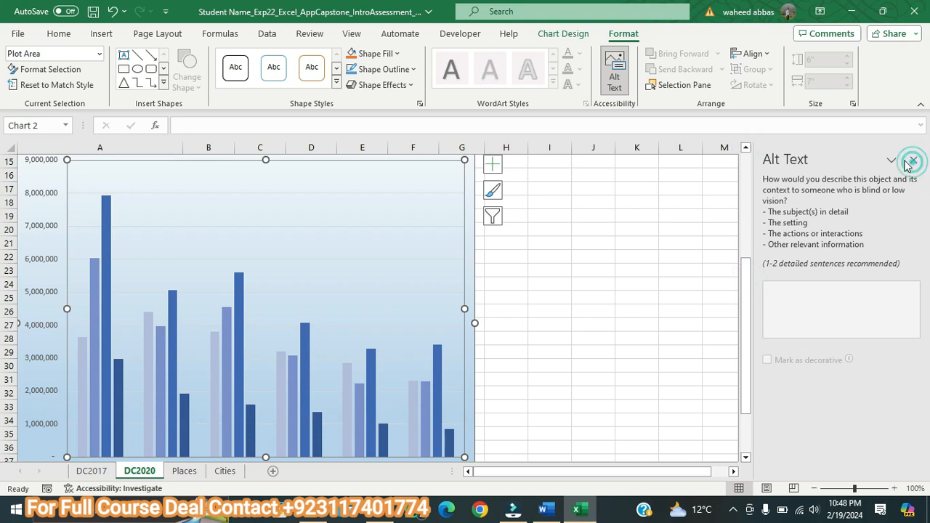
click(913, 162)
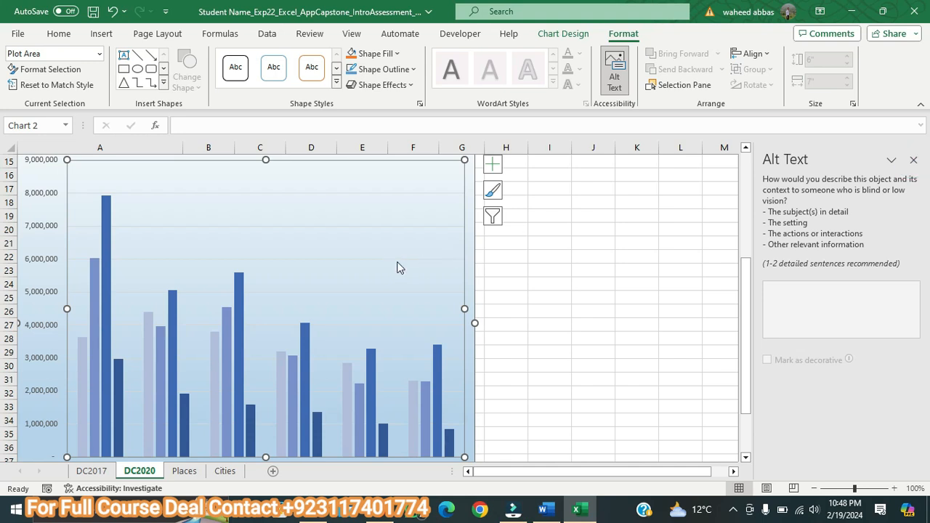
click(396, 261)
click(914, 161)
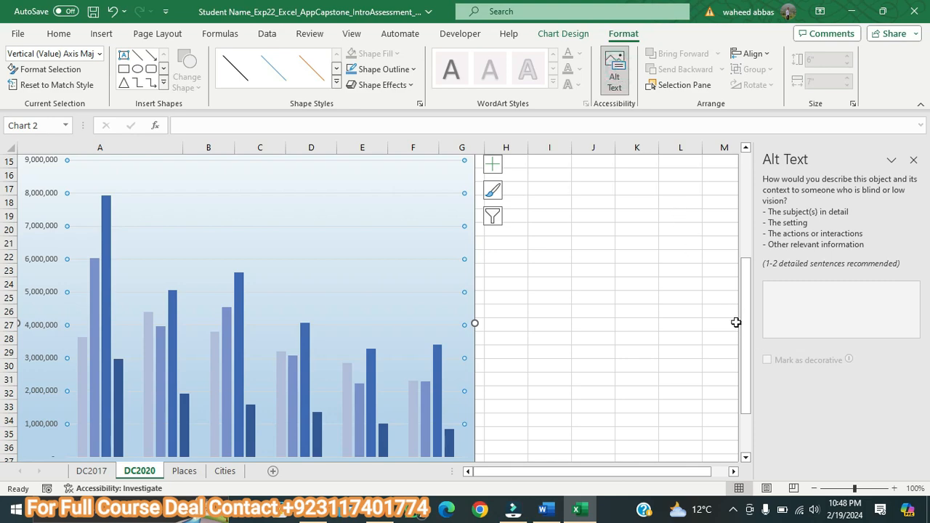
click(546, 509)
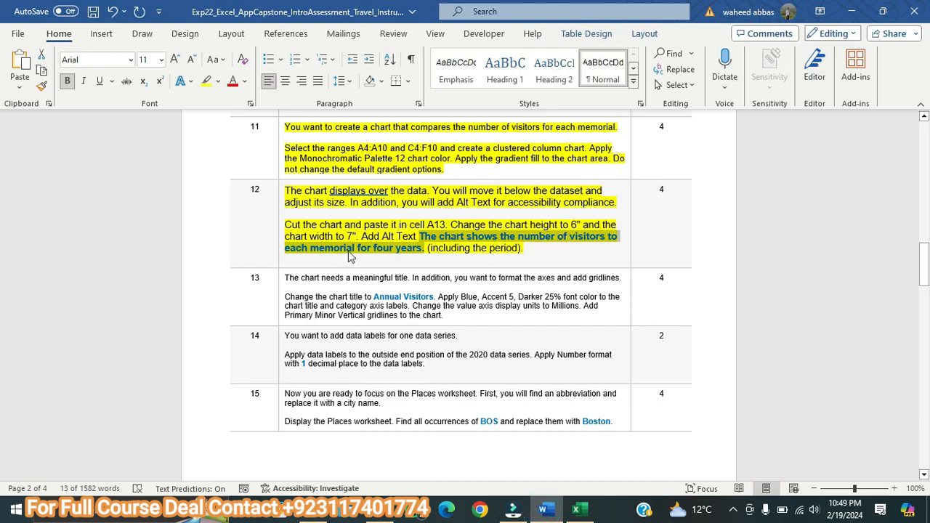
click(577, 509)
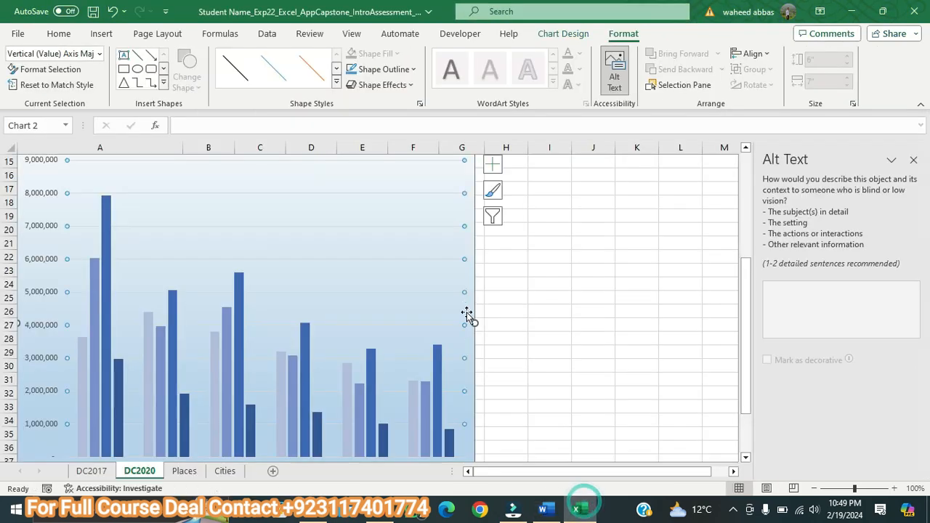
click(914, 160)
Step: Paste "The chart shows the number of visitors to each memorial for four years." as the alt text of the whole column chart
drag(921, 266, 925, 251)
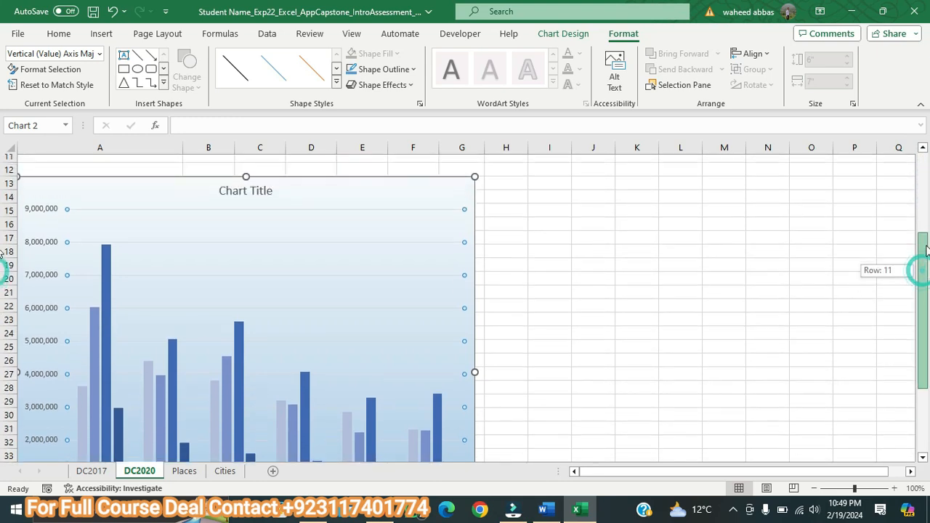
right_click(450, 191)
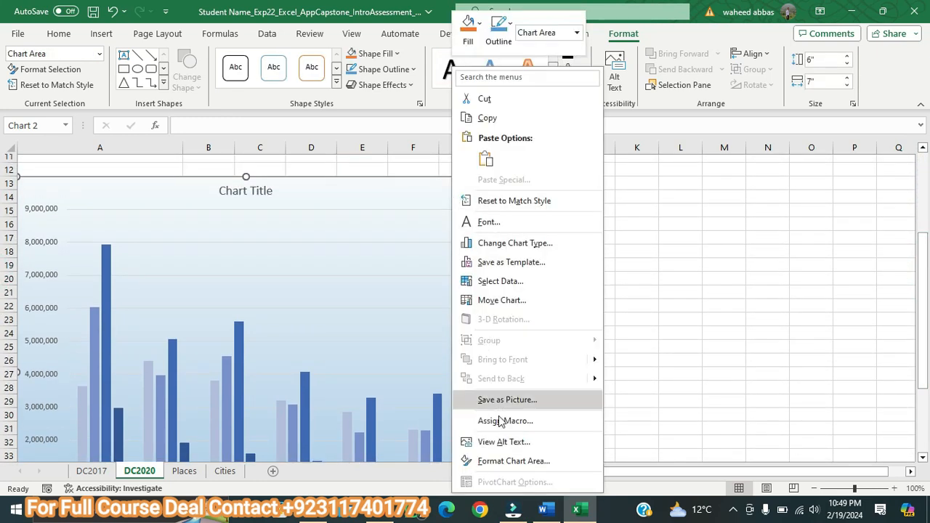
click(511, 442)
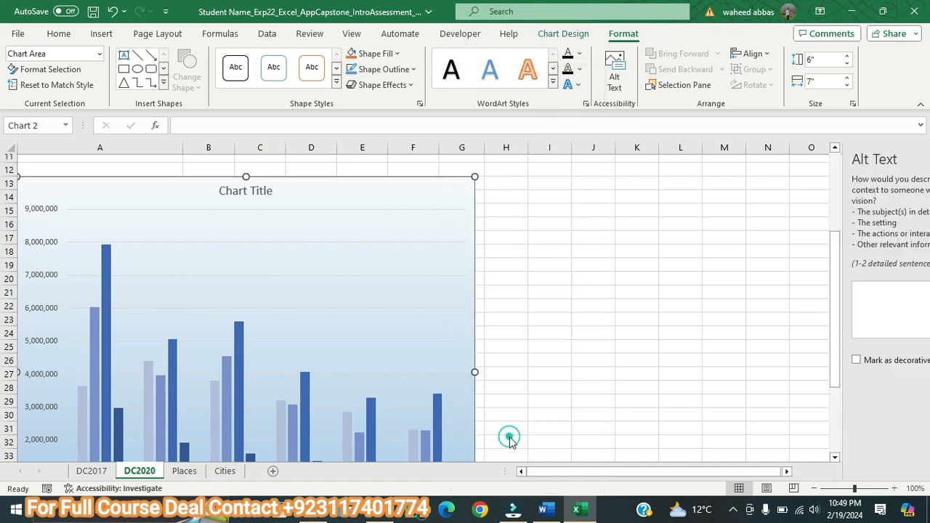
key(ctrl+v)
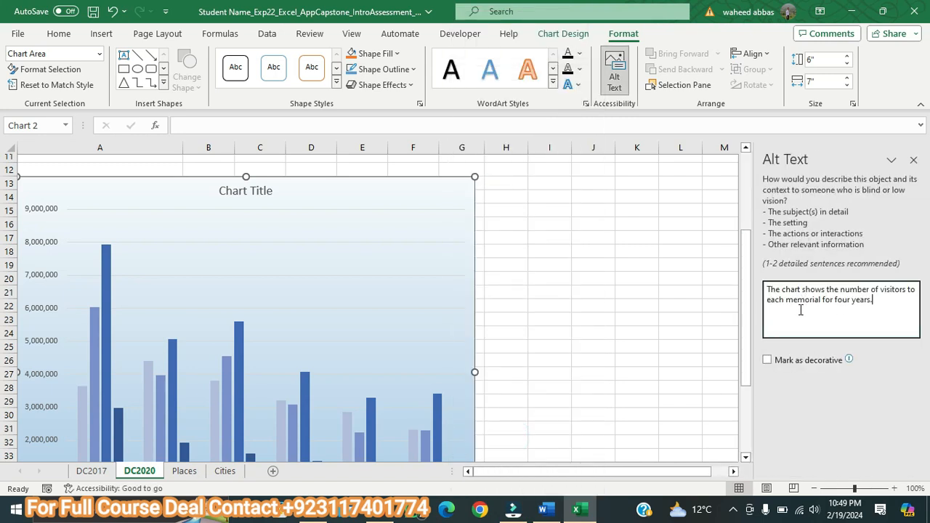
click(913, 159)
Step: Switch to the Word instructions, enlarge the step 13 text to 11 pt and highlight it in yellow
click(545, 509)
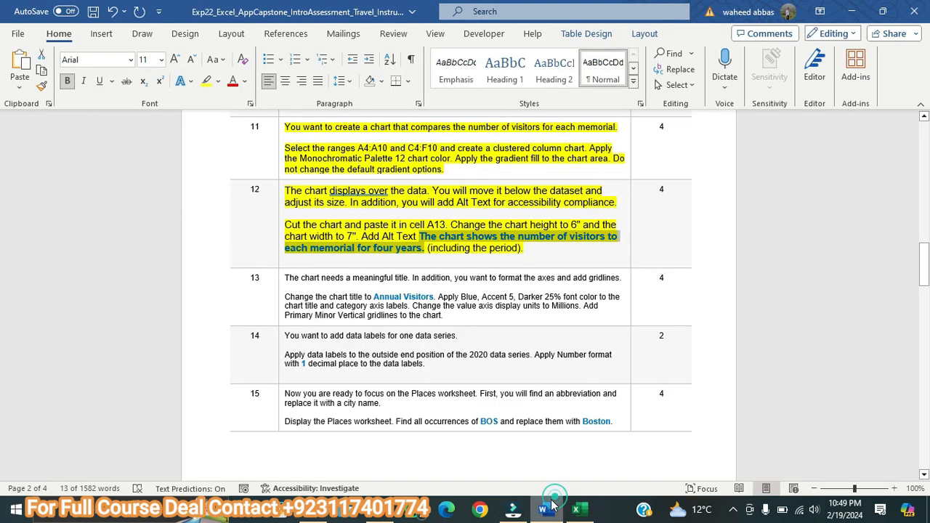
drag(456, 315, 293, 278)
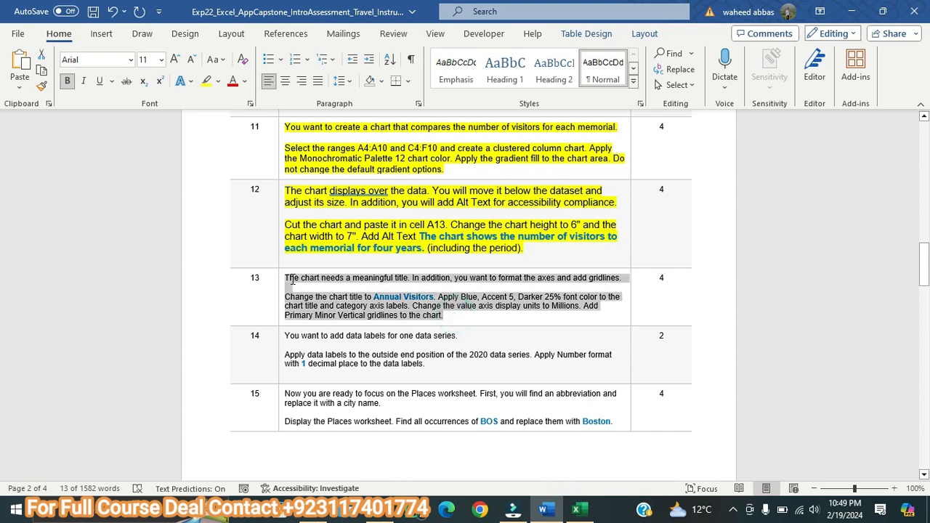
click(174, 60)
click(174, 60)
click(207, 81)
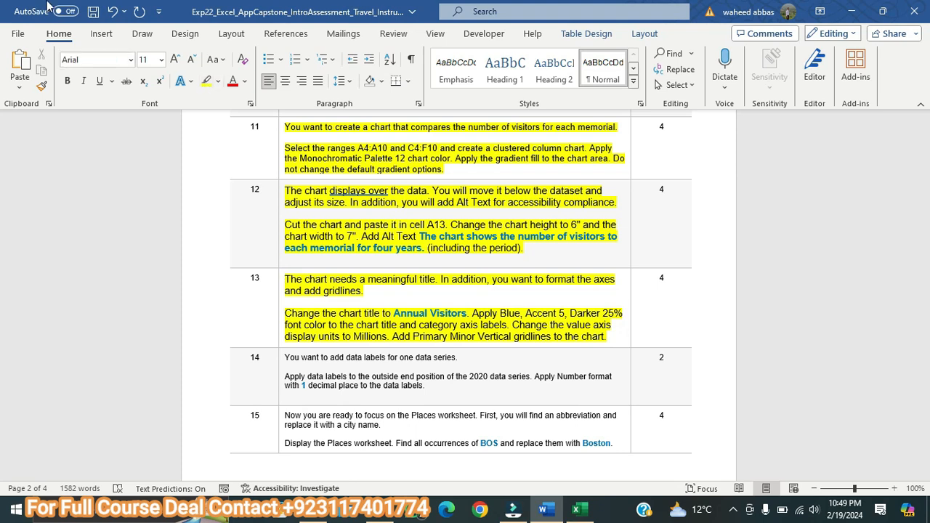
Step: Copy "Annual Visitors" from Word's step 13, and paste it as the column chart's title in Excel
drag(393, 315, 456, 315)
right_click(457, 315)
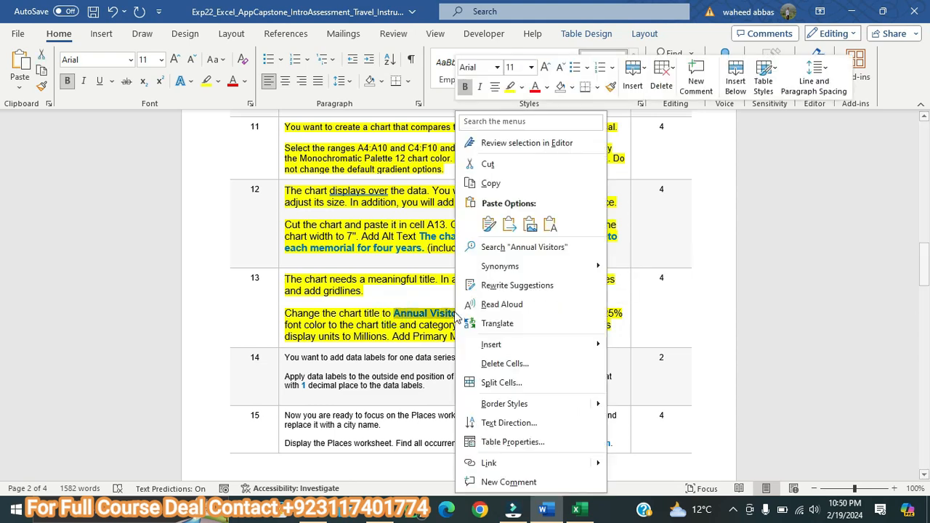
click(483, 123)
key(alt+Tab)
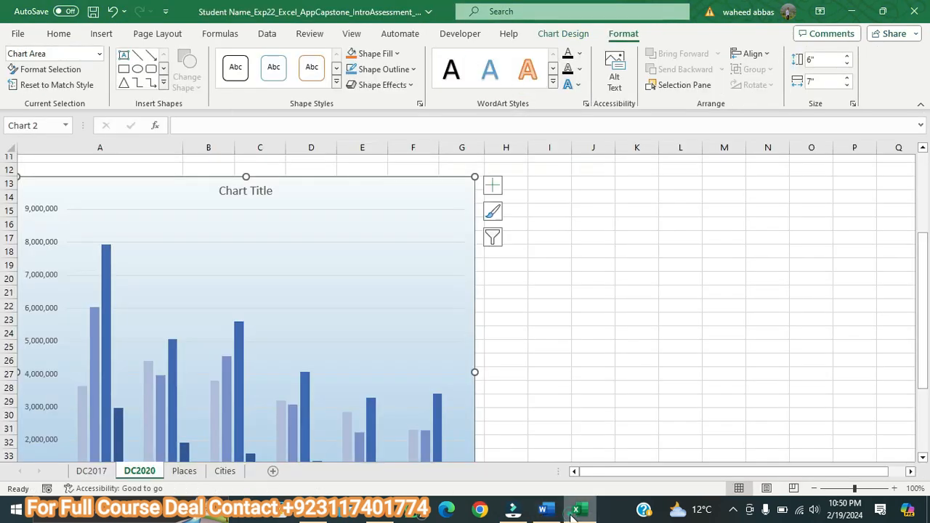
click(263, 192)
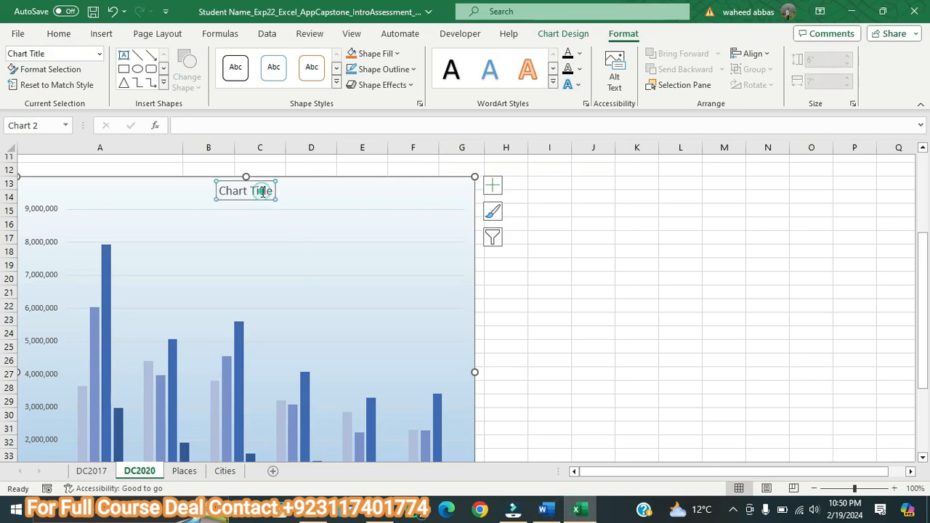
click(255, 120)
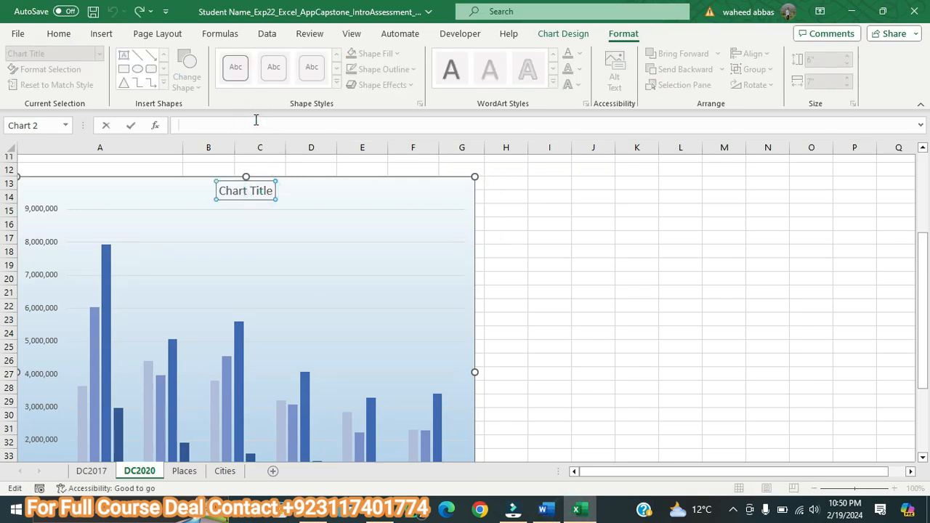
click(55, 33)
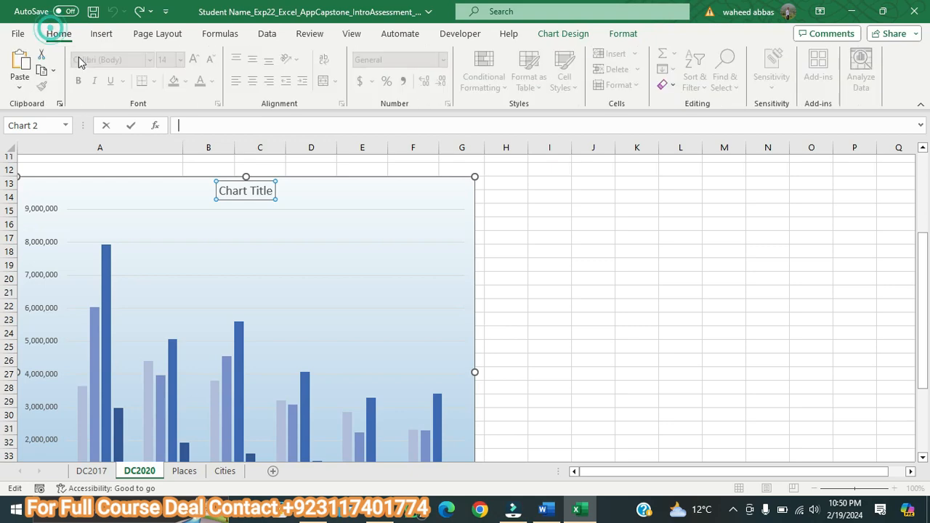
click(25, 69)
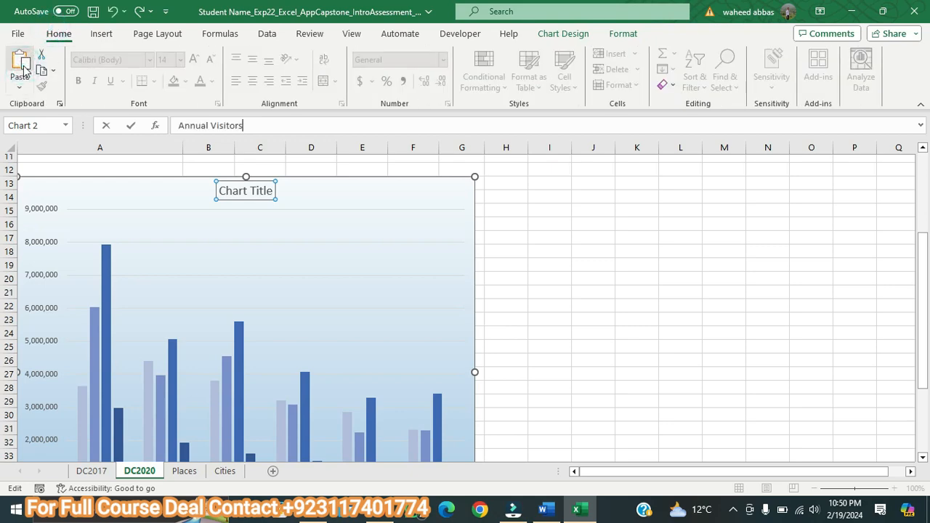
key(Return)
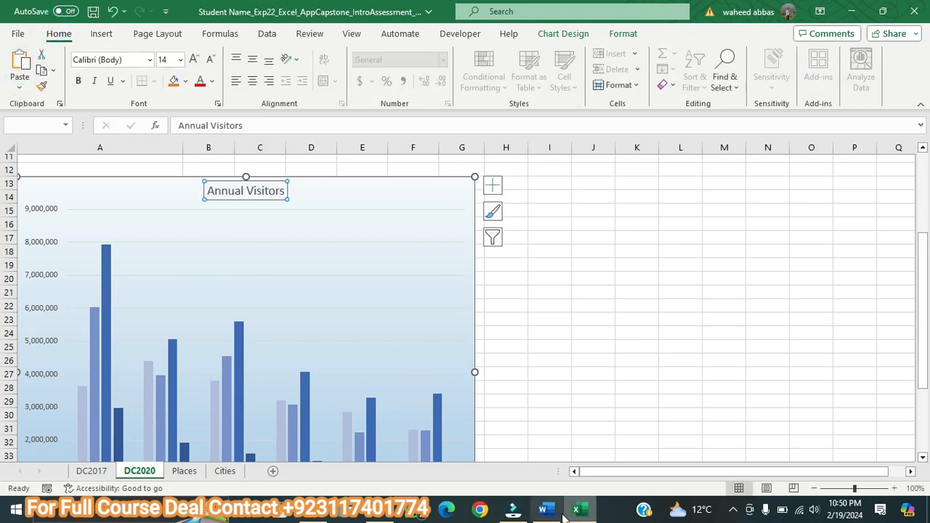
Step: Check step 13 in the Word instructions, and apply the Blue, Accent 5, Darker 25% font color to the Excel chart title
click(545, 510)
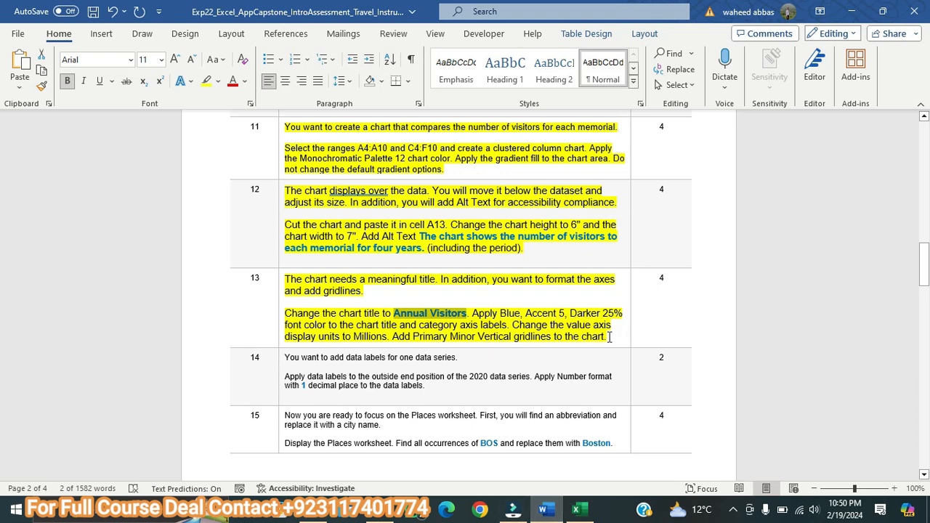
click(576, 510)
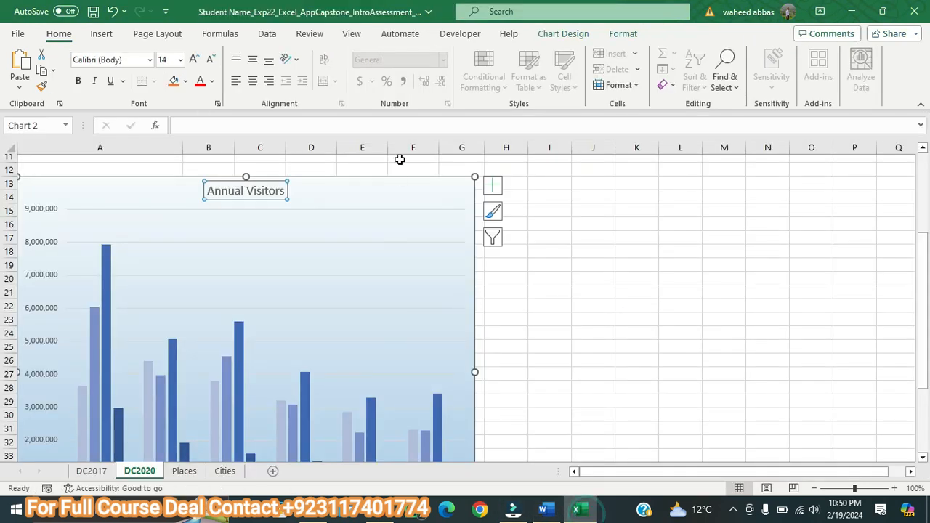
click(210, 82)
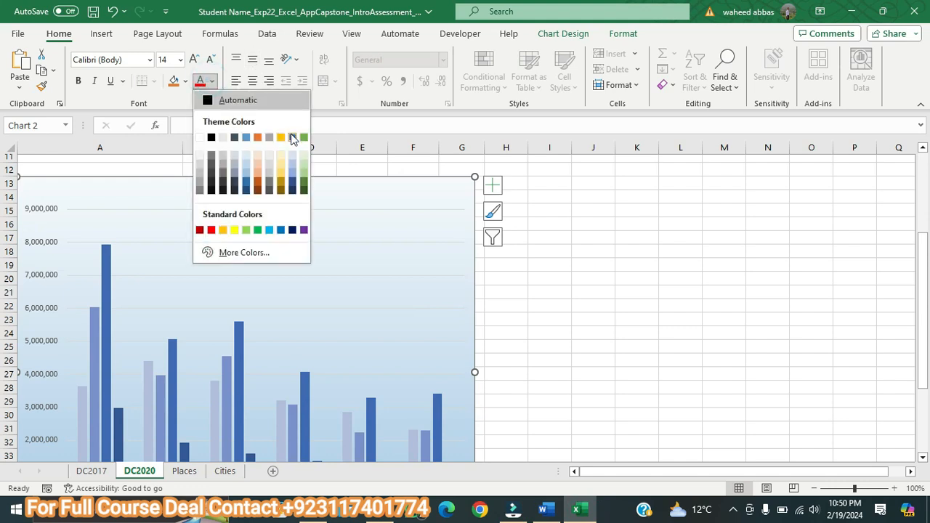
click(293, 184)
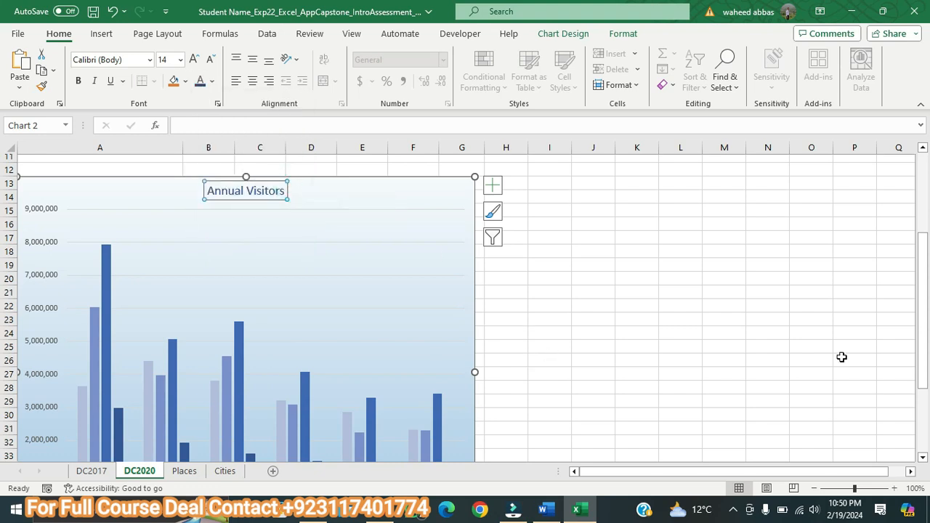
Step: Recheck step 13 in Word, and apply the Blue, Accent 5, Darker 25% font color to the category axis labels in Excel
click(543, 509)
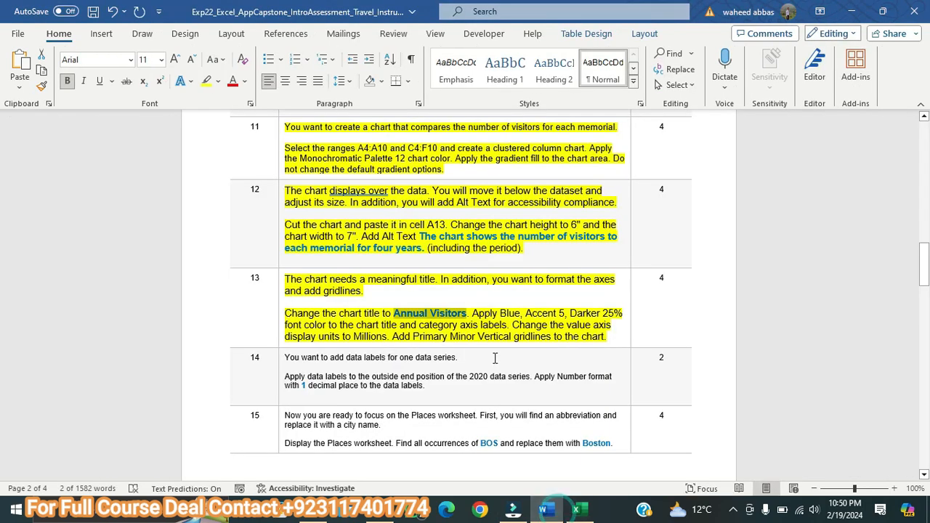
click(576, 509)
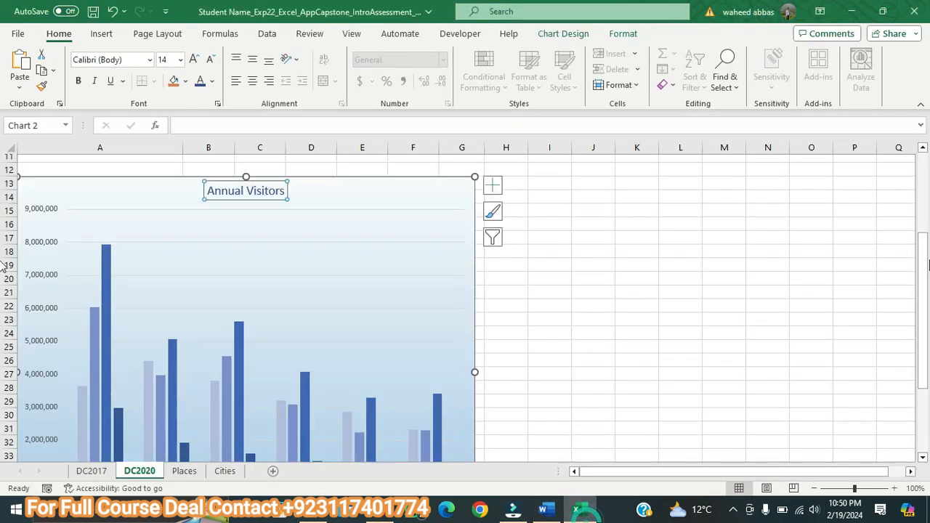
drag(926, 269, 928, 336)
click(375, 394)
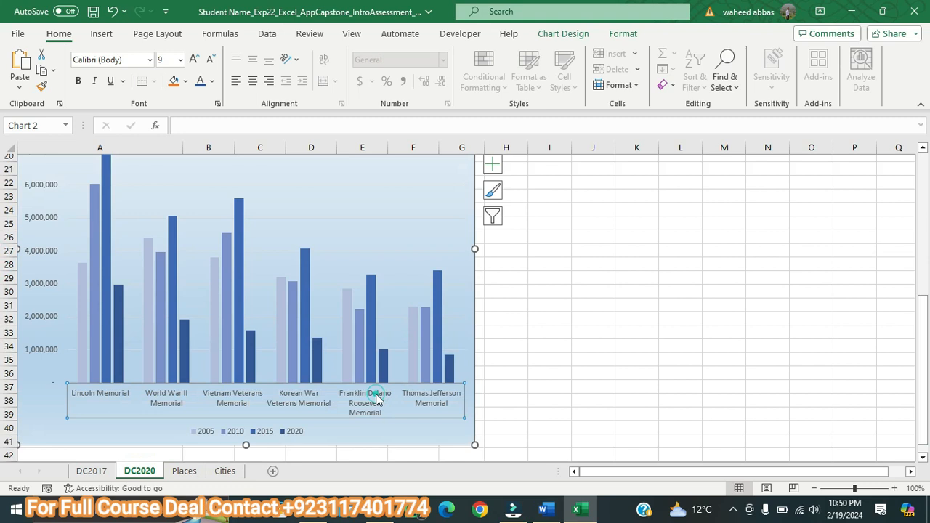
click(212, 81)
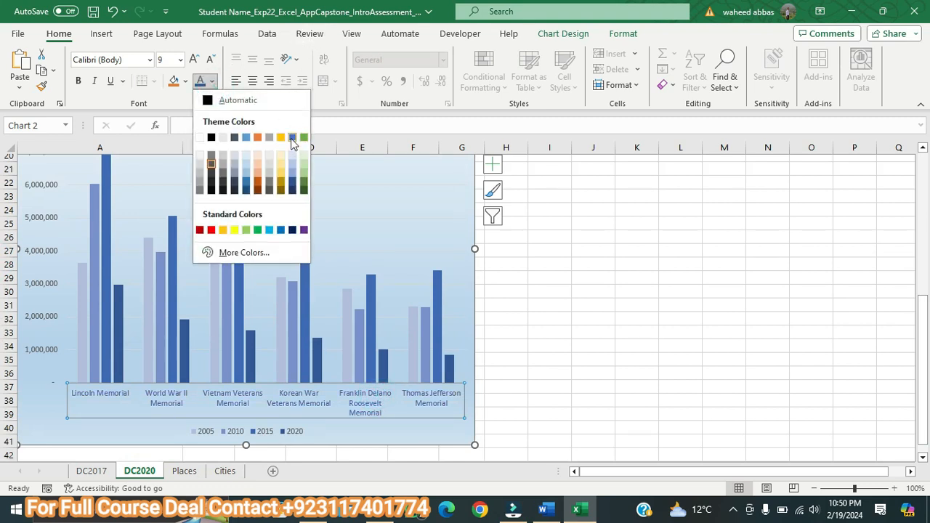
click(293, 183)
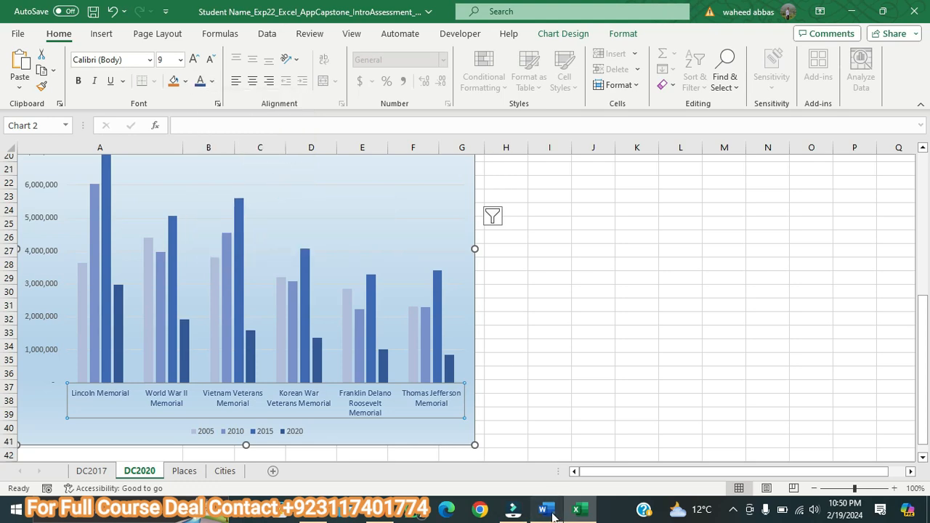
Step: Consult Word's step 13 again, and set the display units of the Excel chart's value axis to Millions
click(546, 510)
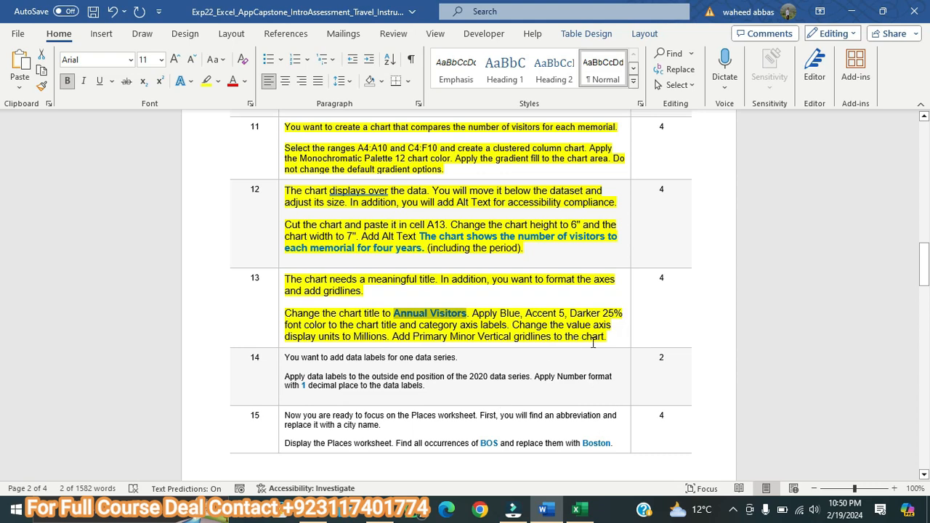
click(585, 513)
click(36, 253)
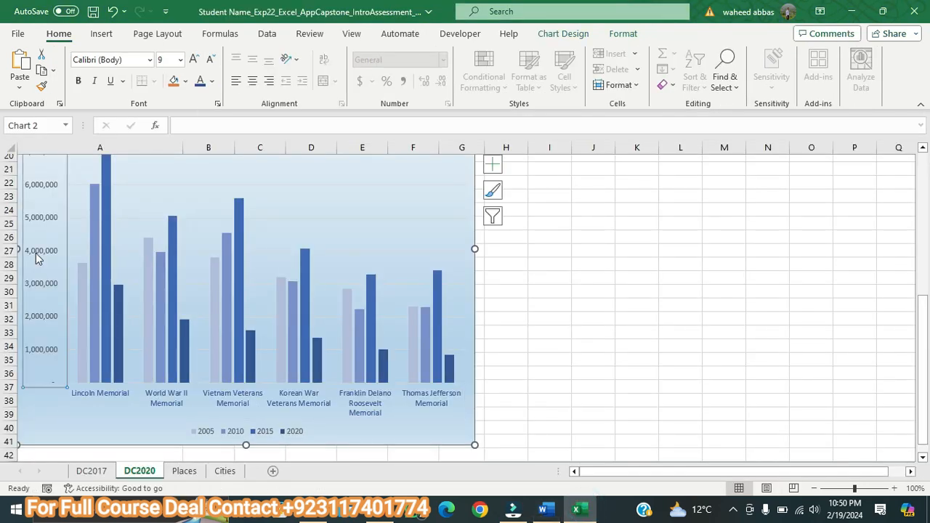
double_click(37, 255)
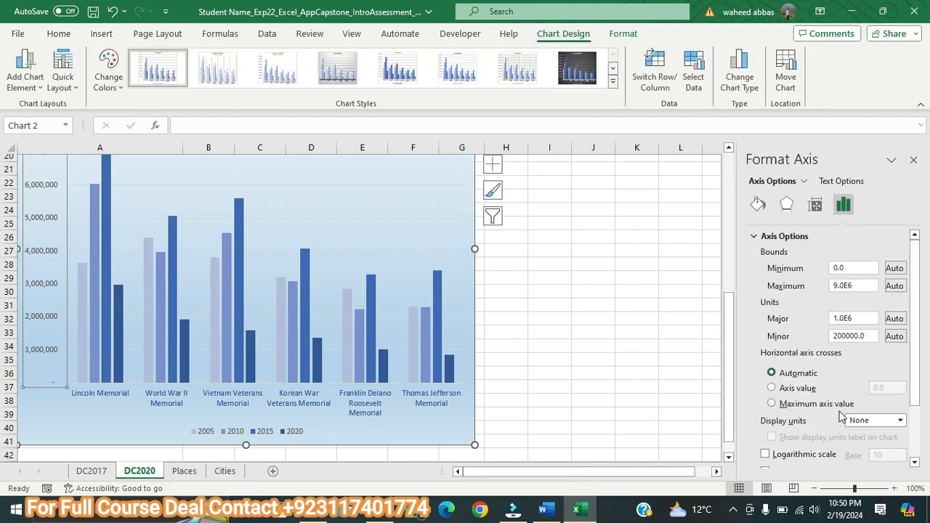
click(901, 420)
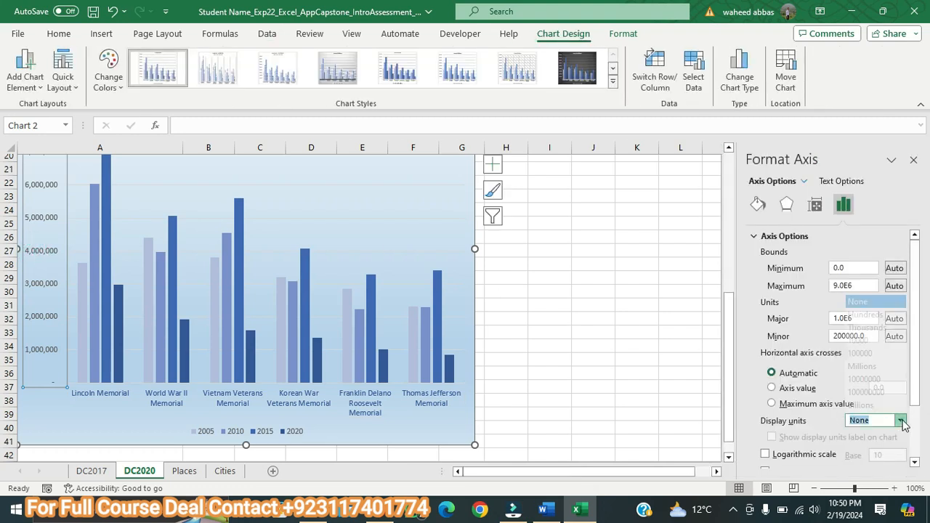
click(862, 355)
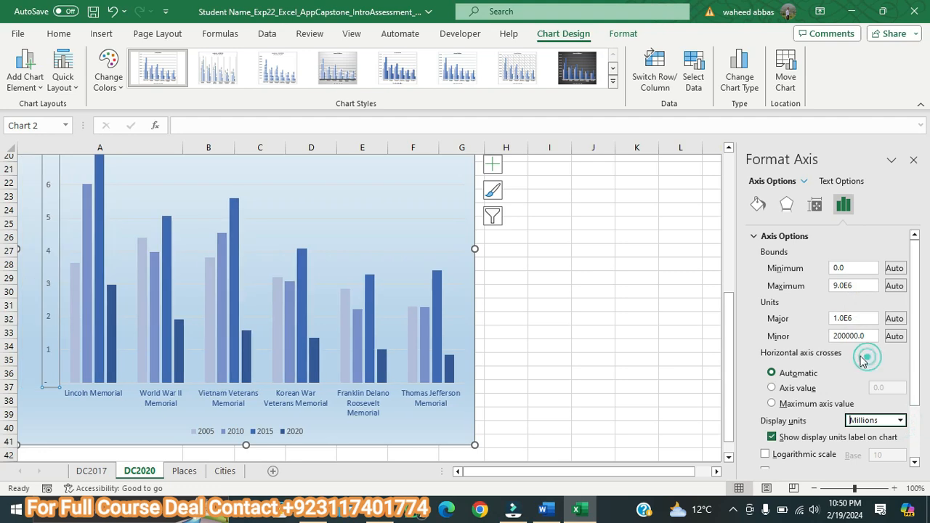
Step: Review Word's step 13 once more, add Primary Minor Vertical gridlines to the Excel chart, and close the axis formatting options
click(545, 507)
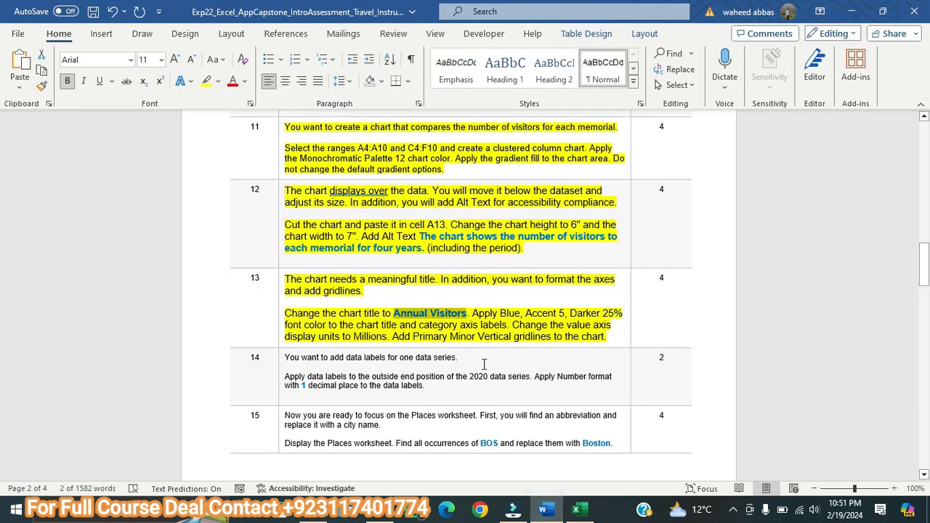
click(591, 515)
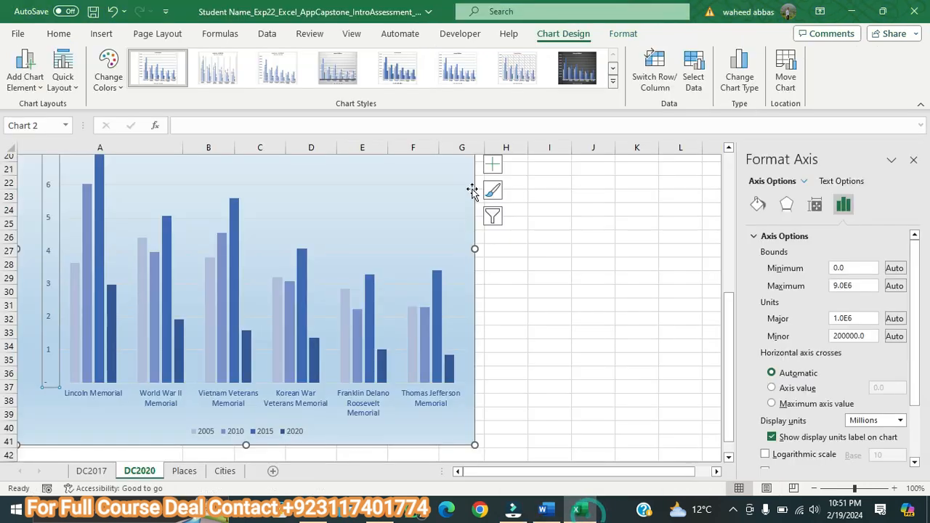
click(492, 165)
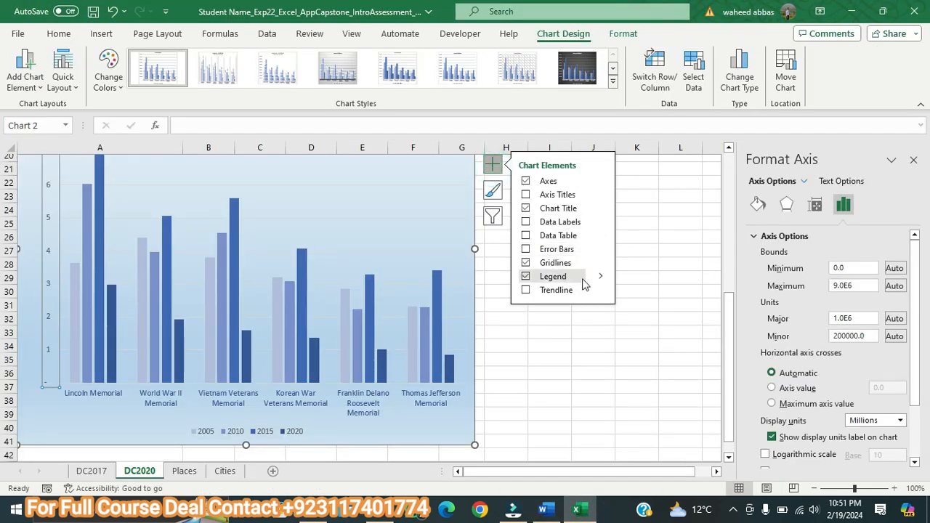
click(599, 262)
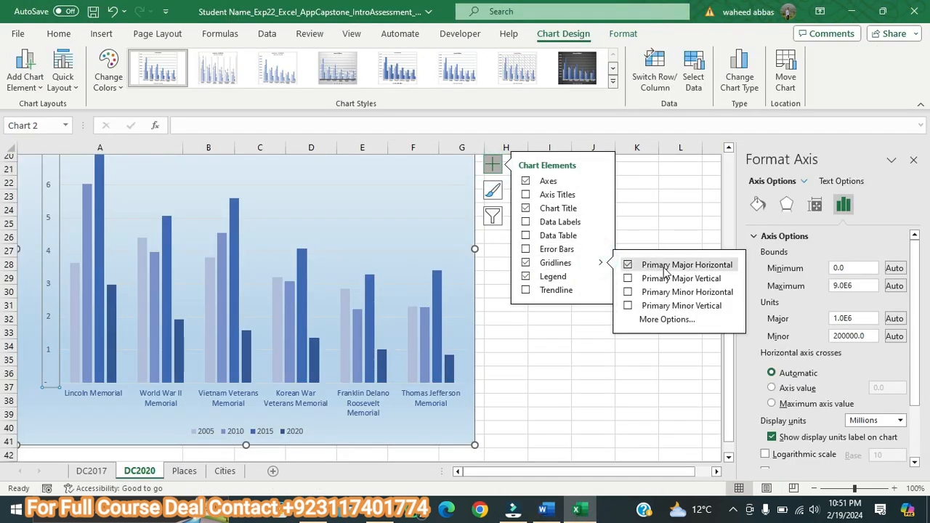
click(630, 306)
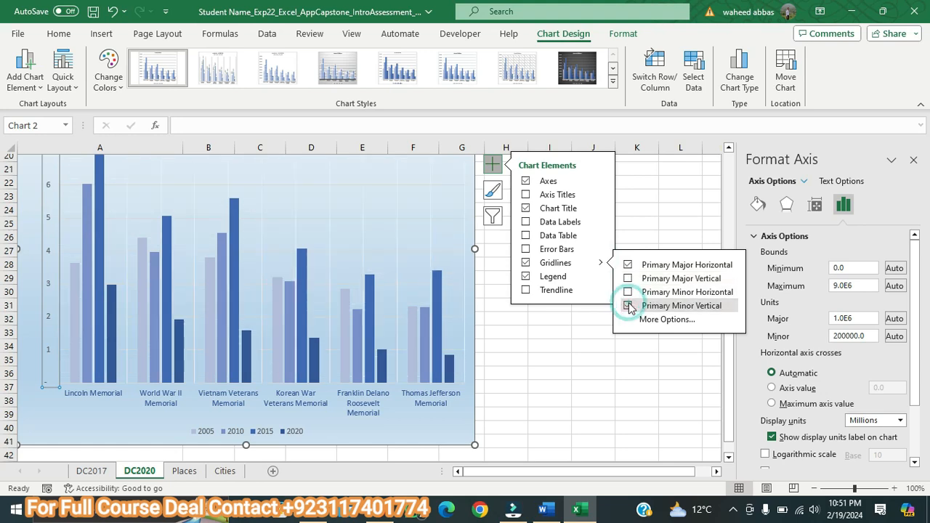
click(647, 227)
click(913, 161)
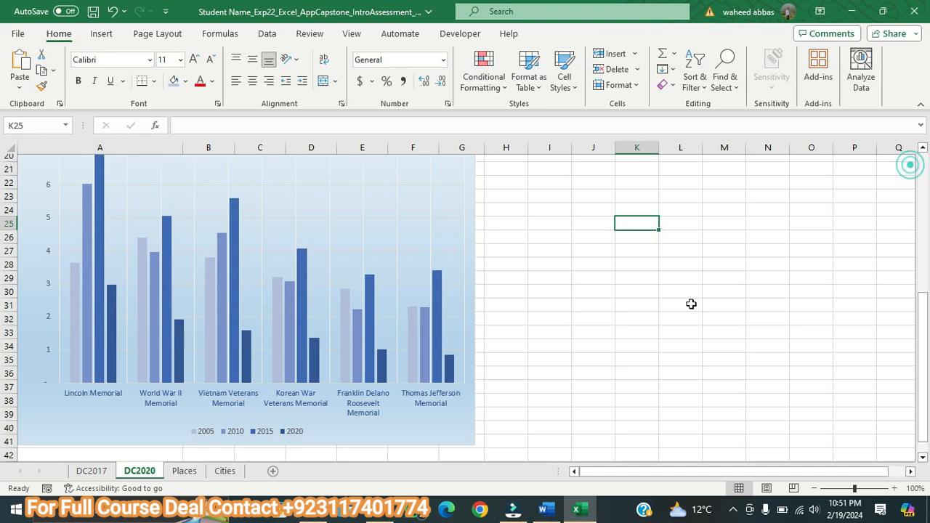
Step: Switch to the Word instructions, enlarge the step 14 text to 11 pt and highlight it in yellow
click(546, 510)
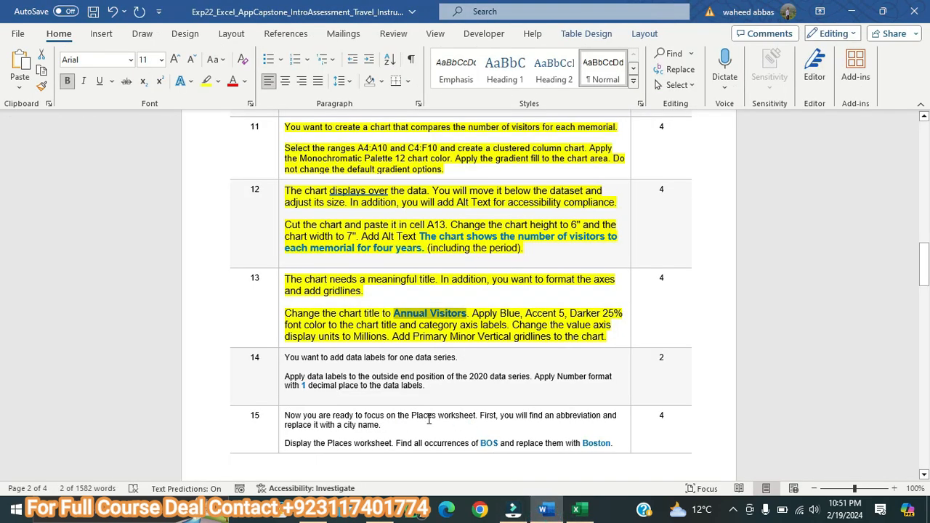
drag(432, 387, 289, 356)
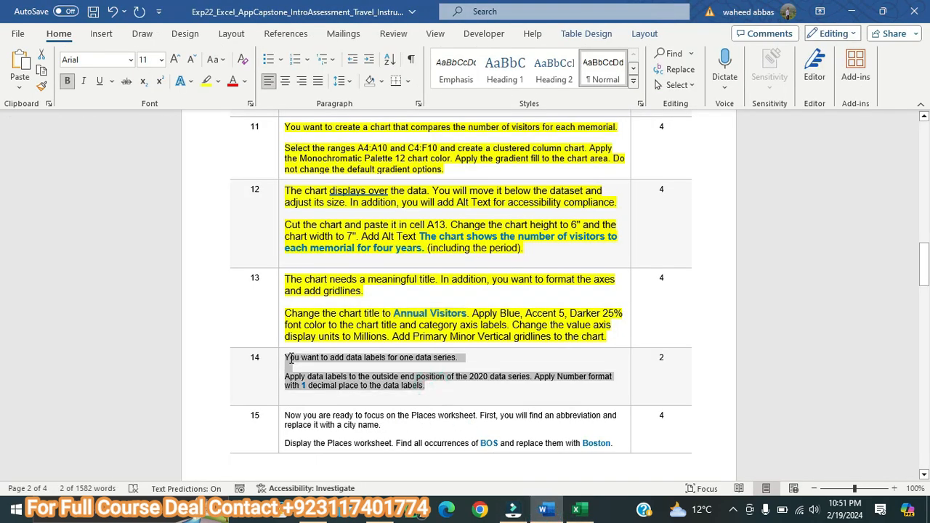
click(175, 60)
click(175, 60)
click(206, 81)
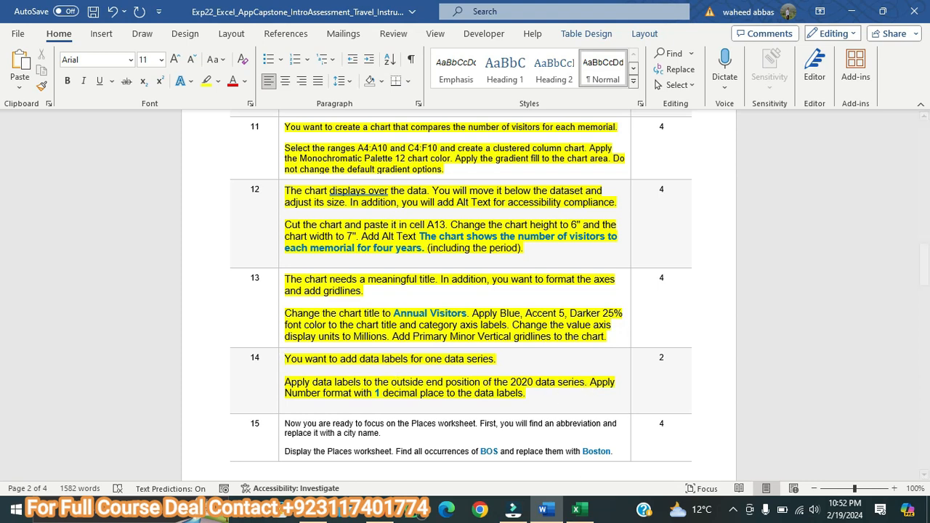
Step: Return to Excel and add data labels at the Outside End position to the chart's 2020 data series
click(580, 511)
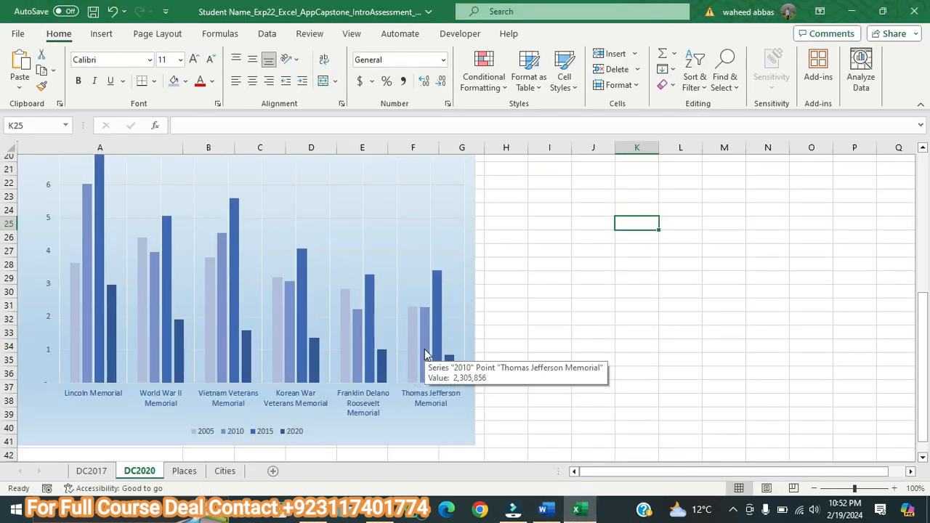
mouse_move(438, 349)
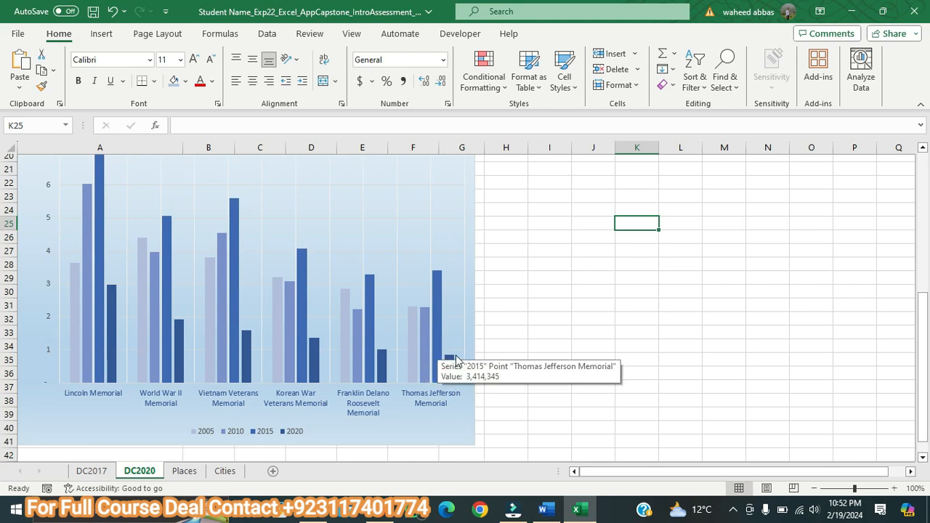
click(450, 362)
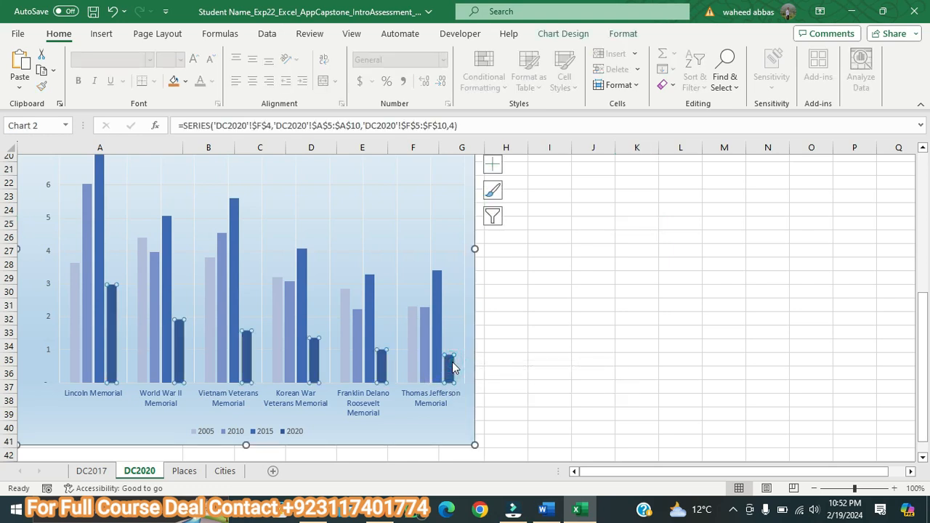
drag(920, 304, 920, 285)
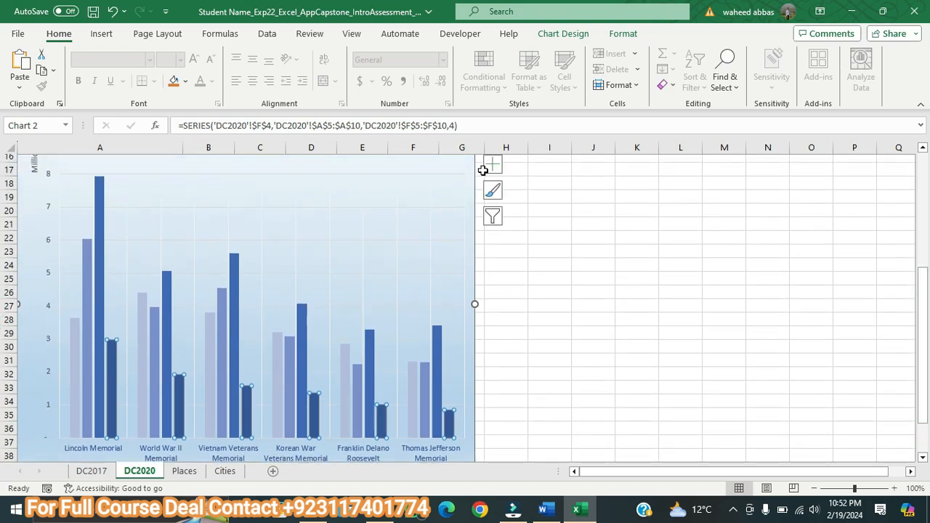
click(492, 171)
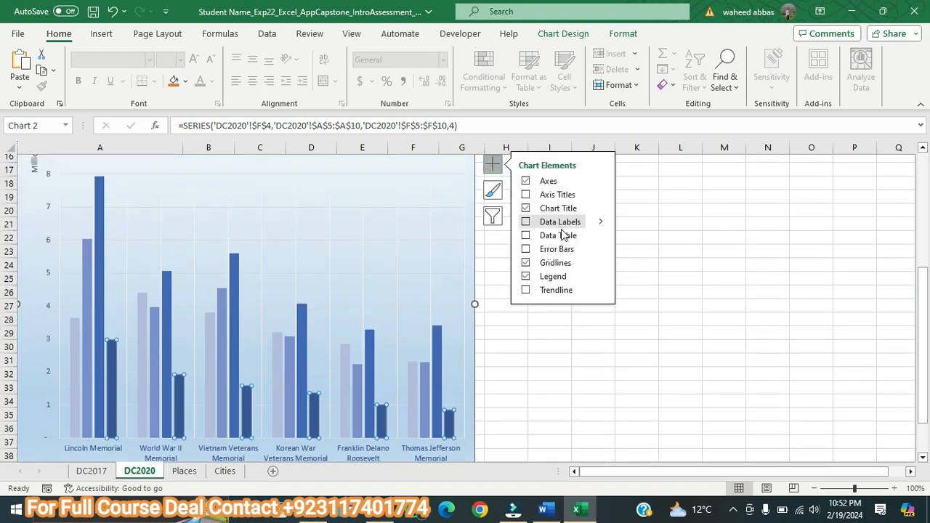
click(599, 223)
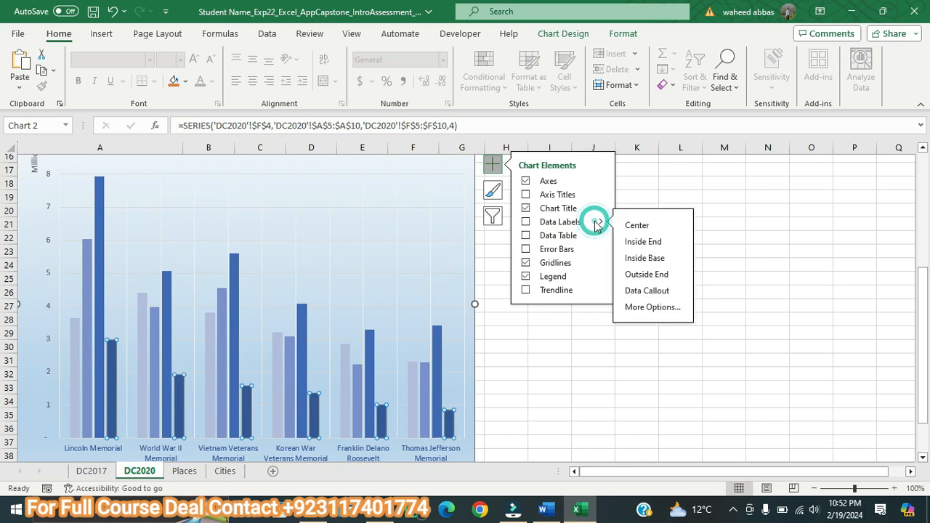
click(651, 276)
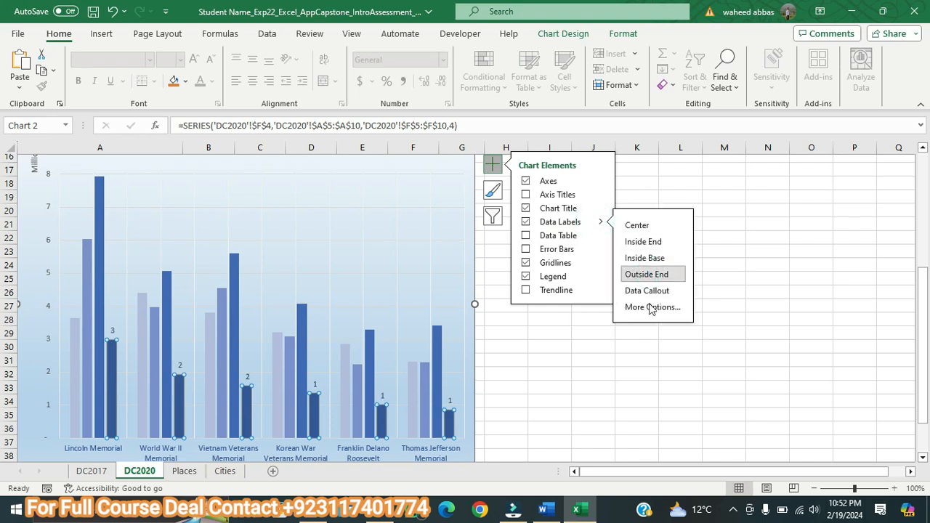
Step: Format the 2020 data labels with the Number category and 1 decimal place
click(652, 308)
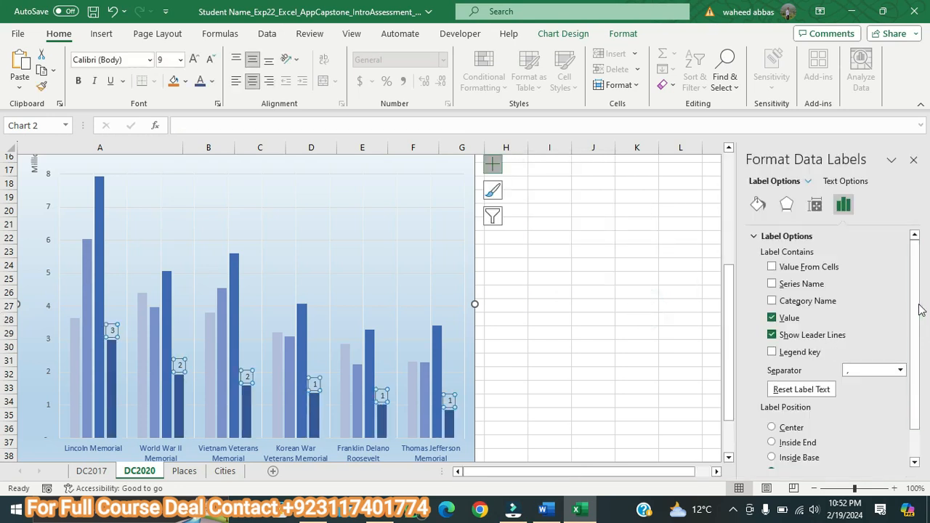
scroll(918, 309, down, 2)
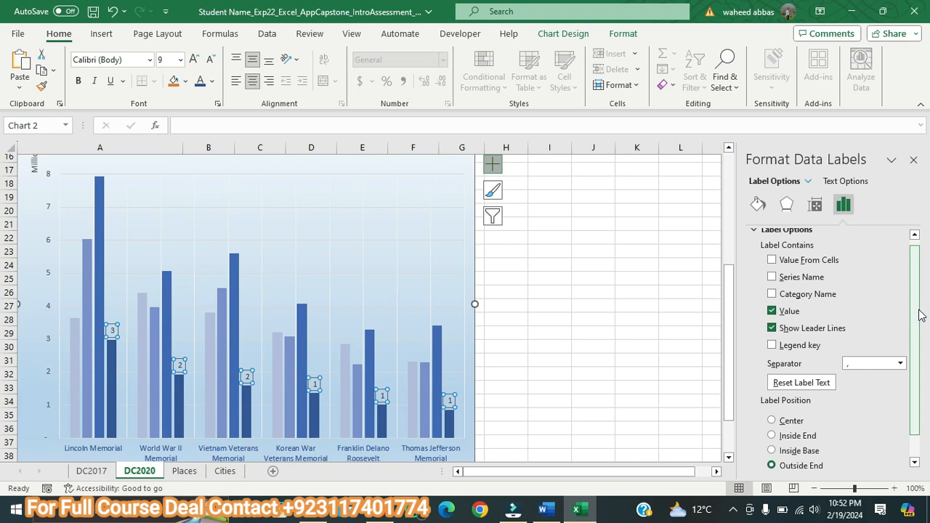
click(753, 462)
scroll(915, 351, down, 3)
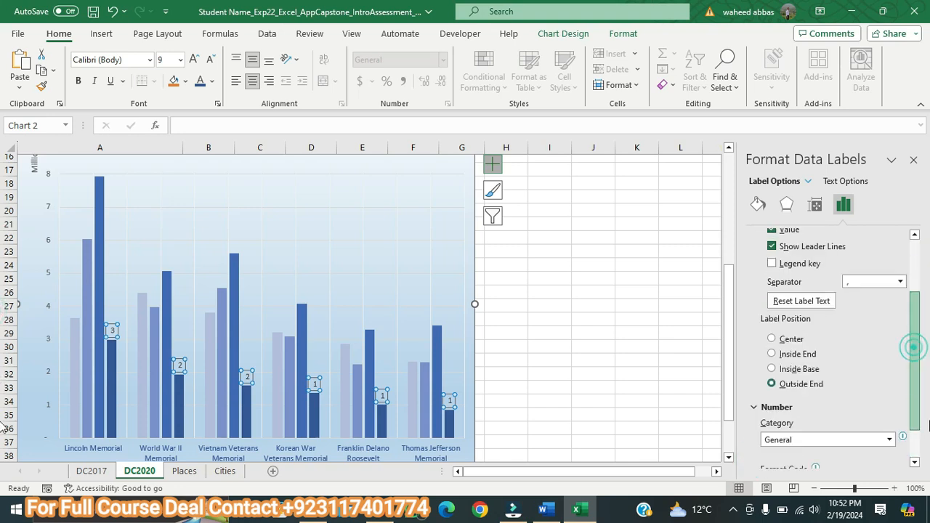
click(861, 394)
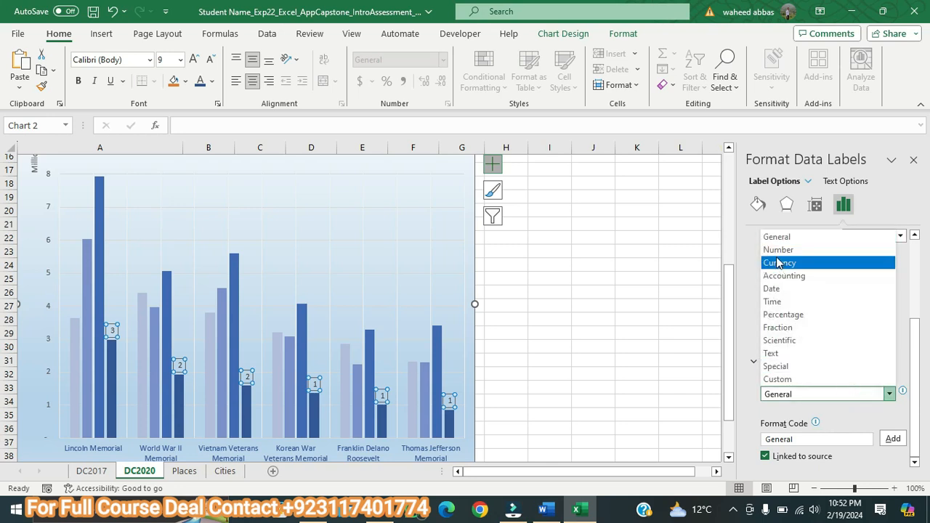
click(777, 250)
click(849, 411)
key(BackSpace)
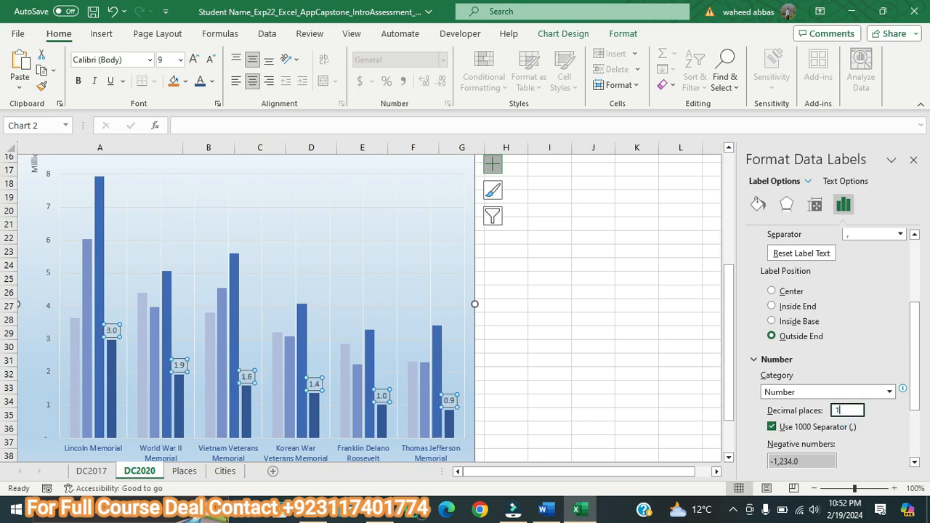
Step: Close the data label formatting options, switch to the Word instructions, enlarge the step 15 text to 11 pt and highlight it in yellow
click(914, 161)
click(655, 301)
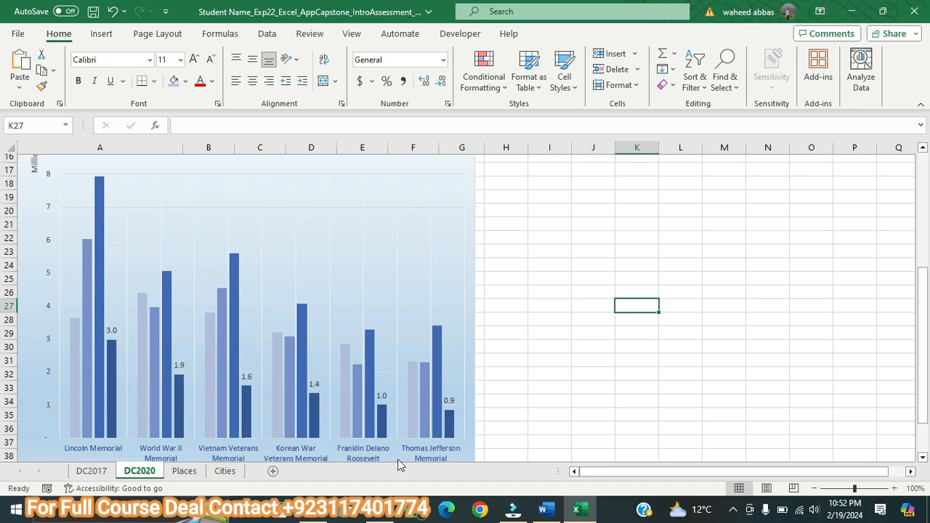
click(543, 509)
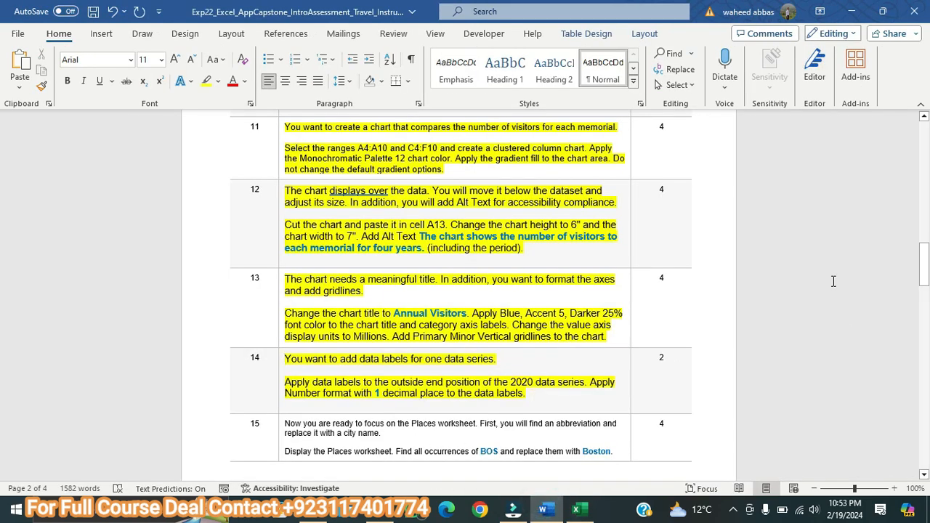
drag(925, 280, 3, 307)
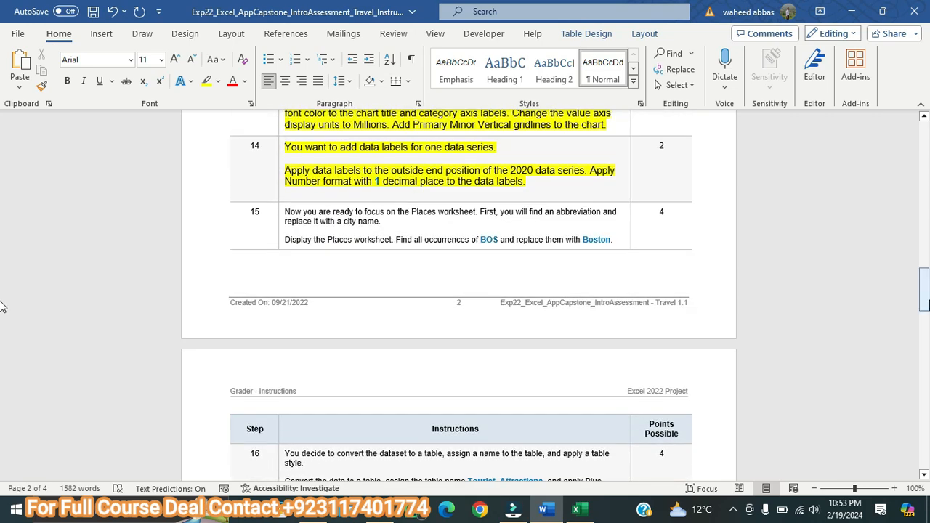
drag(620, 238, 295, 210)
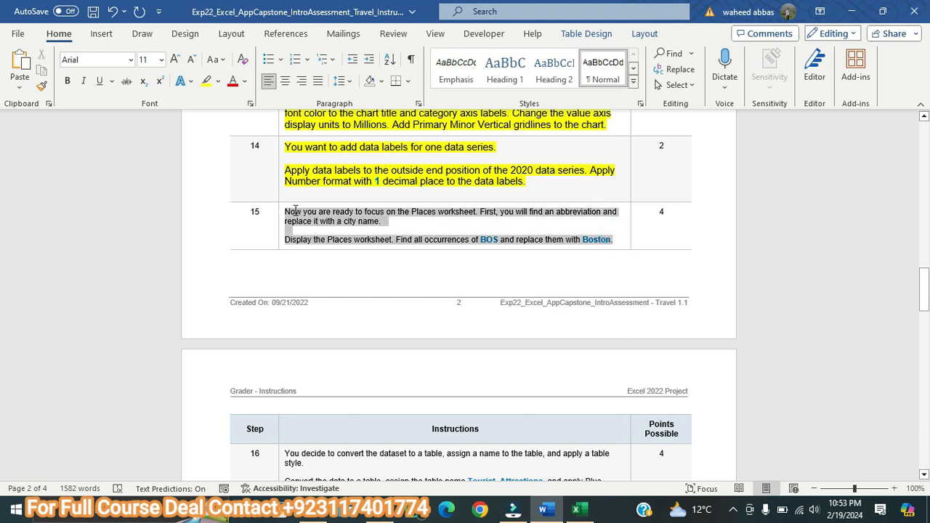
click(174, 62)
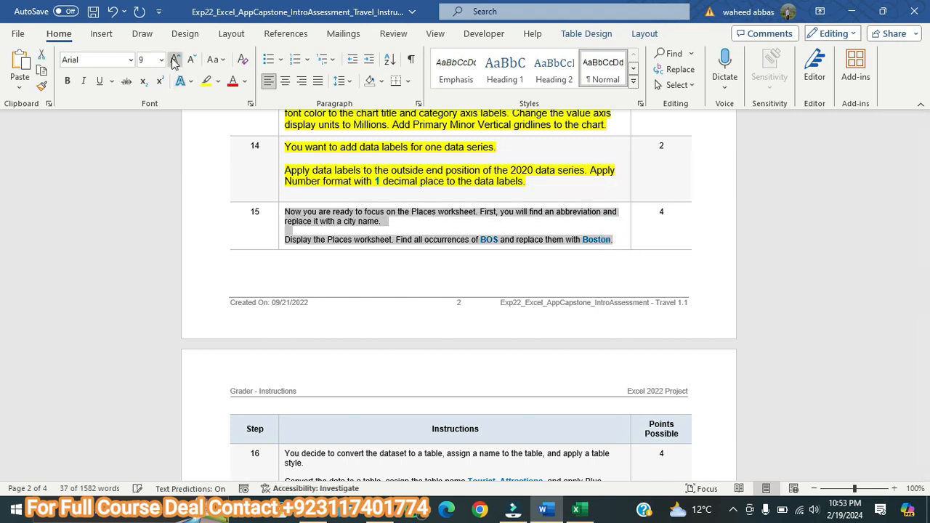
click(175, 61)
click(207, 81)
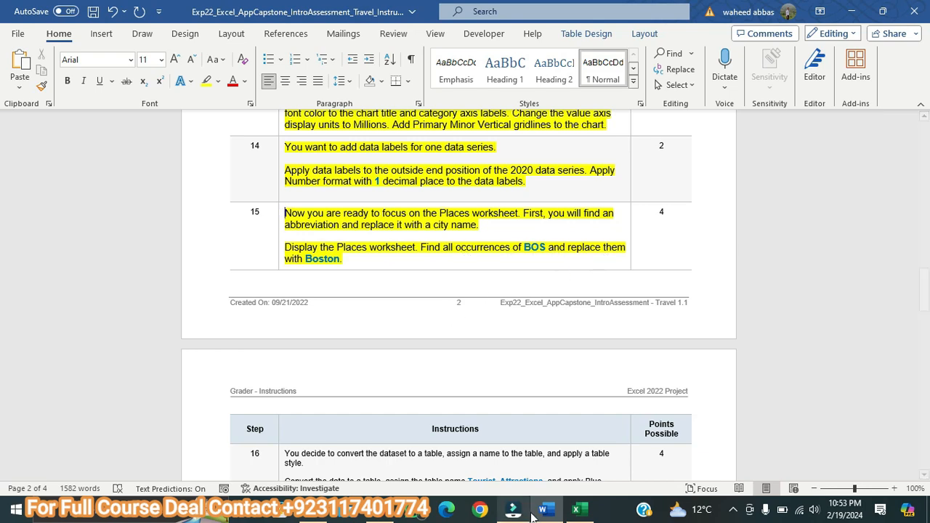
Step: Return to Excel and replace all occurrences of BOS with Boston on the Places worksheet
click(589, 511)
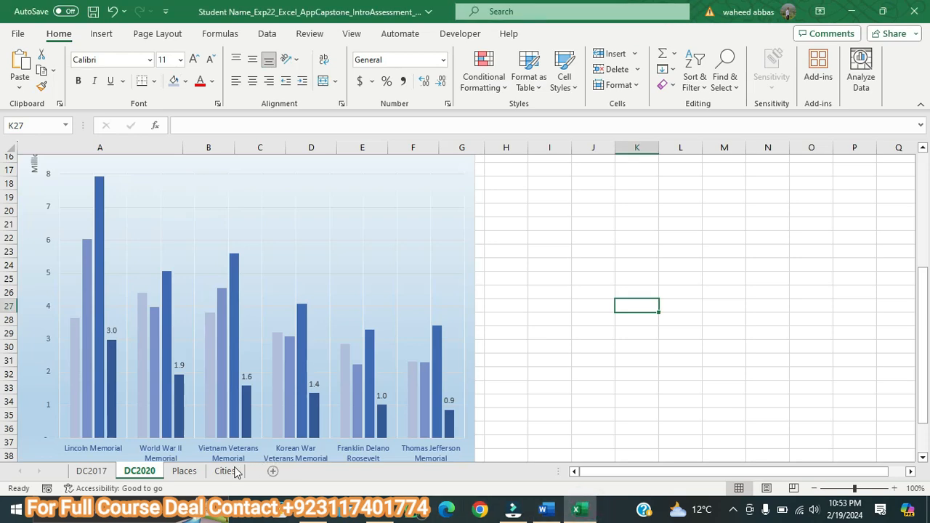
click(197, 473)
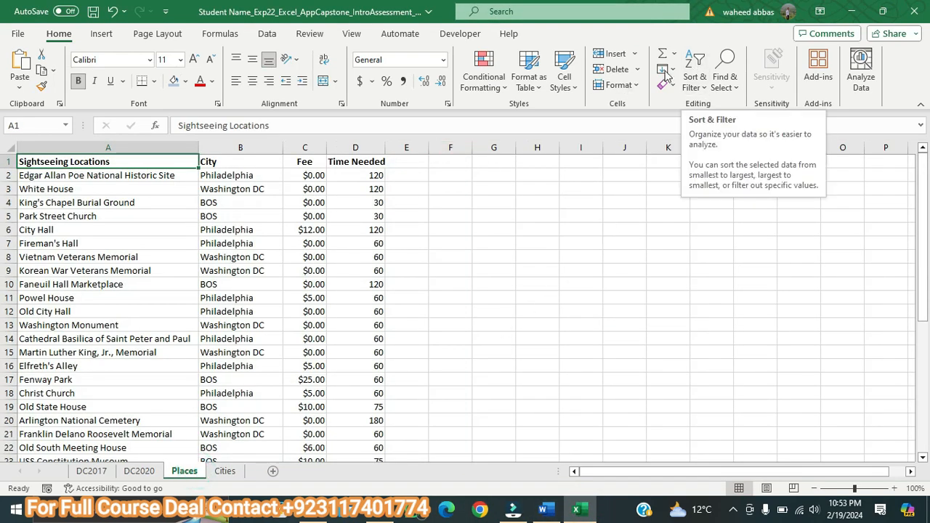
click(52, 37)
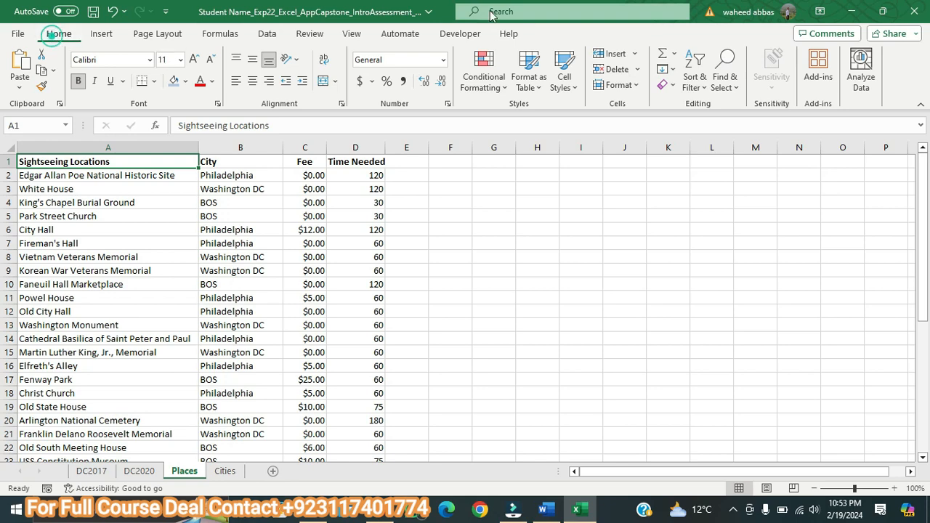
click(735, 93)
click(761, 127)
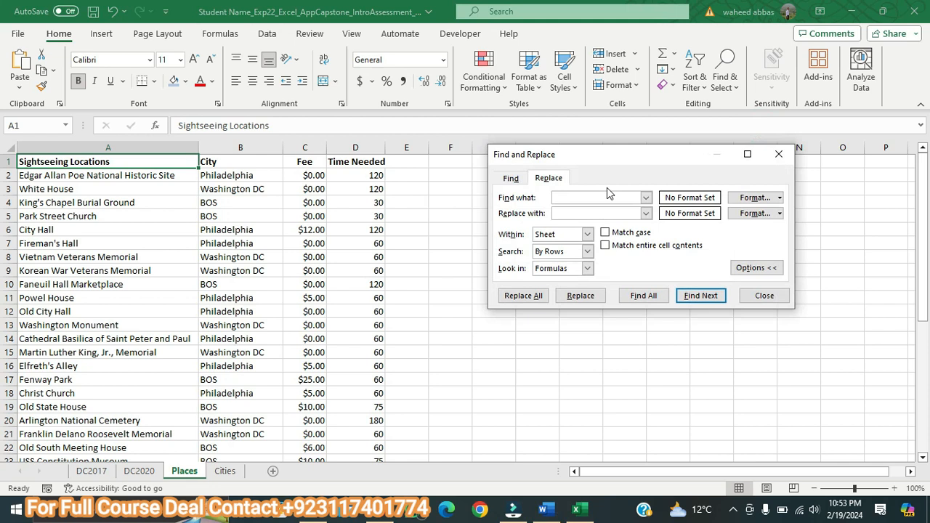
click(601, 194)
click(573, 211)
text(B)
click(534, 295)
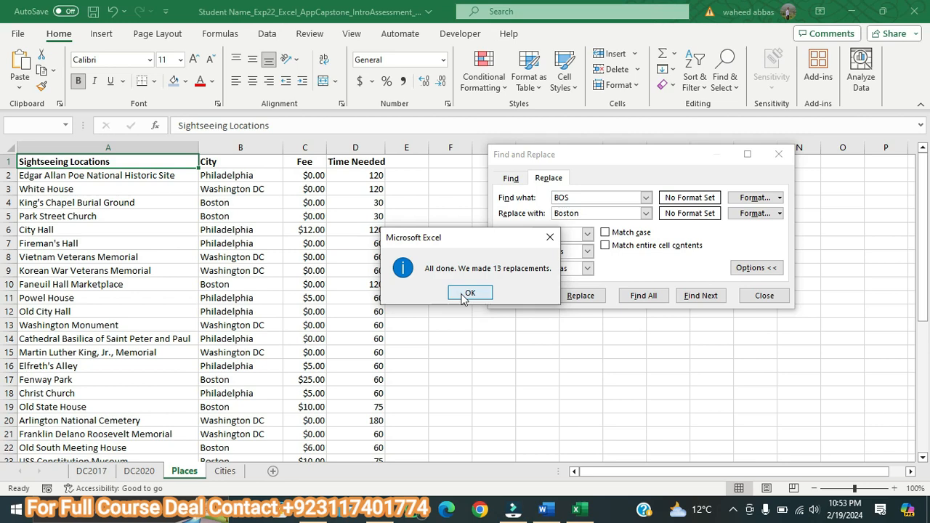
click(462, 293)
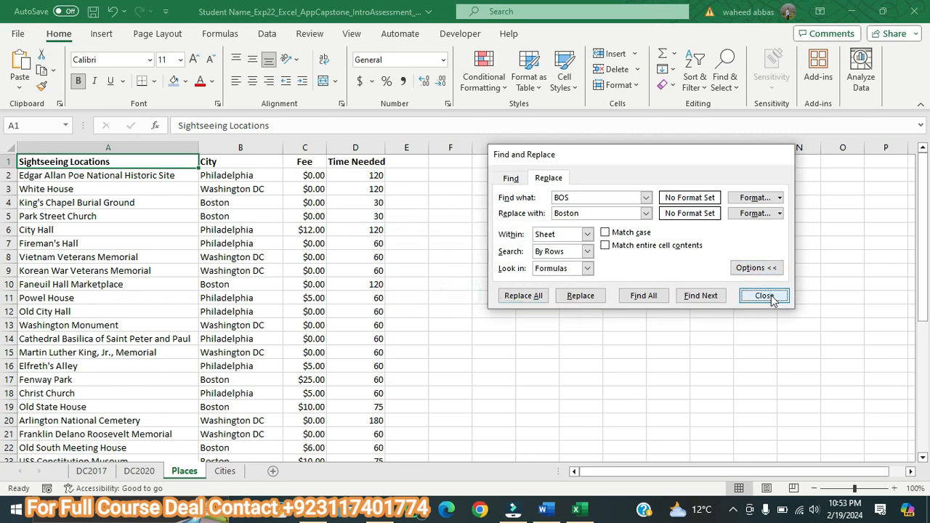
click(765, 296)
Step: Switch to the Word instructions, enlarge the step 16 text to 11 pt and highlight it in yellow
click(543, 508)
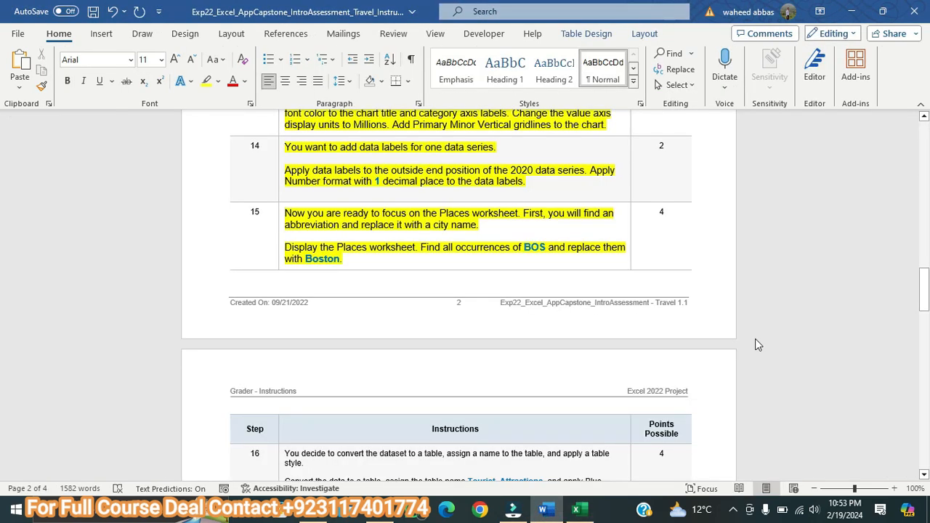
drag(921, 270, 926, 287)
drag(370, 359, 286, 310)
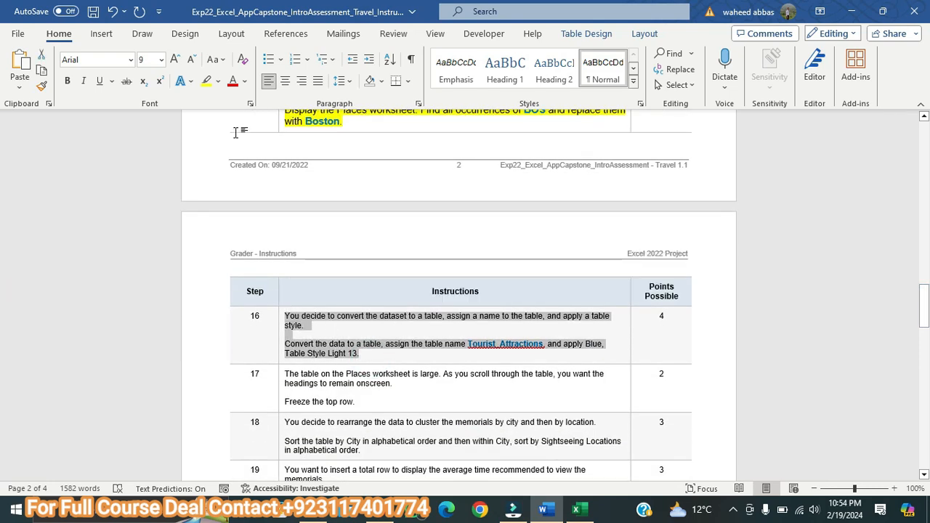
click(175, 61)
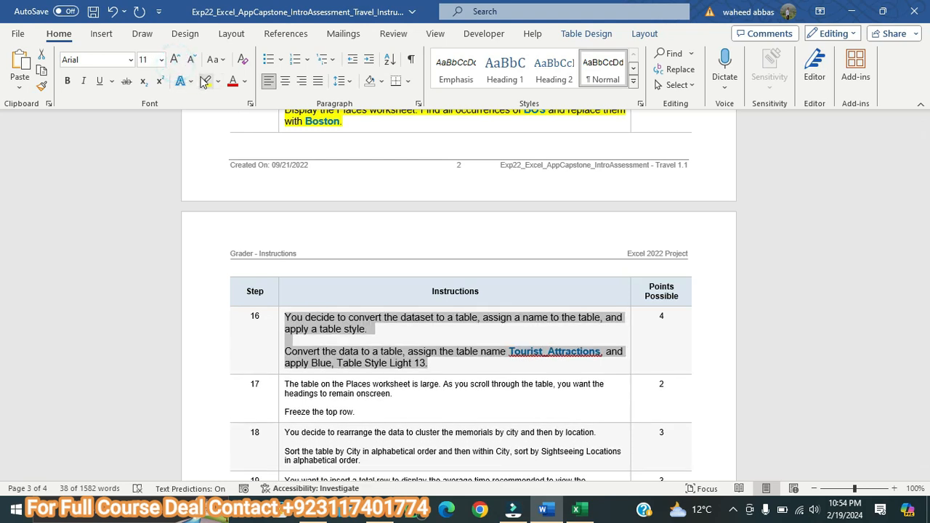
click(206, 81)
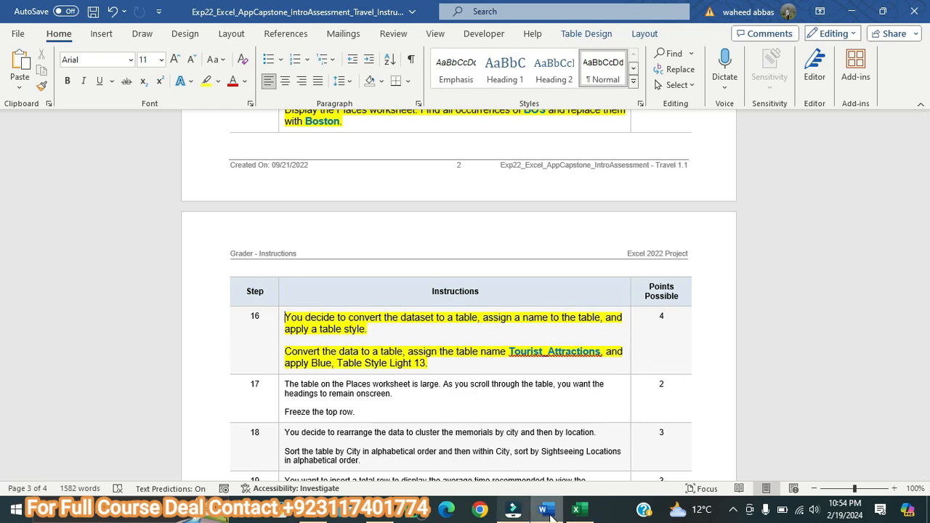
Step: Return to Excel and convert the Places dataset A1:D40 to a table with headers
click(579, 508)
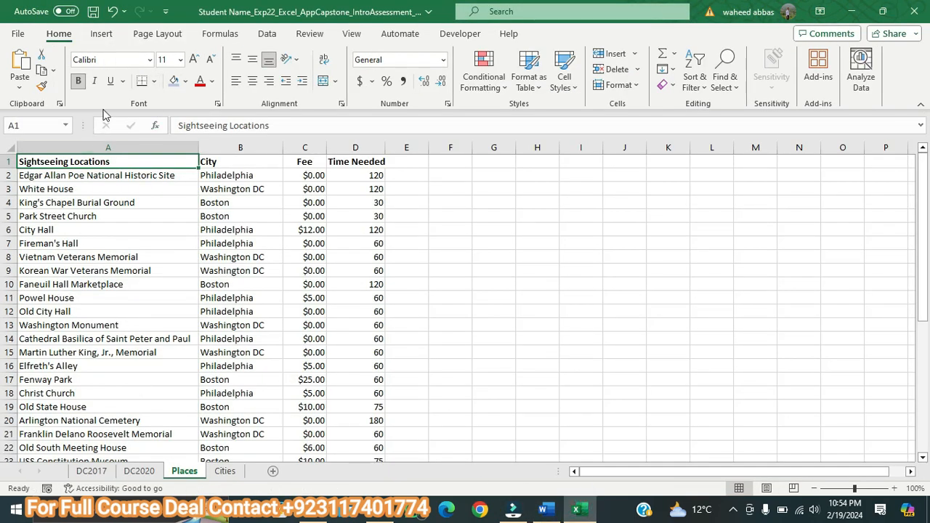
click(102, 34)
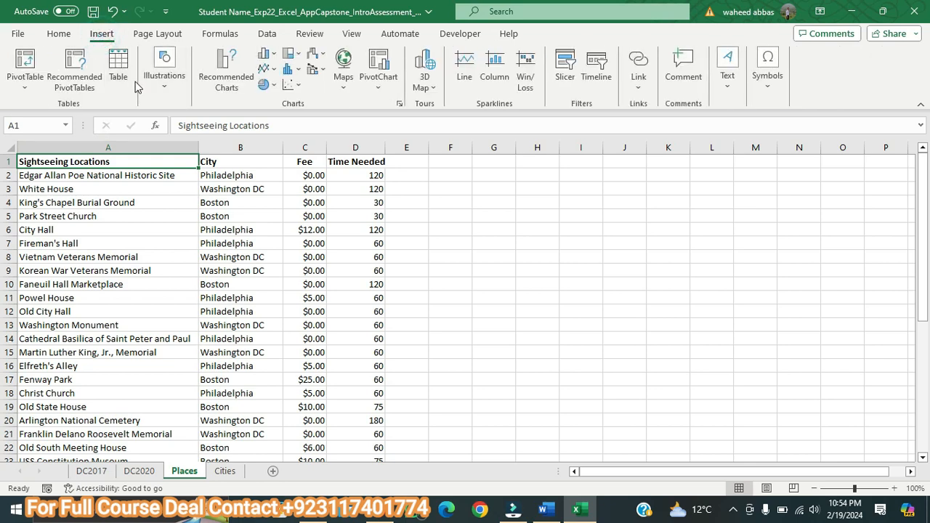
click(127, 79)
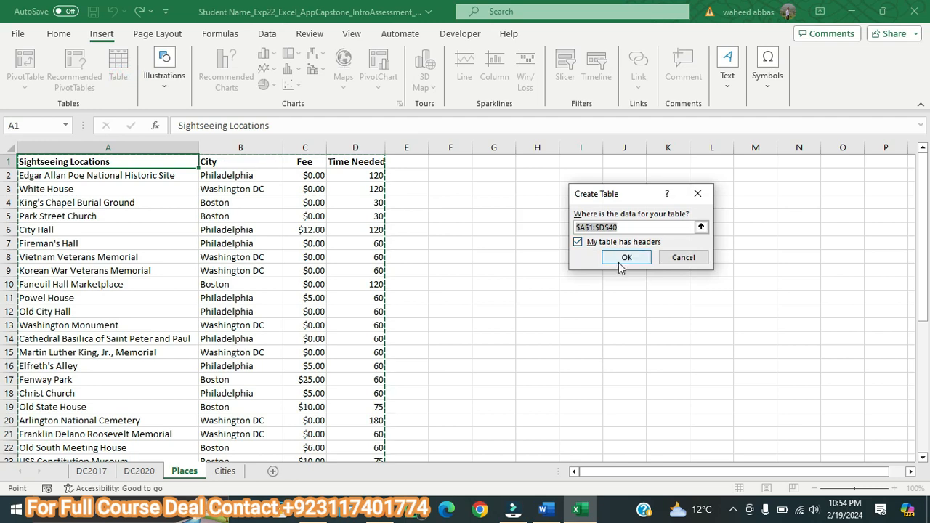
click(622, 266)
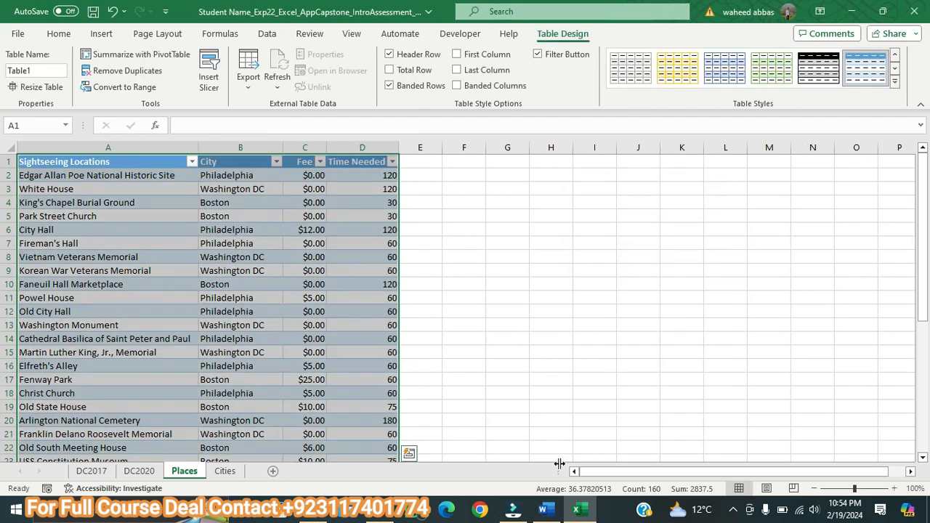
Step: Copy the name Tourist_Attractions from step 16 of the Word instructions and assign it to the Excel table on the Places worksheet
click(546, 511)
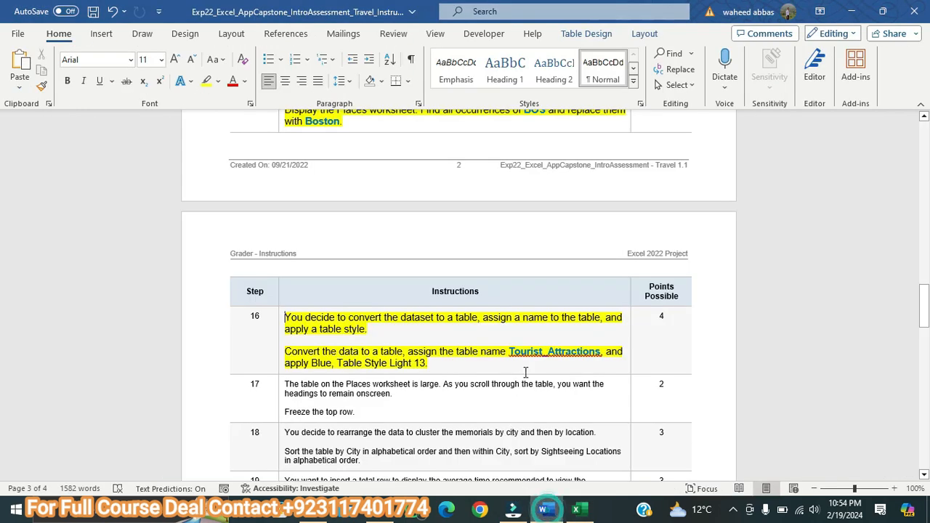
drag(510, 352, 600, 355)
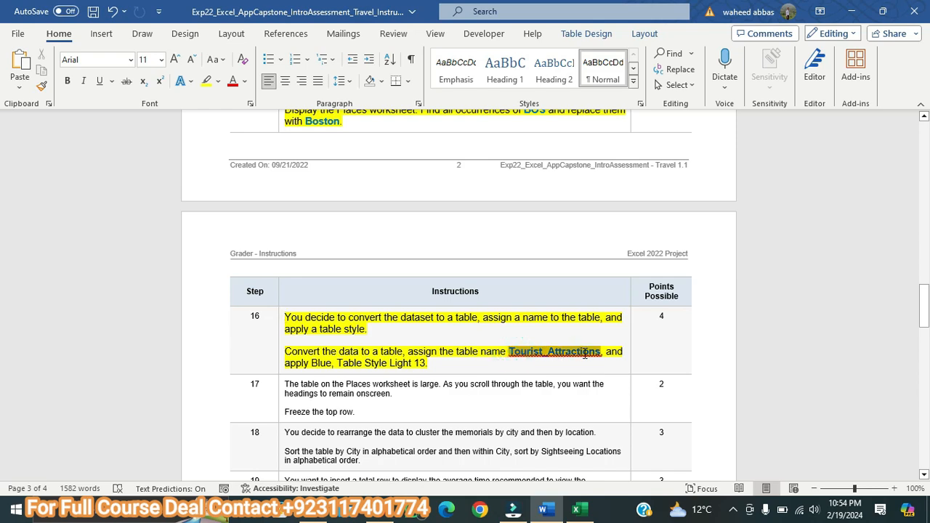
right_click(586, 359)
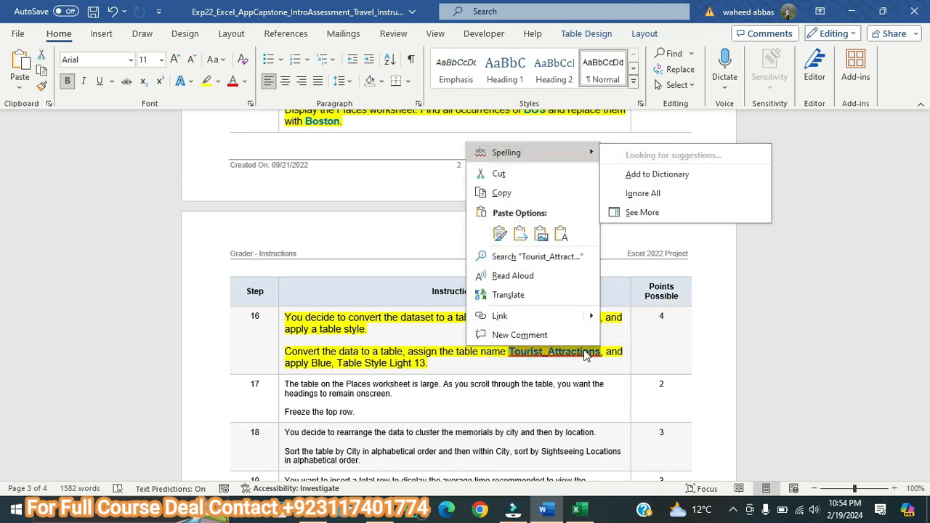
click(506, 189)
click(576, 510)
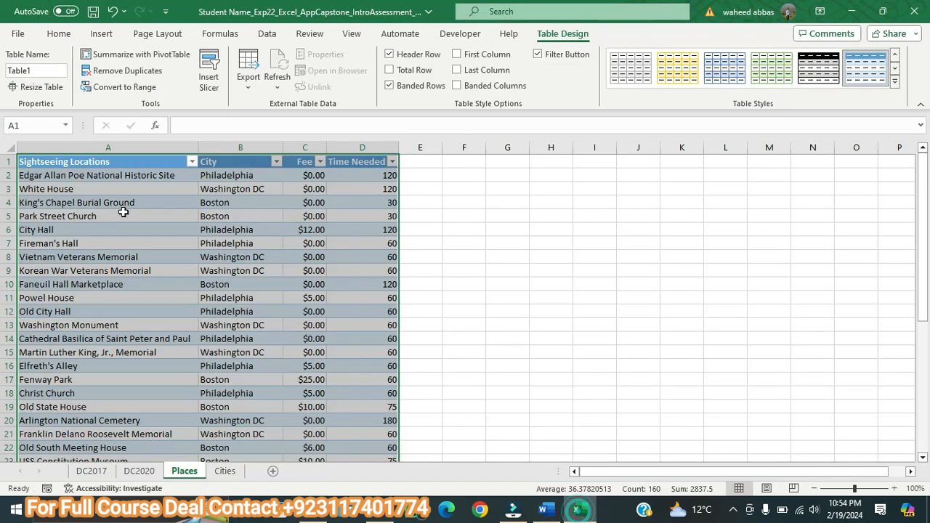
click(562, 33)
click(35, 70)
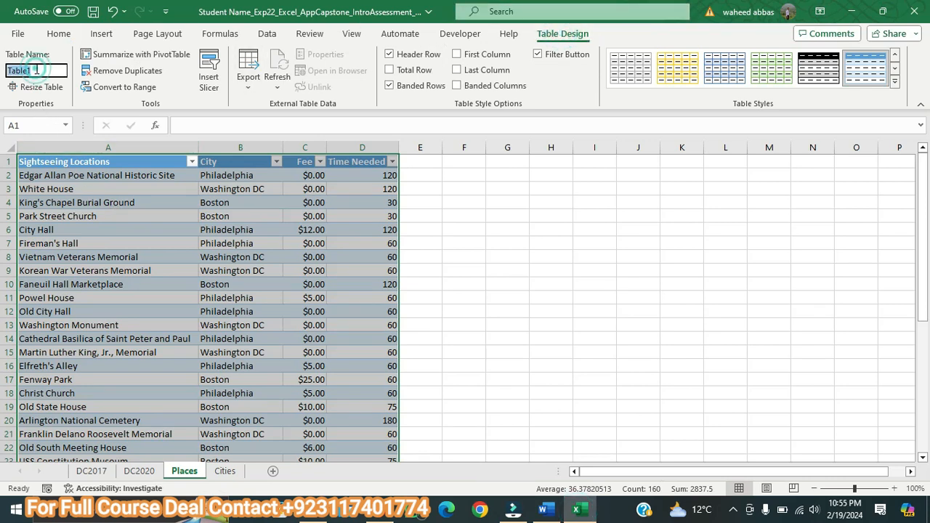
key(ctrl+v)
key(Return)
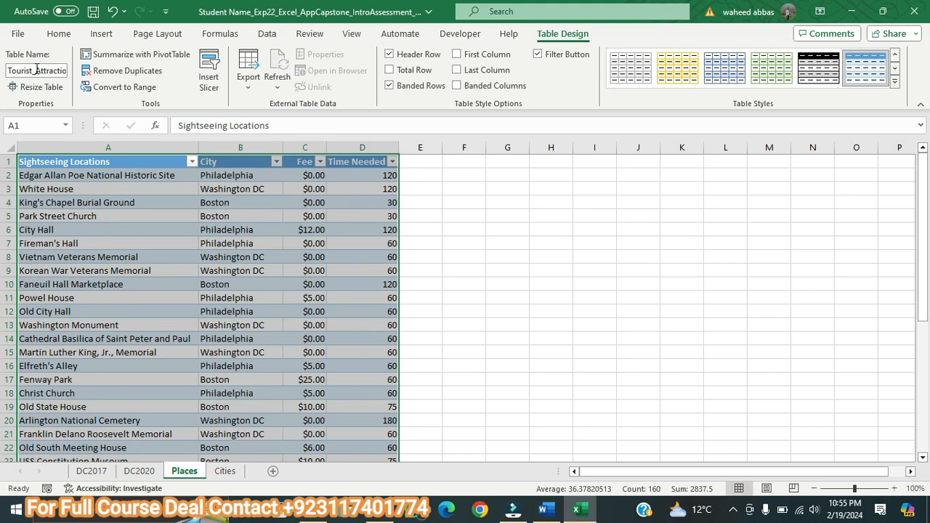
Step: Recheck Word's step 16, then apply Blue, Table Style Light 13 to the Places table in Excel and deselect it
click(548, 513)
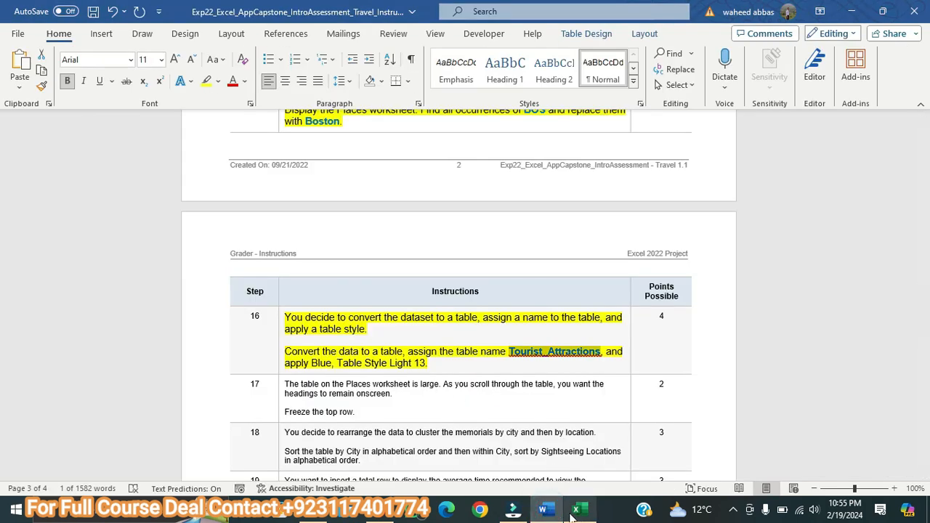
click(575, 512)
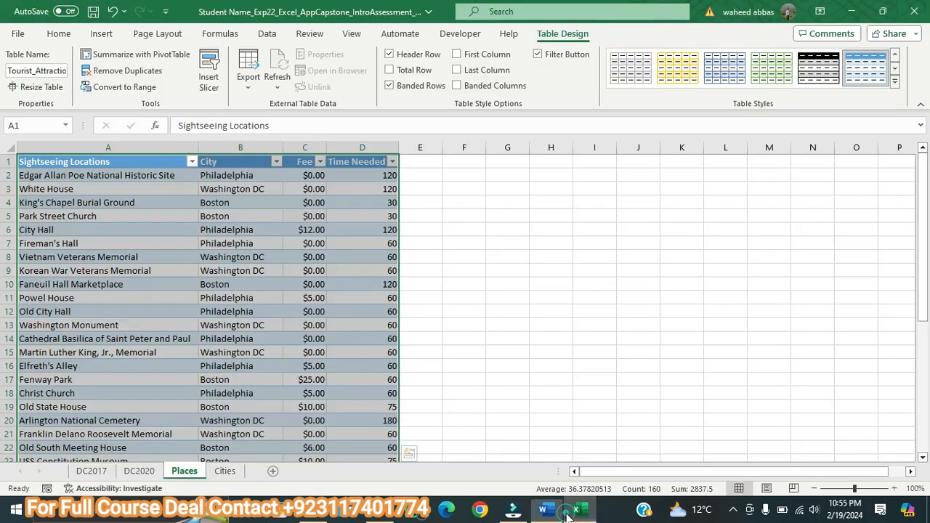
click(894, 81)
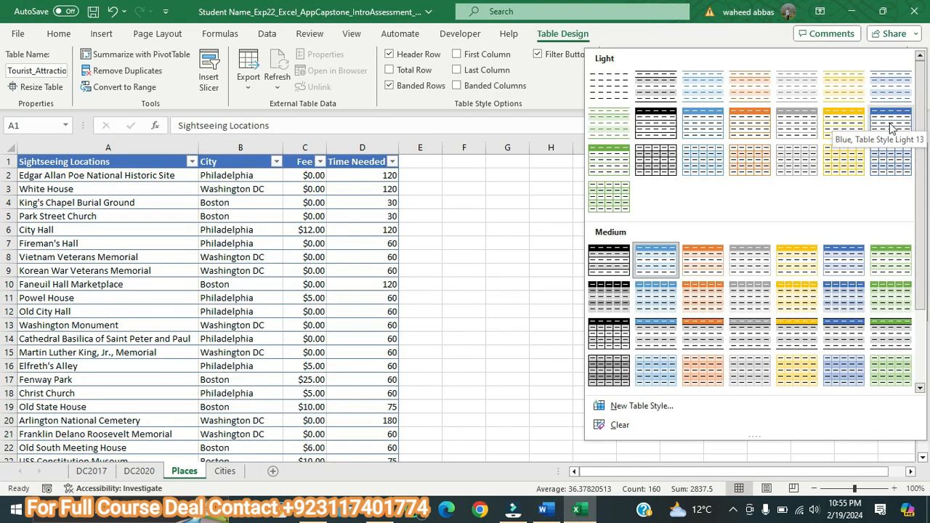
click(893, 128)
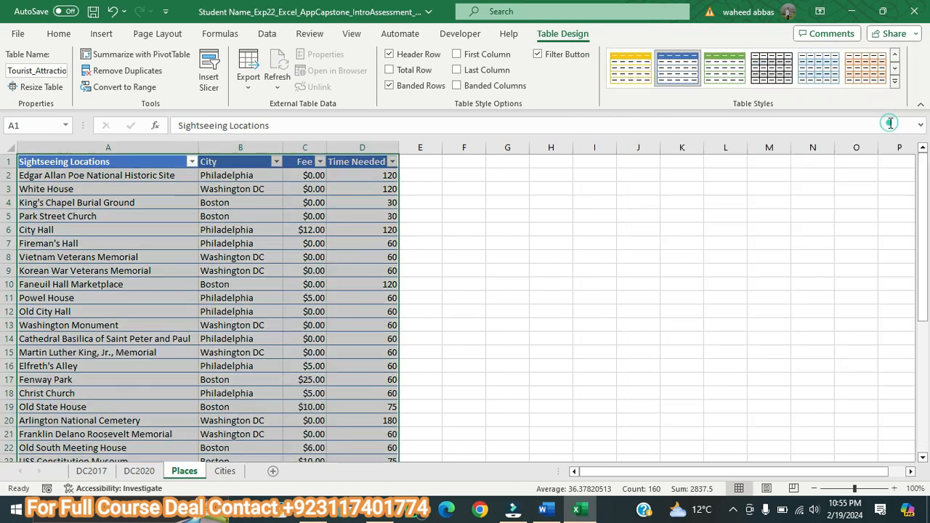
click(605, 284)
Step: Switch to Word, look through the remaining project instructions and return to the beginning of the document
click(544, 510)
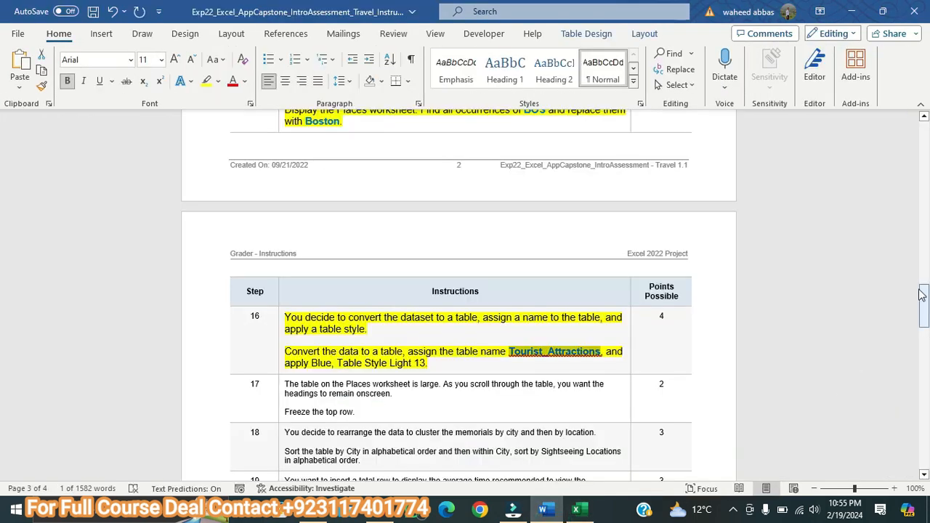
drag(927, 310, 927, 452)
drag(3, 453, 2, 145)
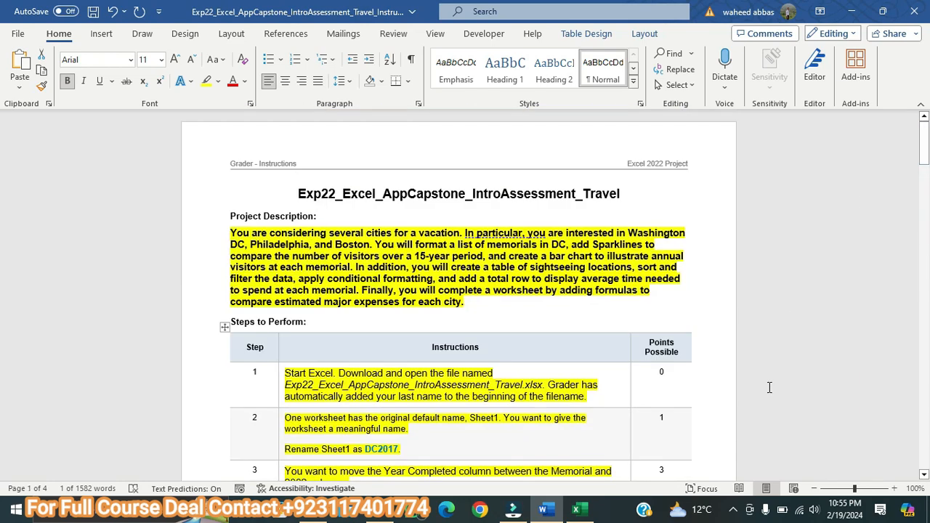
click(733, 510)
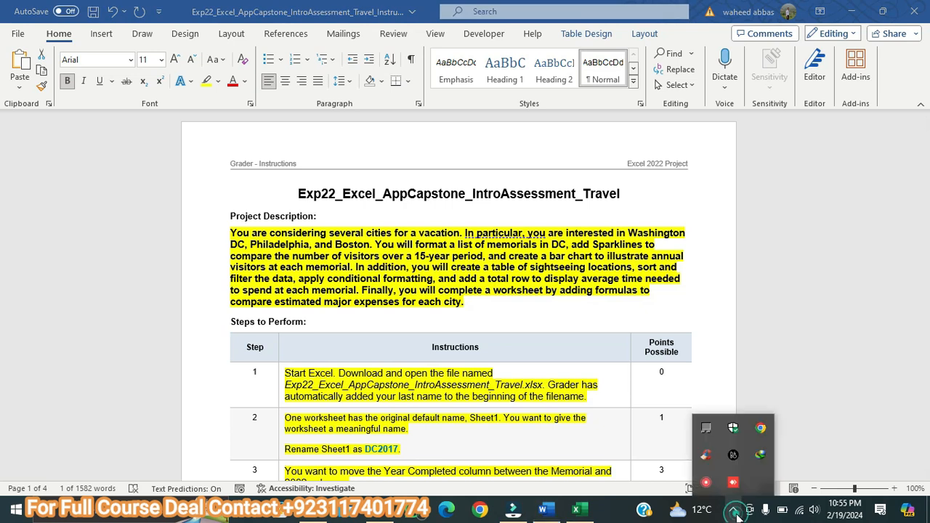
right_click(707, 484)
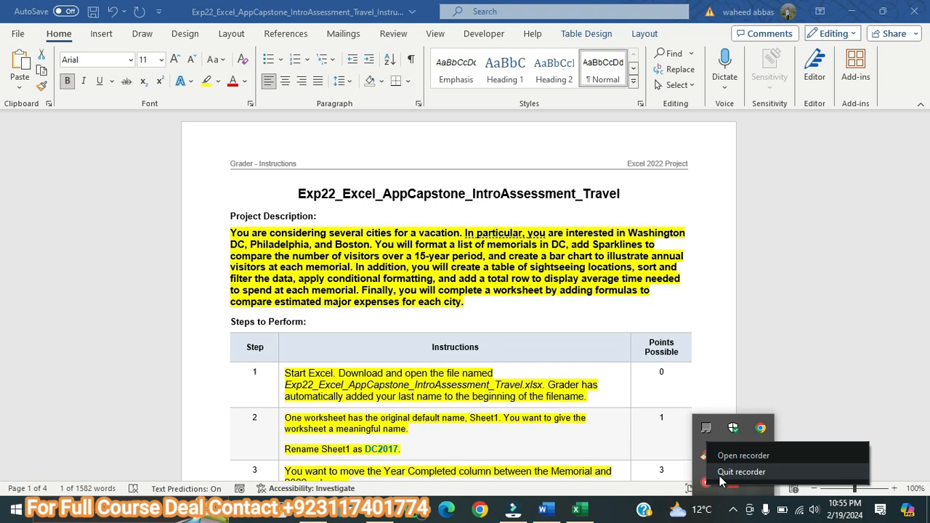
click(742, 471)
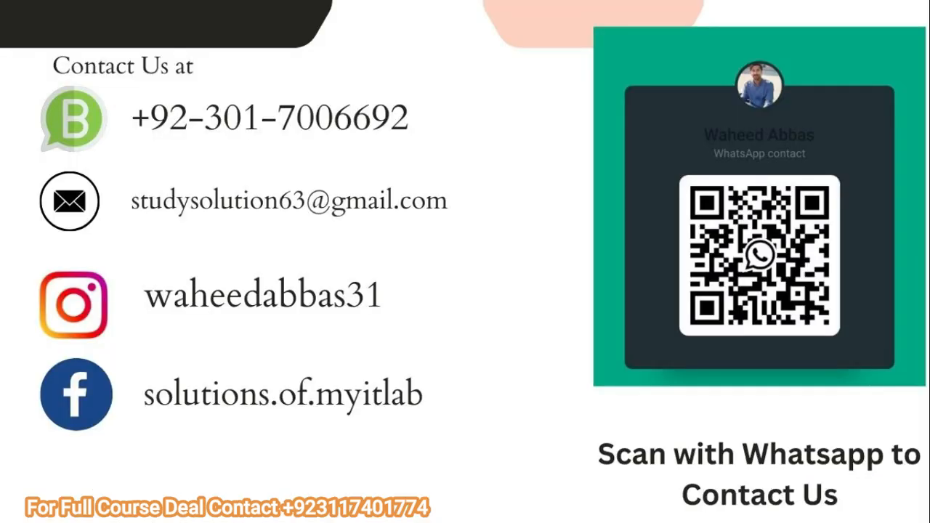